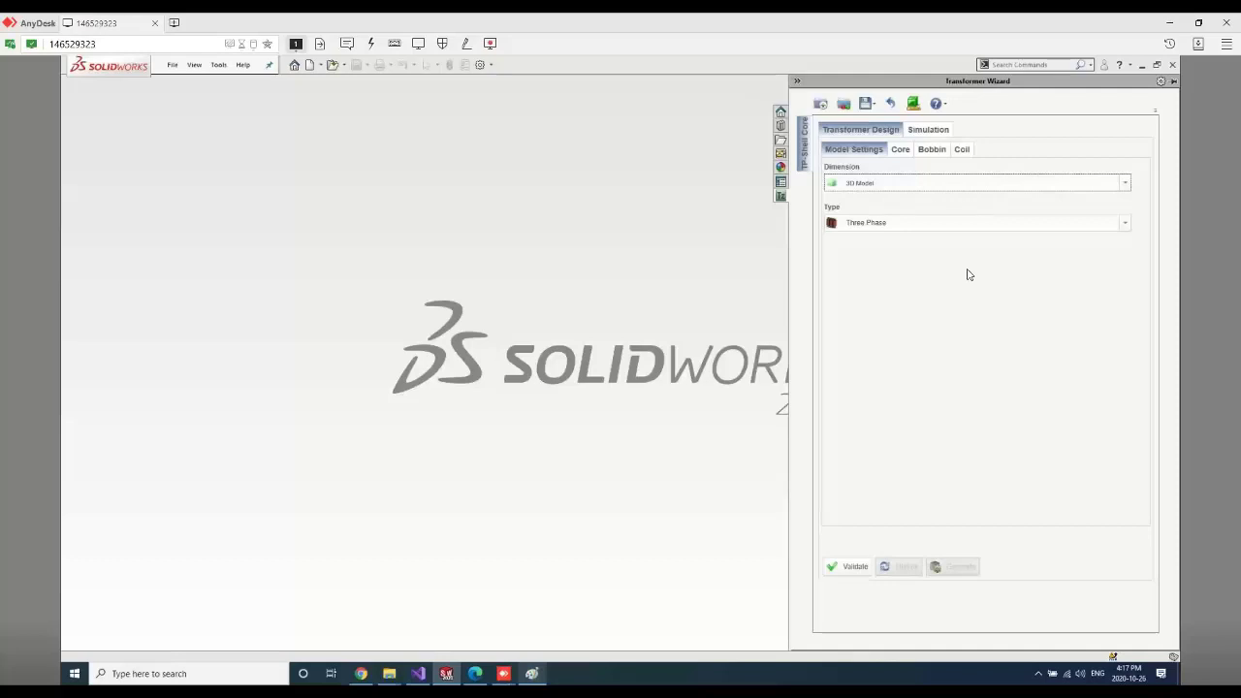
# Try Single Phase as the transformer type, then set it back to Three Phase
pyautogui.click(929, 226)
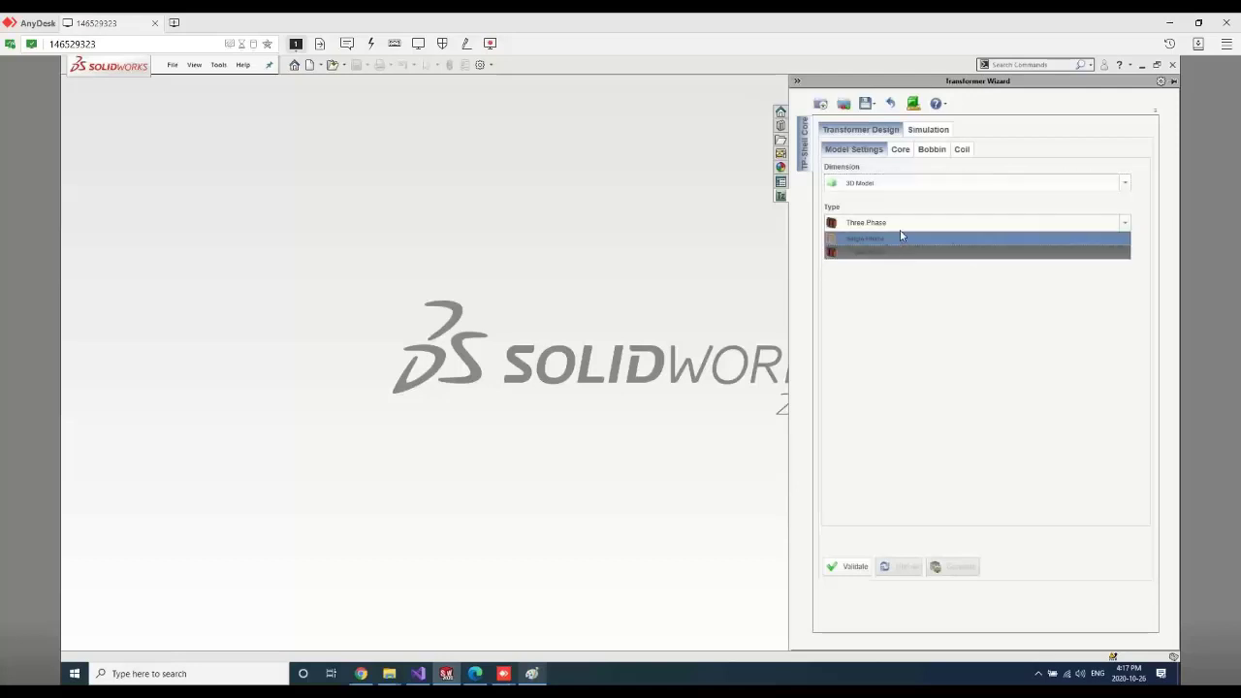
pyautogui.click(902, 242)
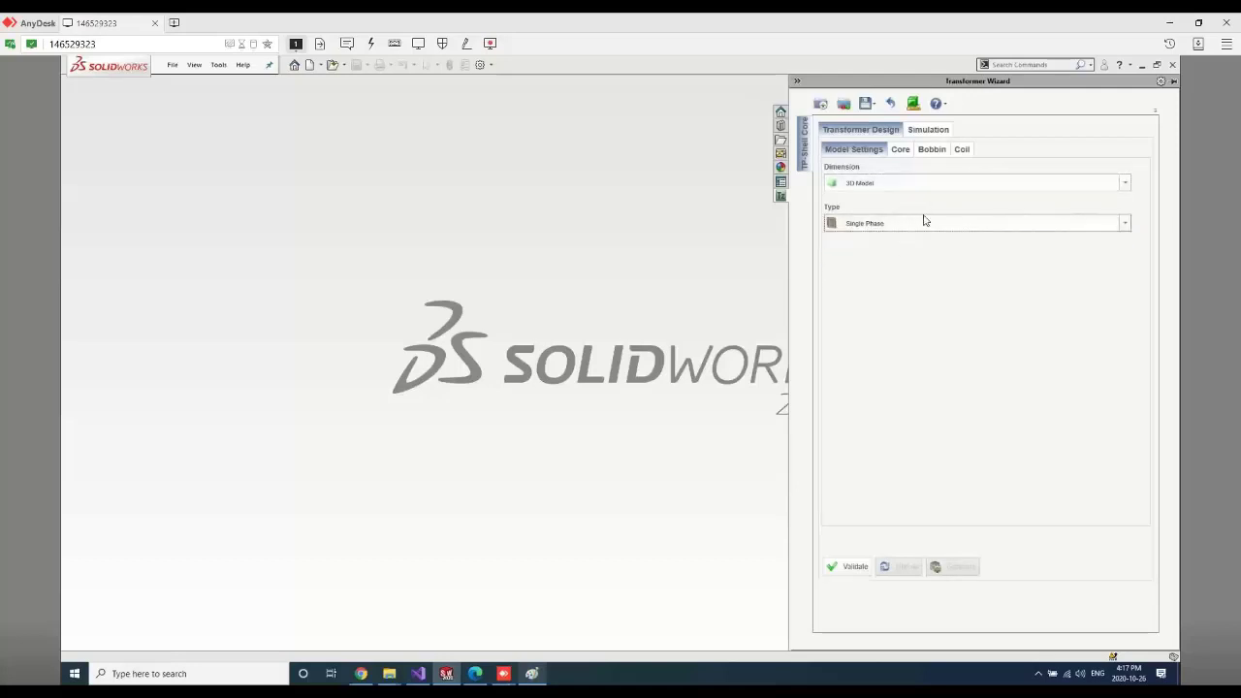
pyautogui.click(925, 224)
pyautogui.click(868, 253)
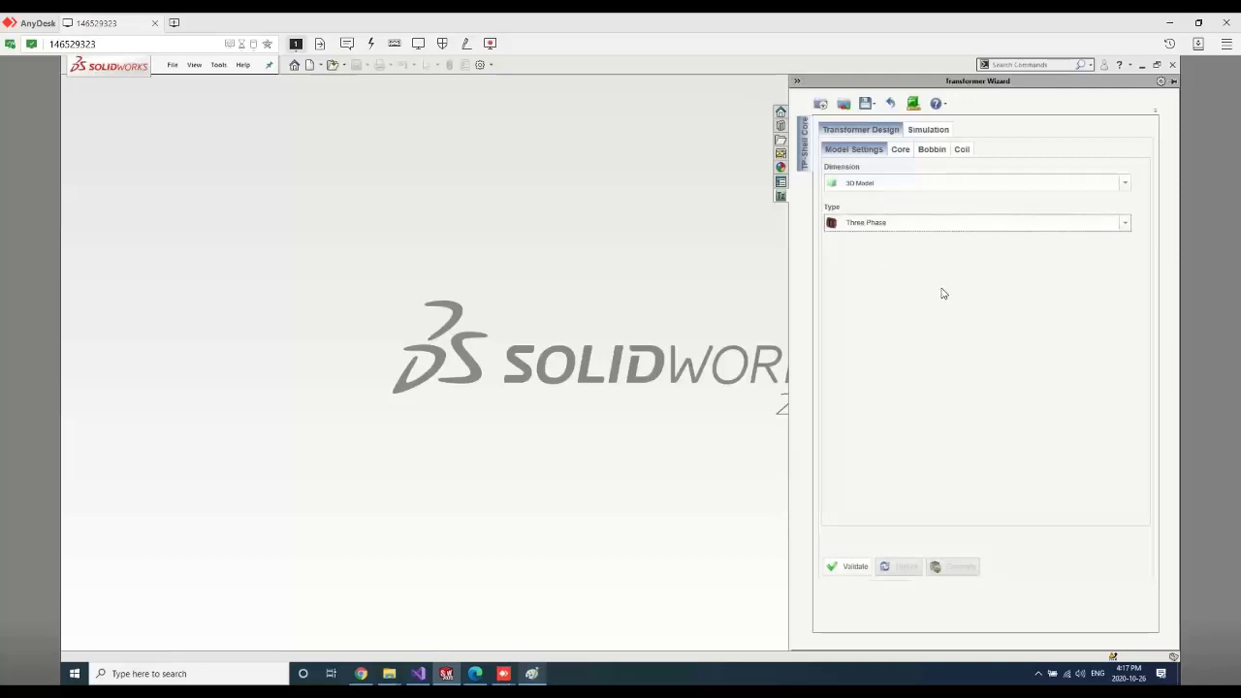
# In the core settings, keep the Shell Type core shape and open the core shape template gallery
pyautogui.click(901, 150)
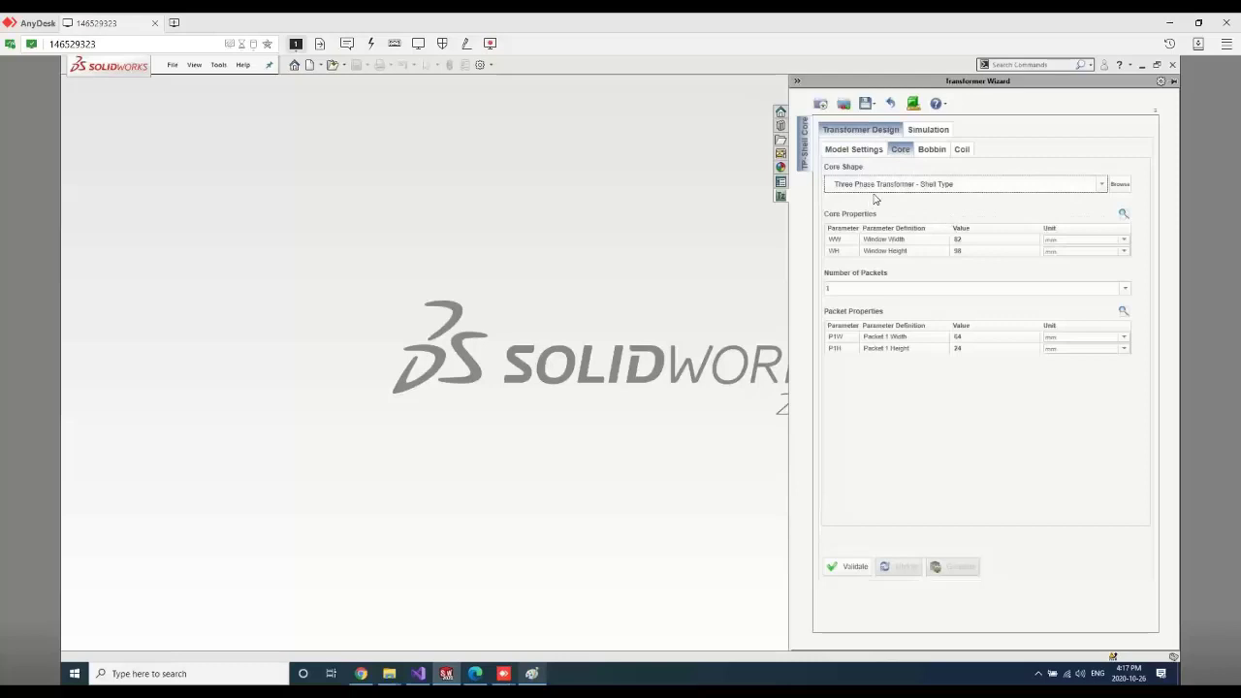
pyautogui.click(1102, 184)
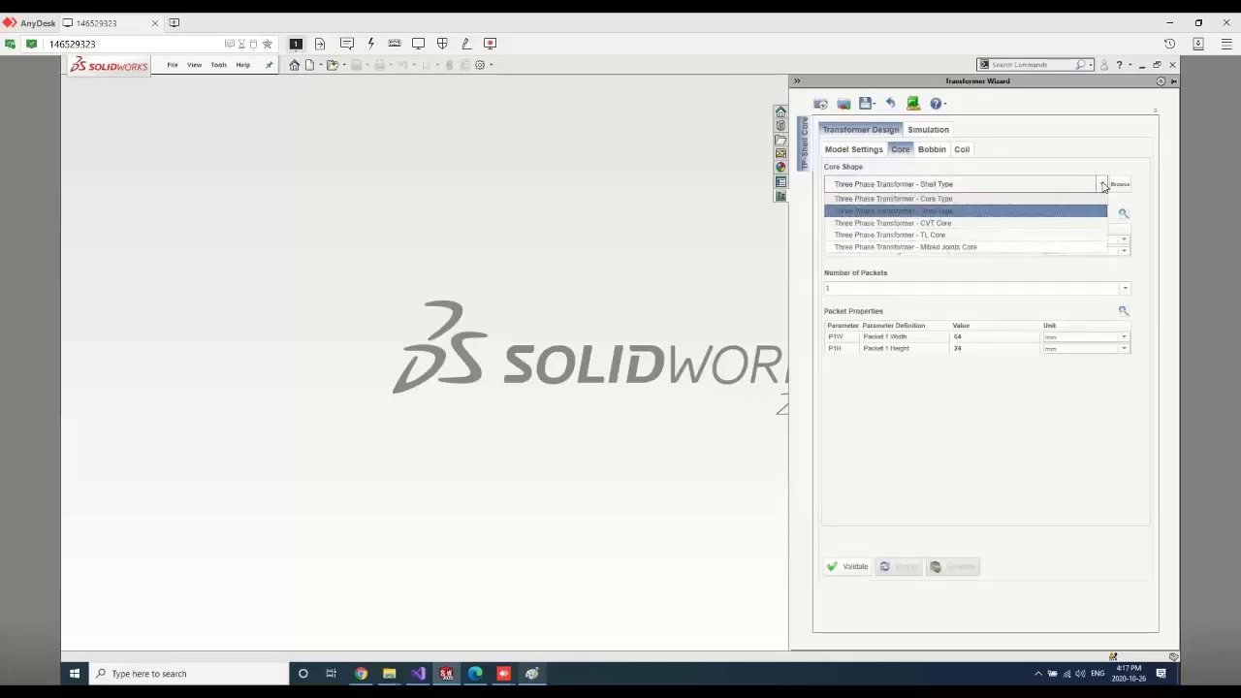
pyautogui.click(1102, 185)
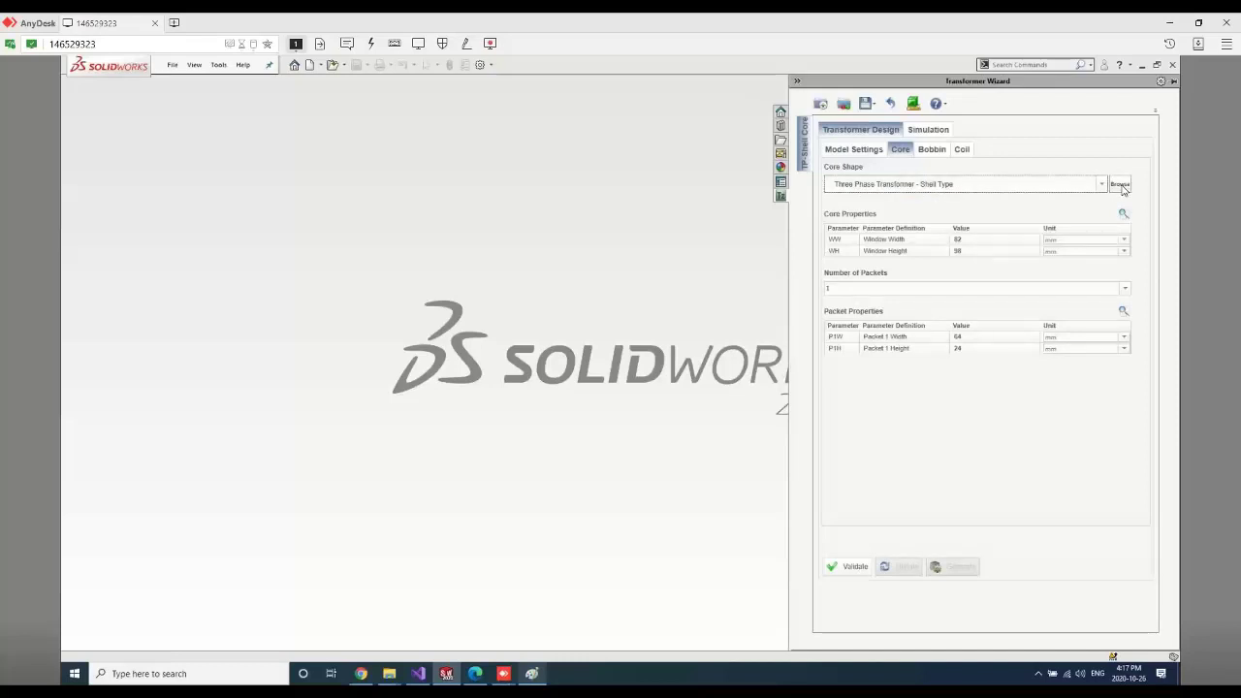
pyautogui.click(1120, 184)
# Compare the single- and three-phase core templates and pick TP-Core Type as the core shape
pyautogui.moveTo(137, 207)
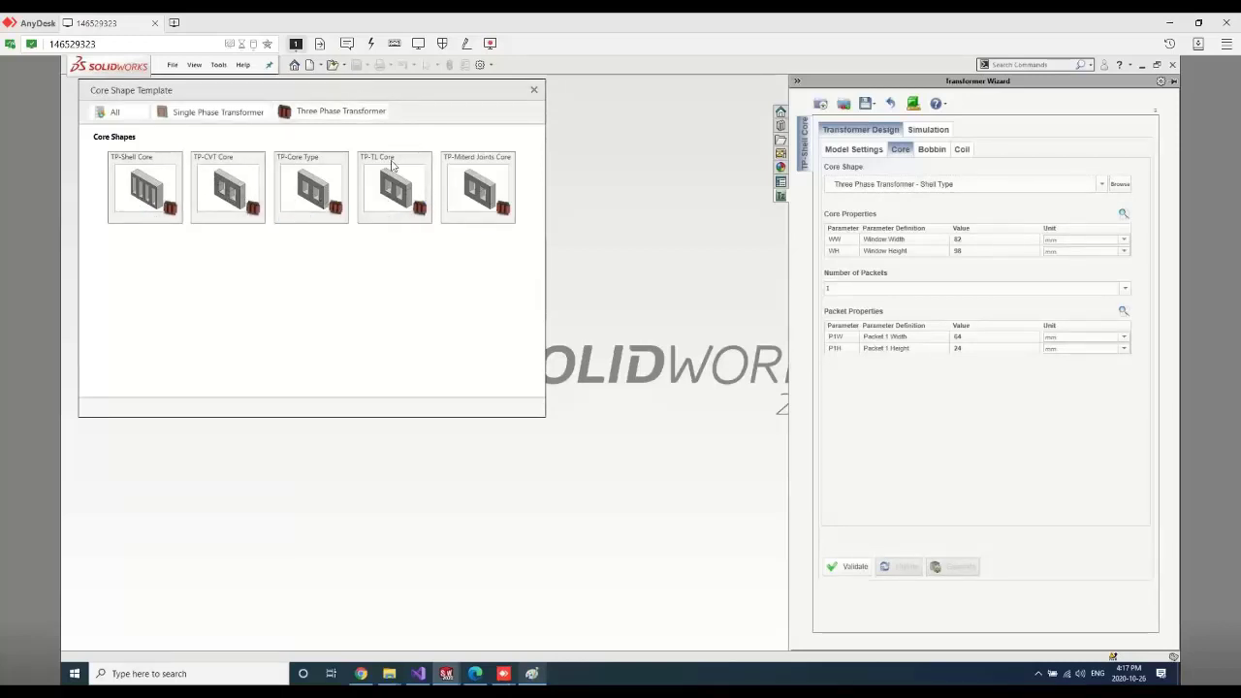
pyautogui.moveTo(313, 197)
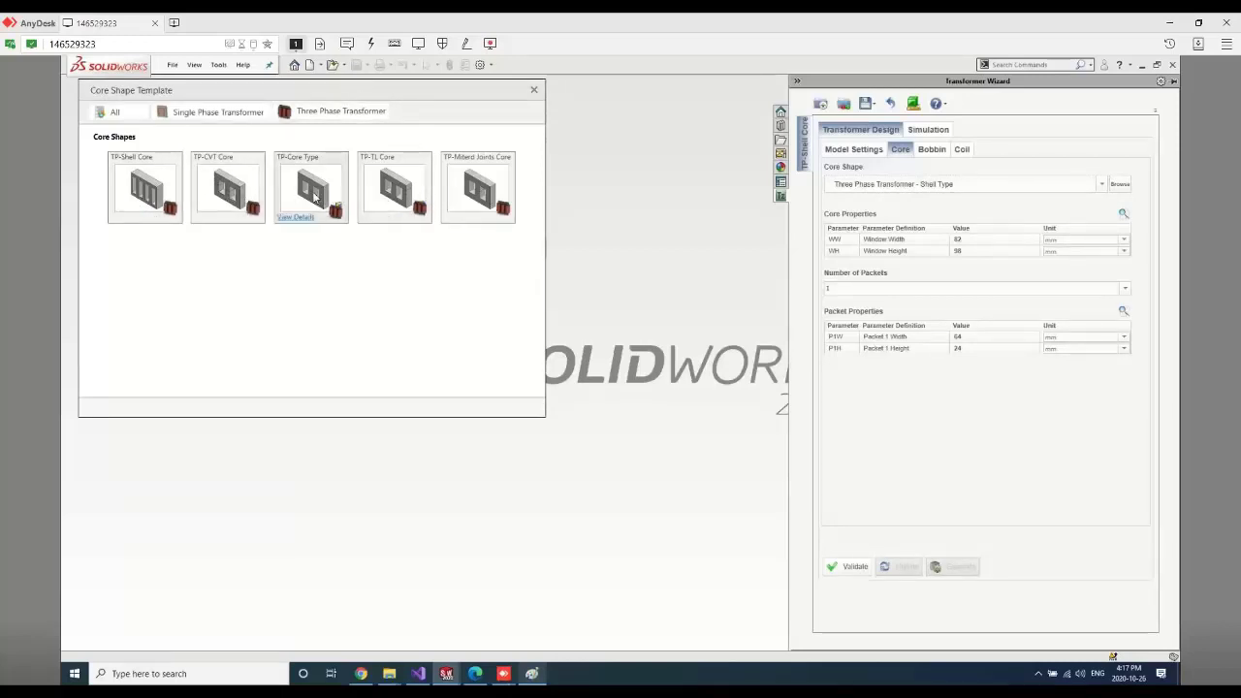
pyautogui.click(206, 113)
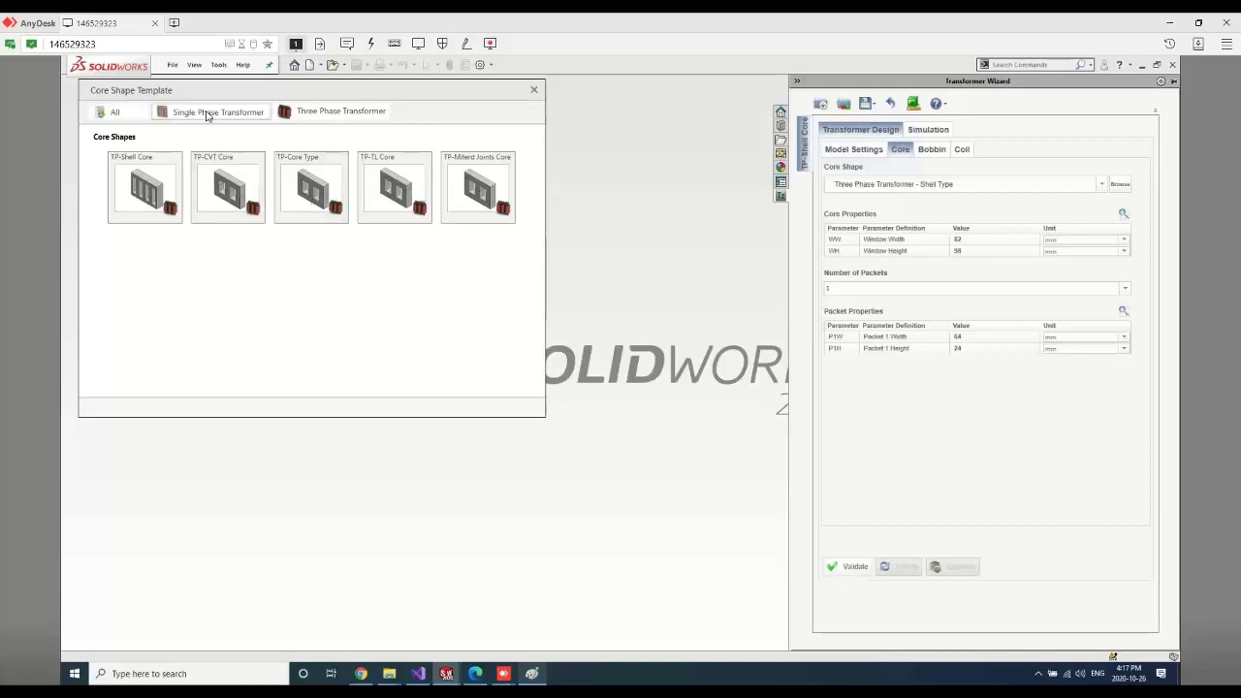
pyautogui.click(335, 114)
pyautogui.moveTo(310, 215)
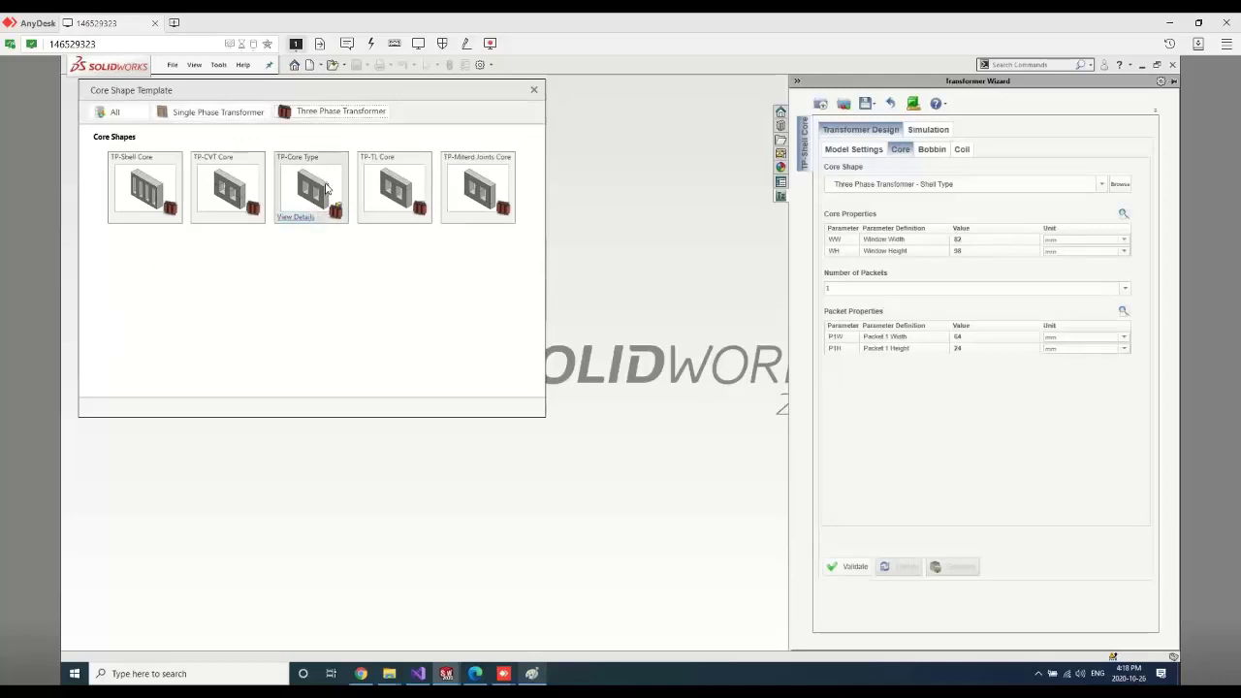
pyautogui.doubleClick(325, 188)
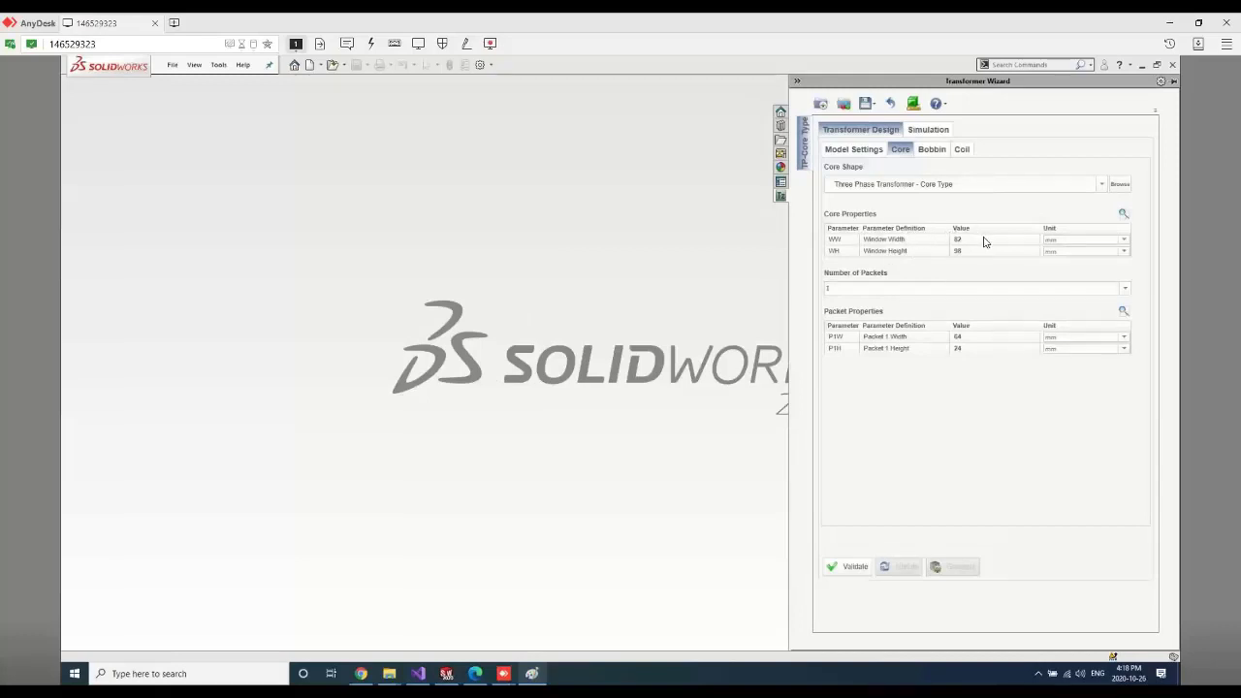
pyautogui.click(1122, 214)
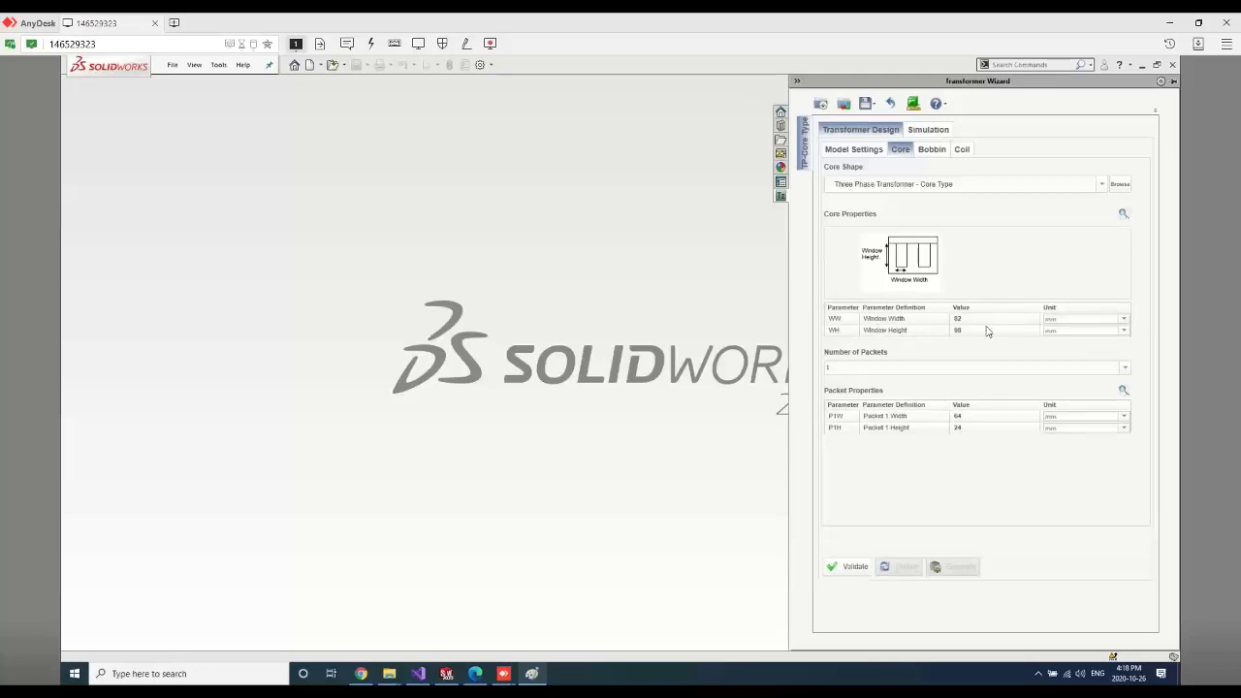
pyautogui.click(1122, 213)
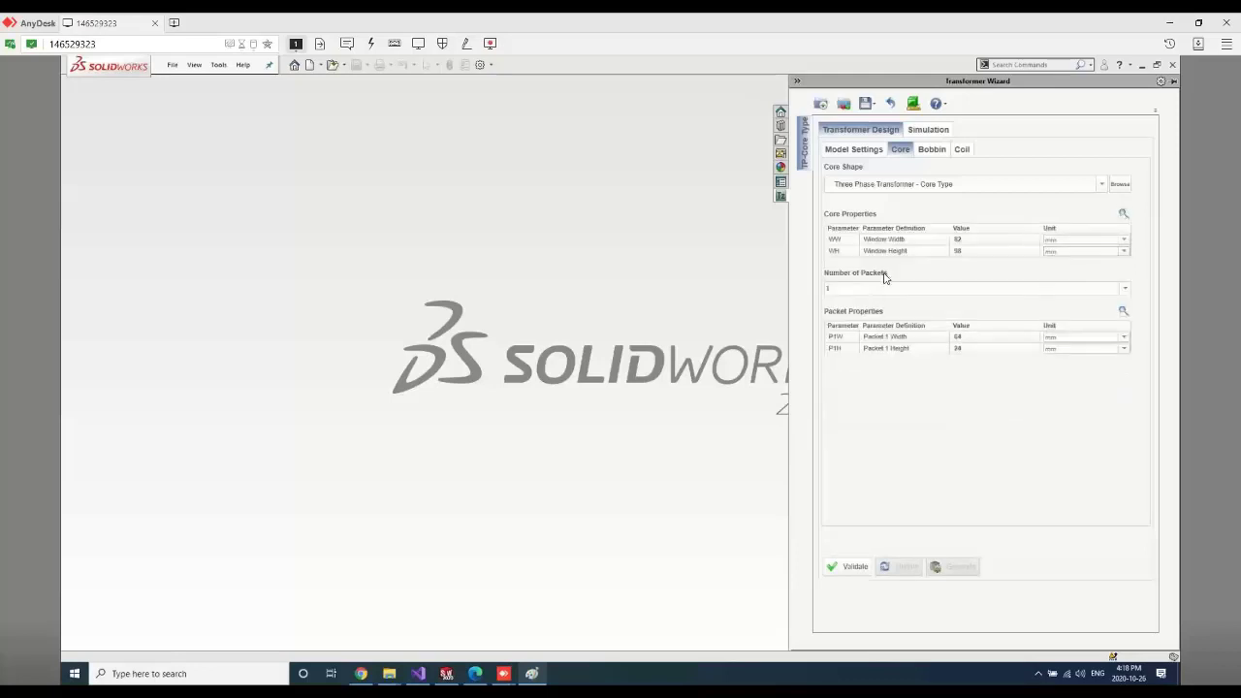
pyautogui.click(1124, 288)
pyautogui.click(1125, 291)
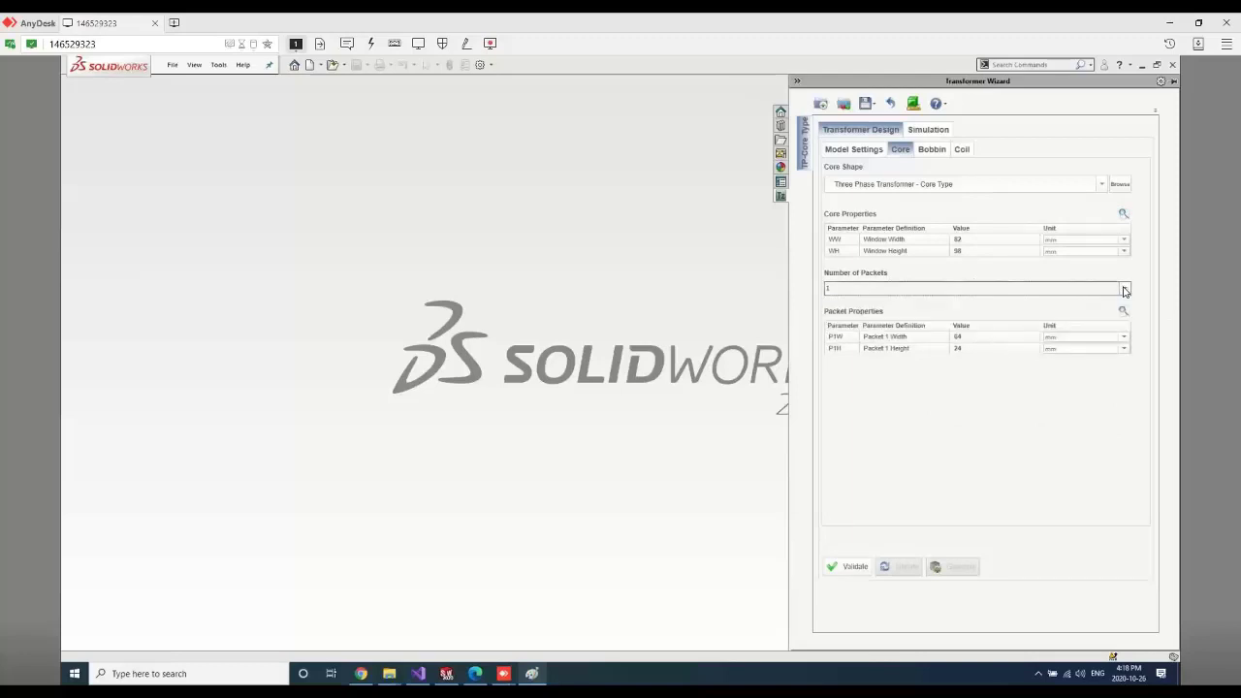
pyautogui.click(1123, 311)
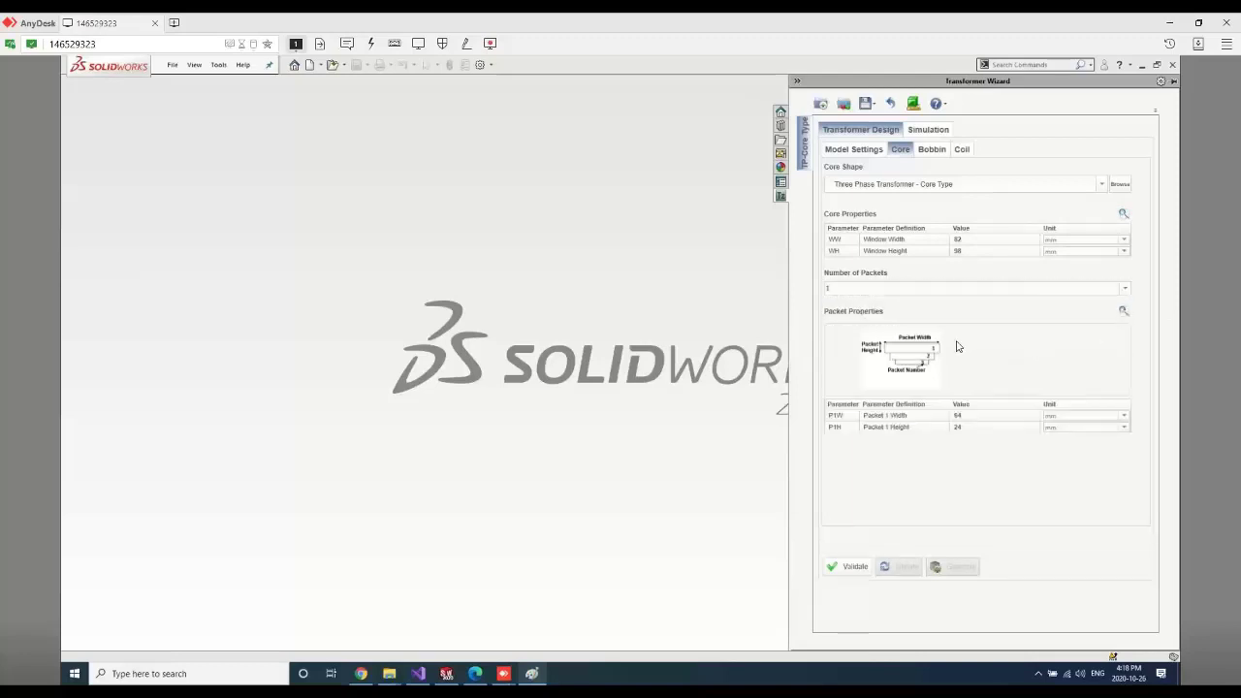
pyautogui.click(1127, 289)
pyautogui.click(1119, 299)
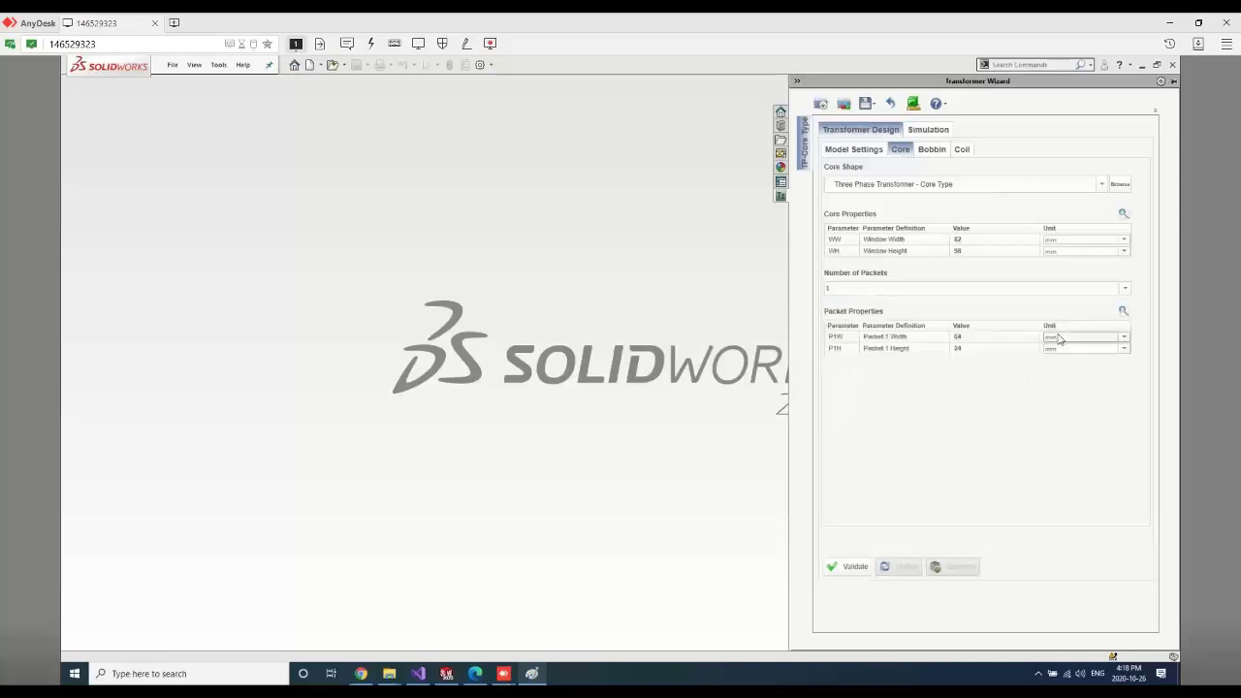
pyautogui.click(1125, 289)
pyautogui.click(977, 319)
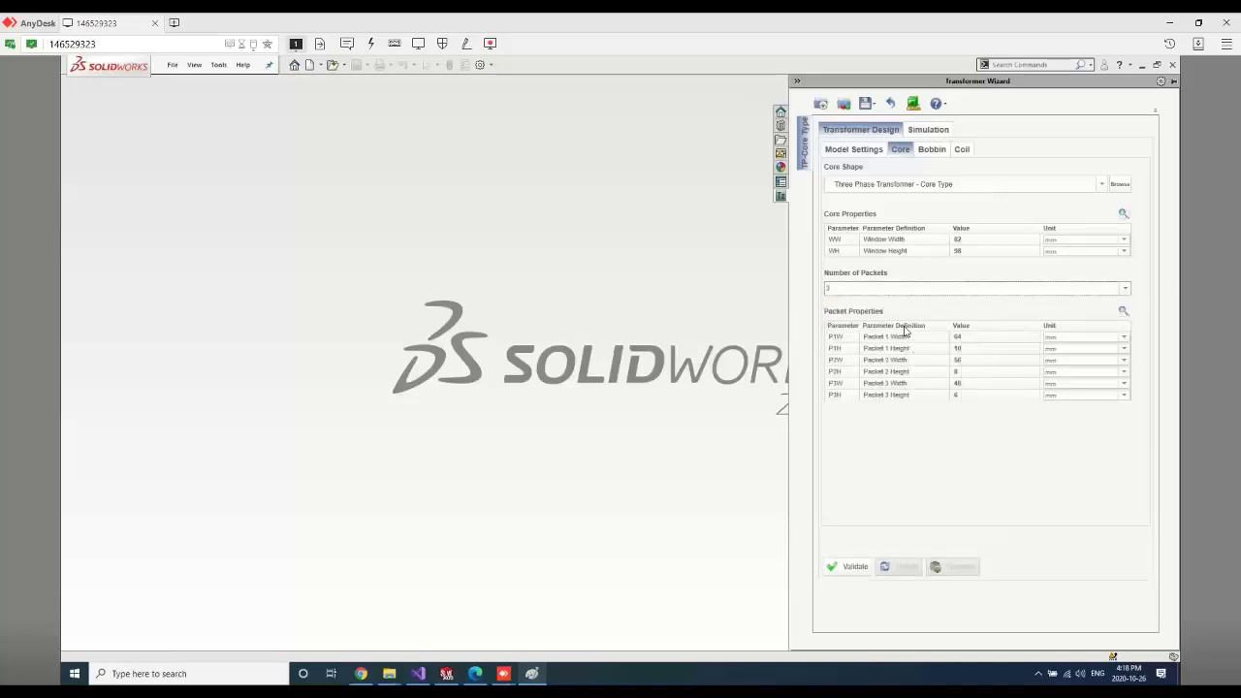
pyautogui.click(1124, 289)
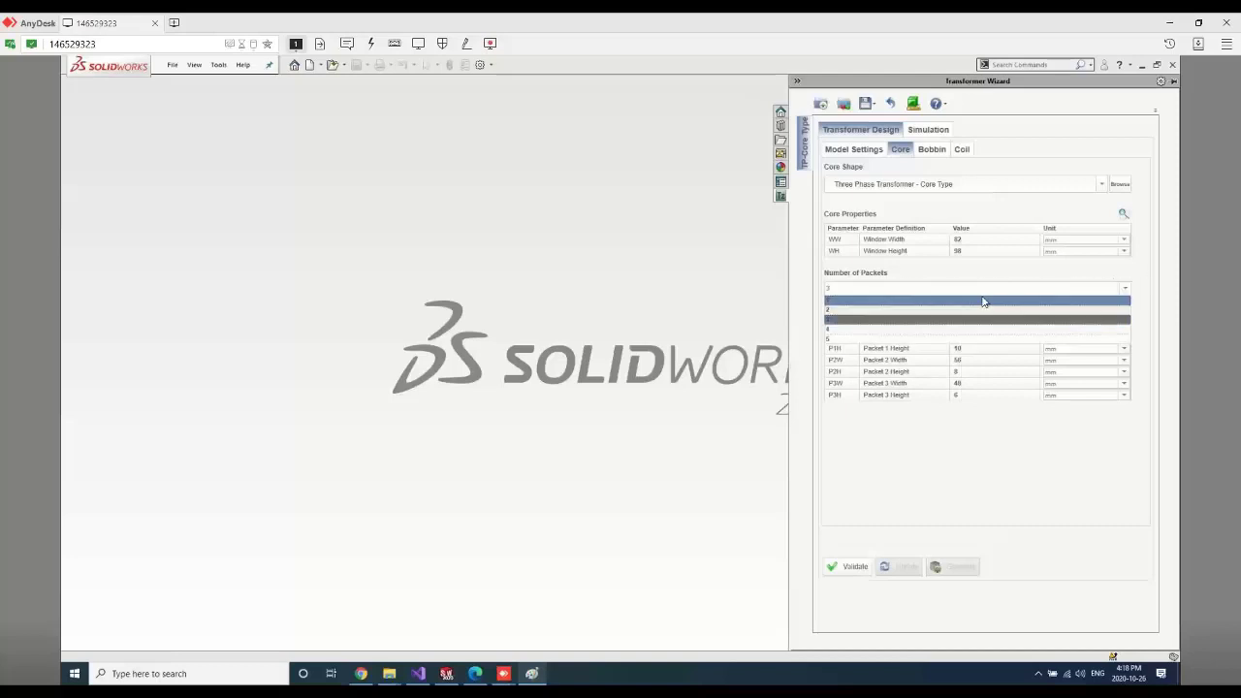
pyautogui.click(928, 303)
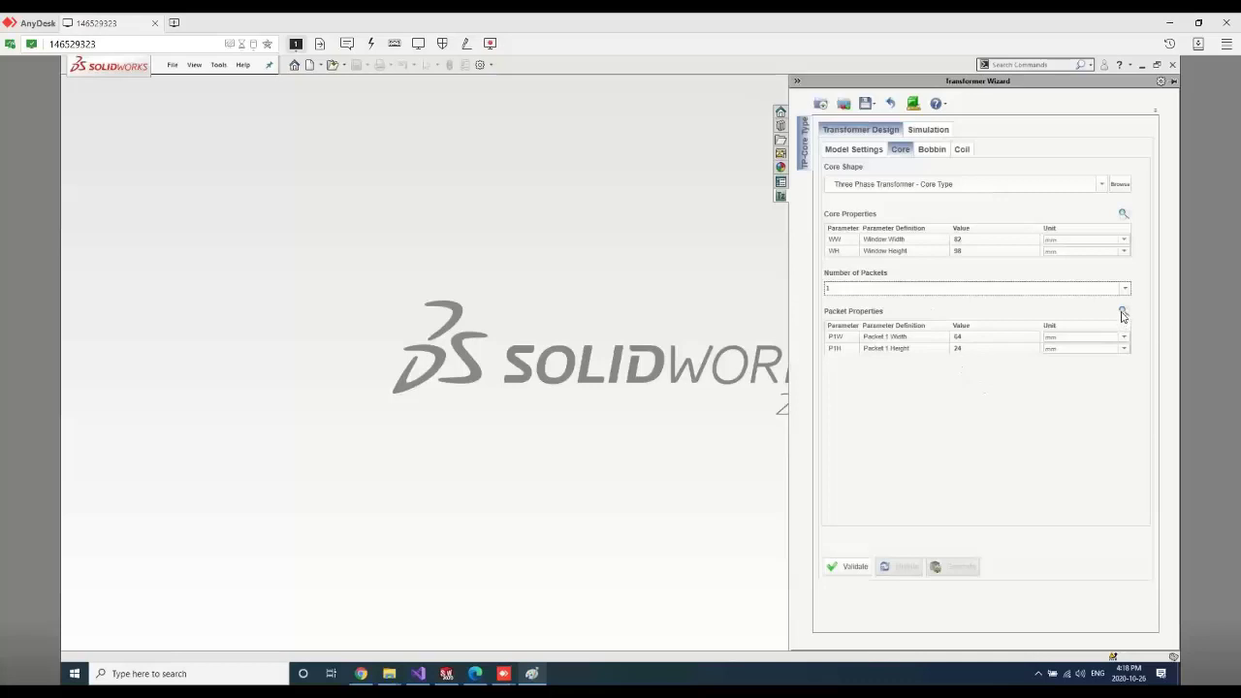
# Open the bobbin settings and review the Cylindrical Bobbin dimensions diagram
pyautogui.click(932, 150)
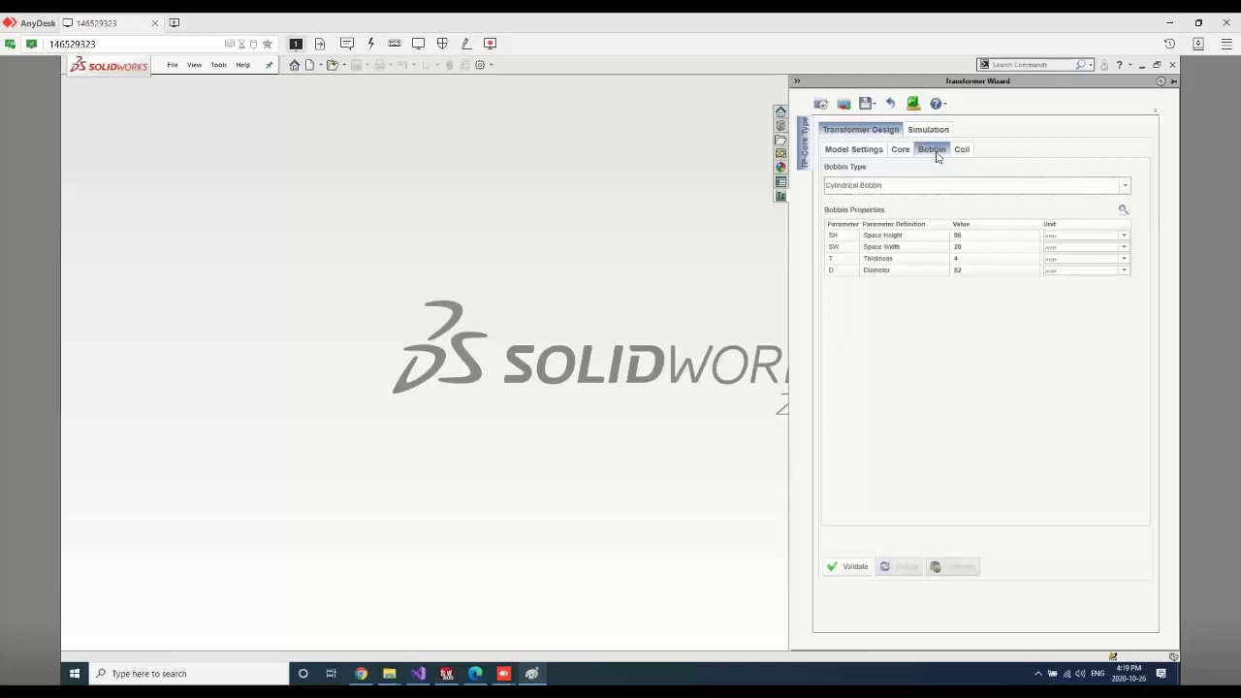
pyautogui.click(1122, 210)
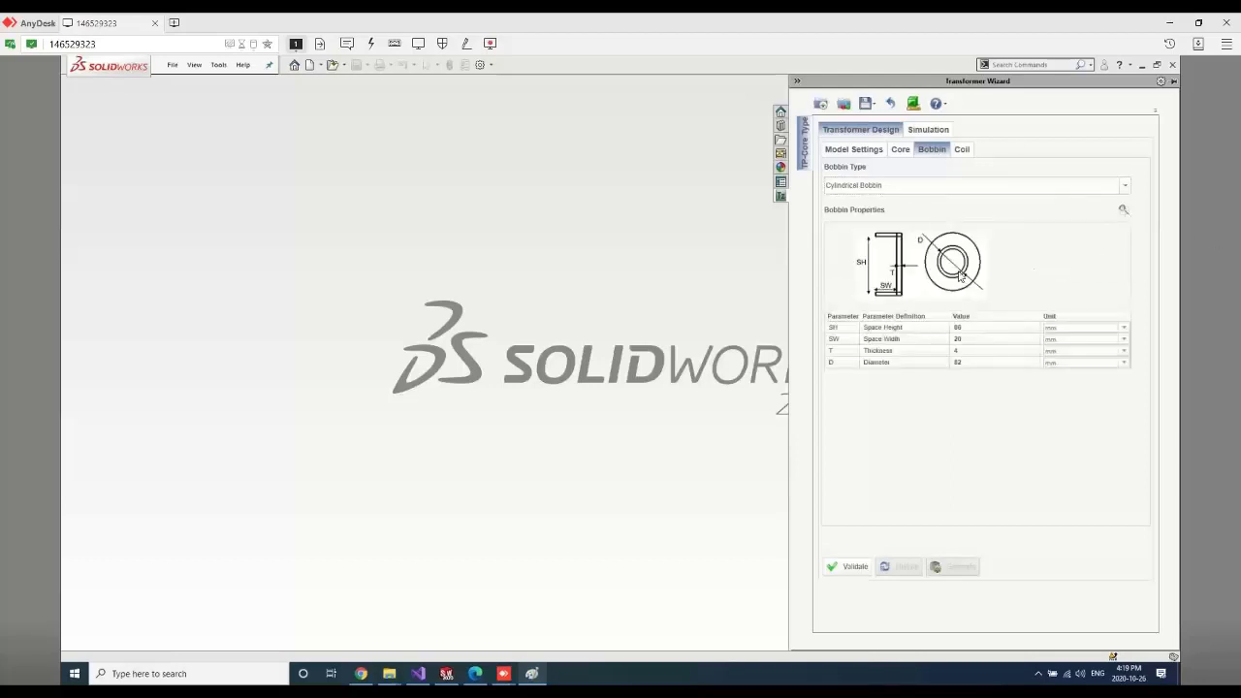
pyautogui.click(1124, 187)
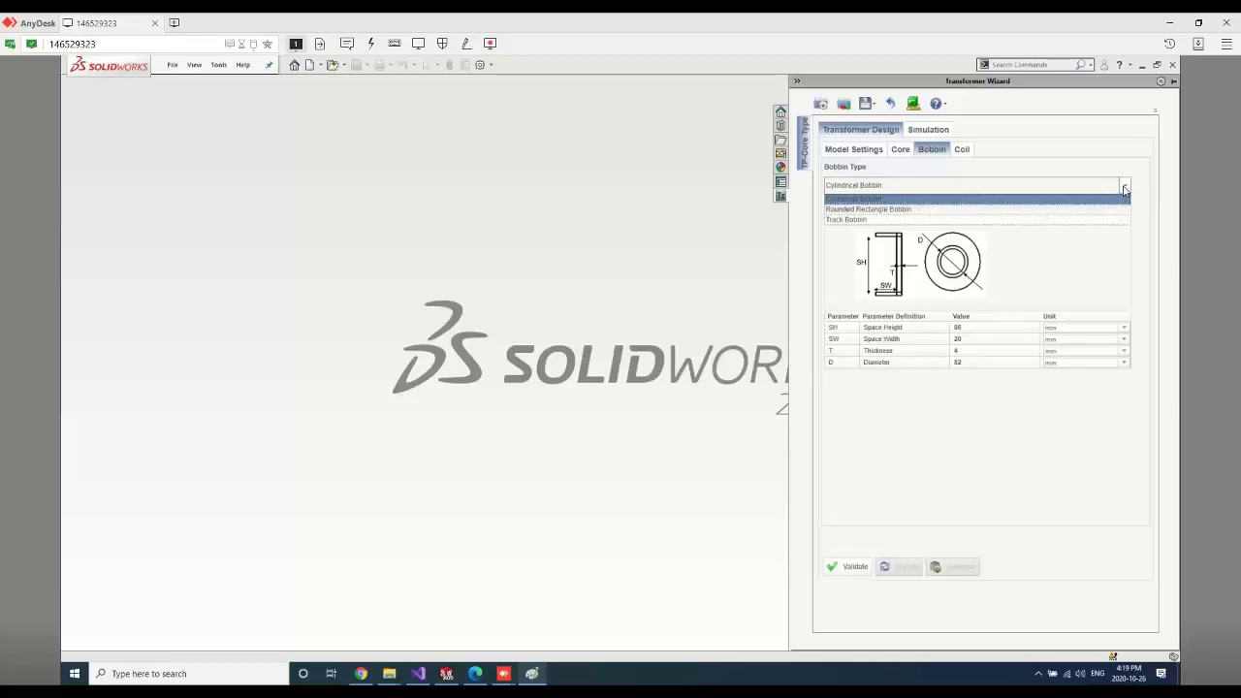
pyautogui.click(1124, 191)
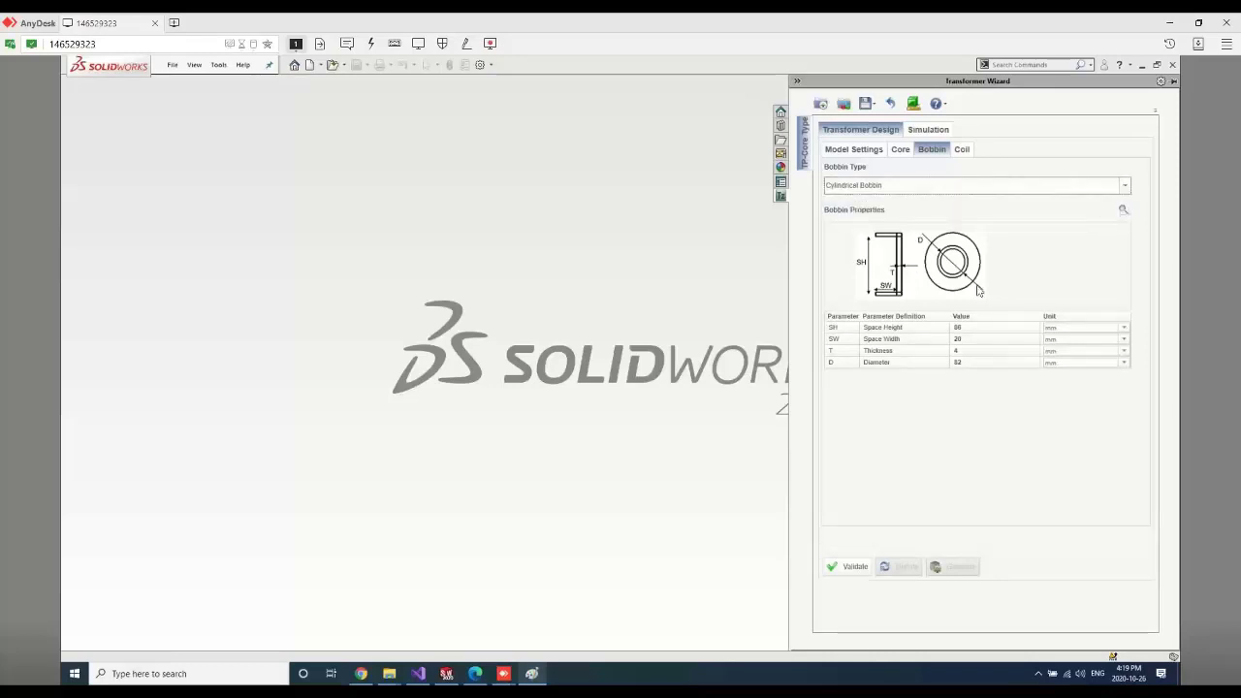
pyautogui.click(1123, 209)
# Switch the bobbin type to Rounded Rectangle Bobbin and check its dimensions diagram
pyautogui.click(1124, 185)
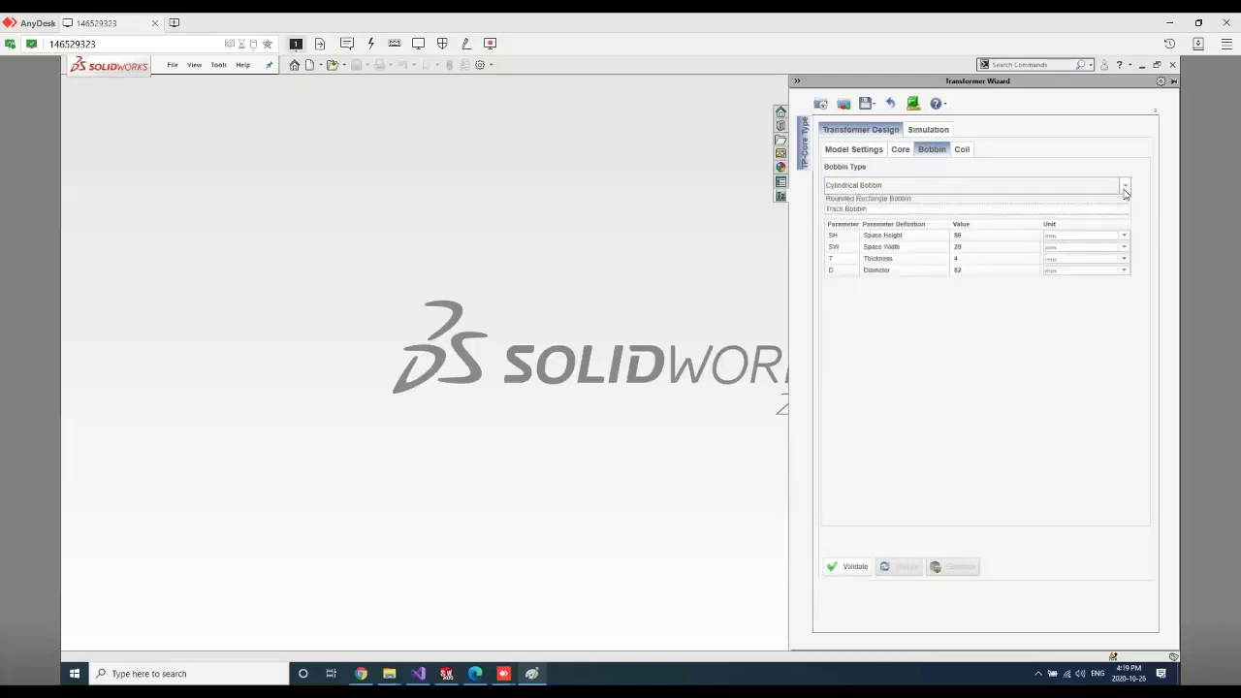
pyautogui.click(1066, 209)
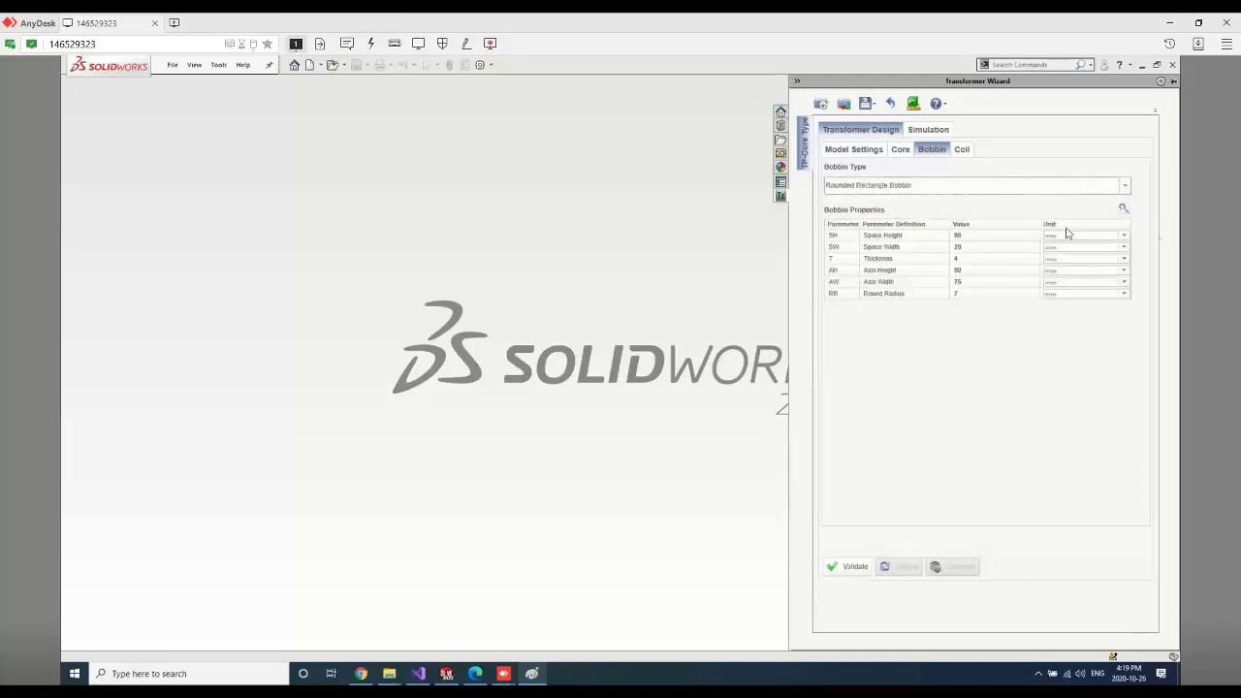
pyautogui.click(1123, 210)
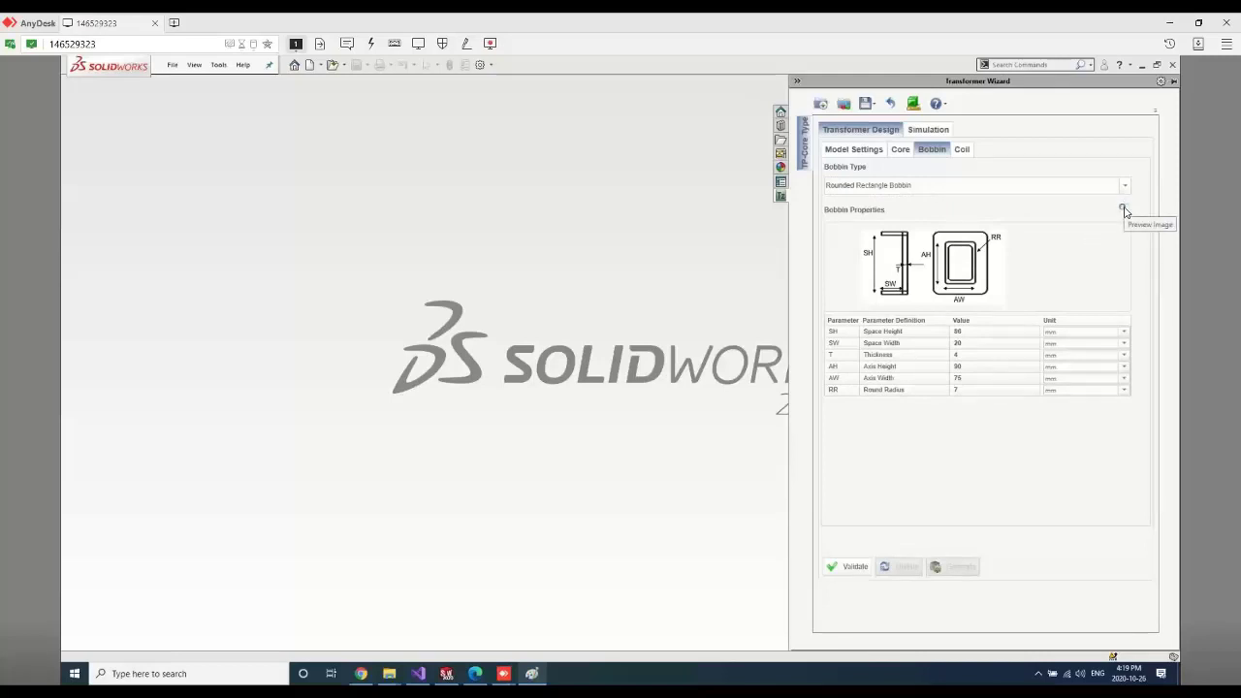
pyautogui.click(1122, 208)
pyautogui.click(1123, 208)
pyautogui.click(1123, 210)
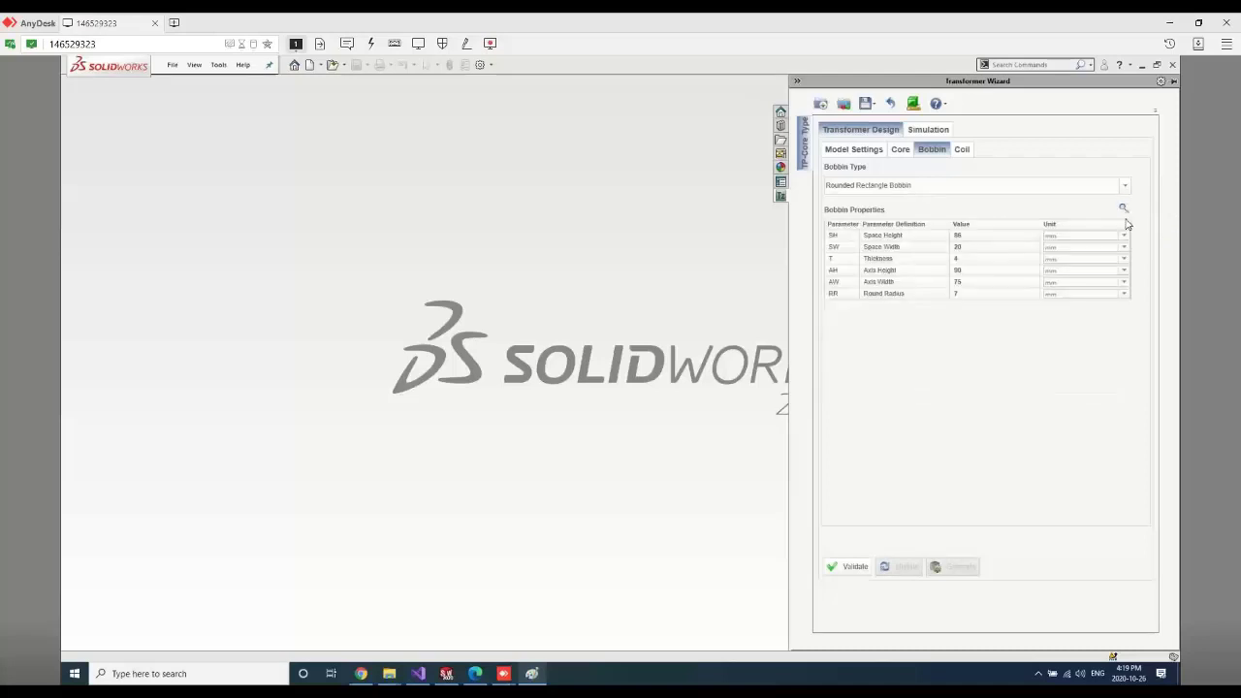
# Keep the coil dimensions in mm (primary 100×90×80, secondary 110×100×80) and validate them
pyautogui.click(962, 150)
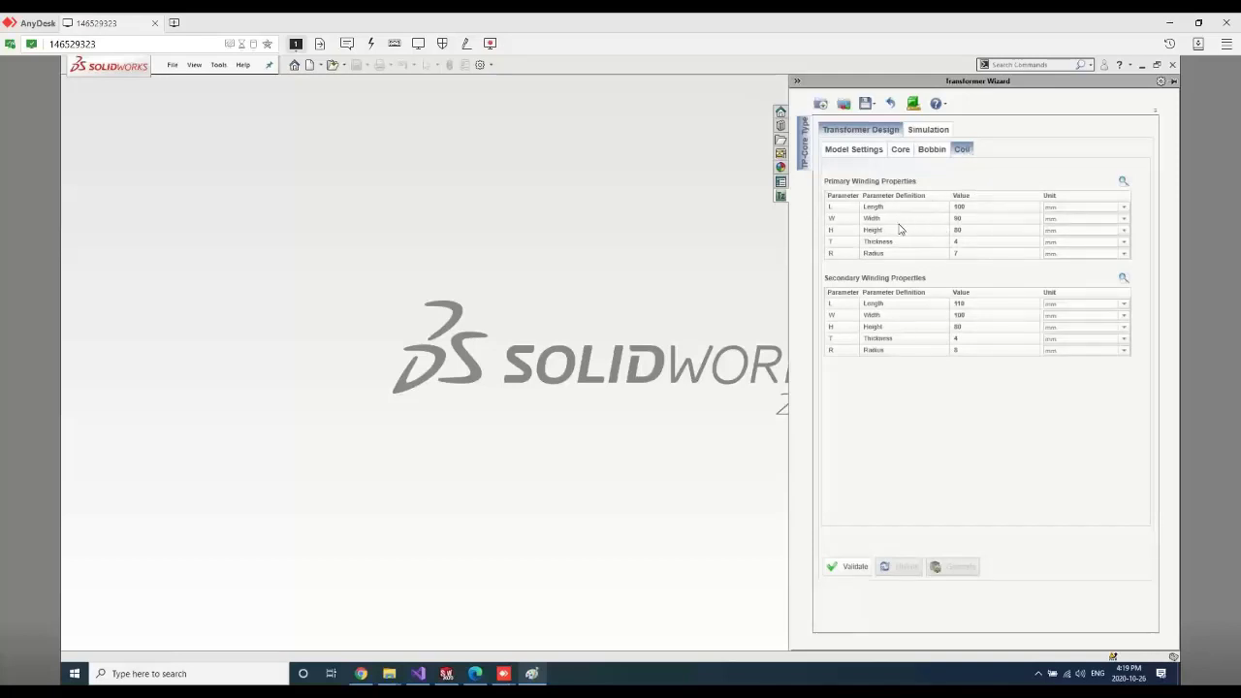
pyautogui.click(1124, 181)
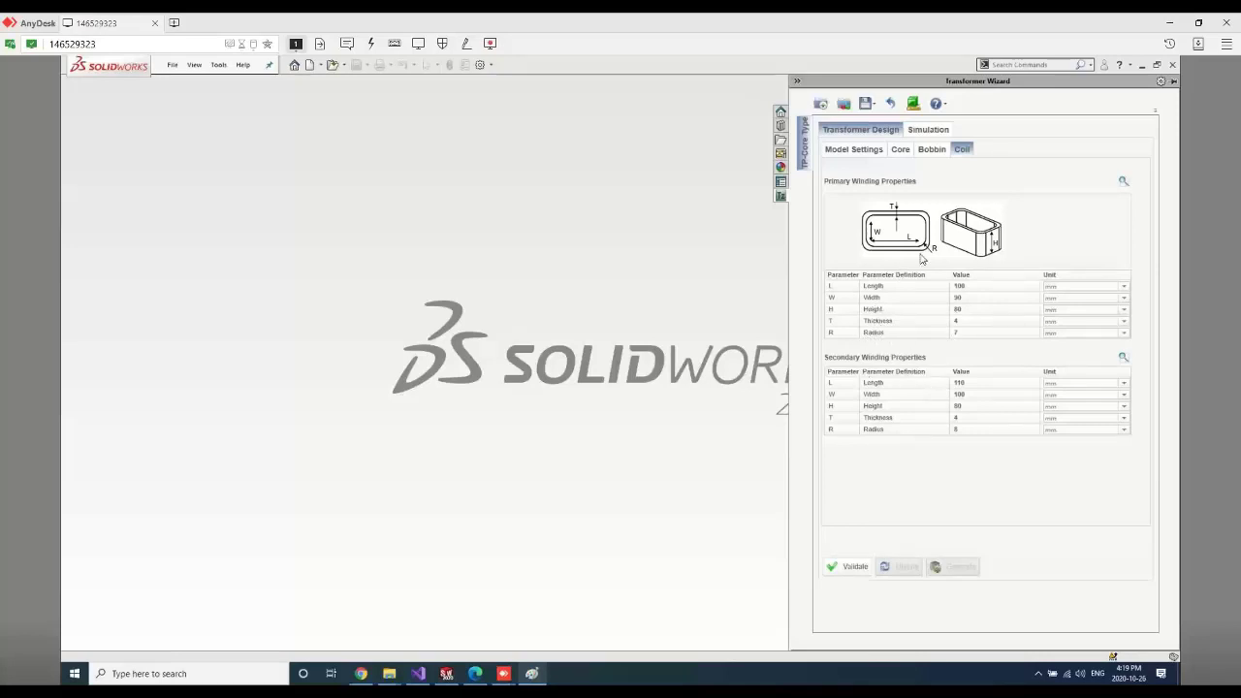
pyautogui.click(1123, 181)
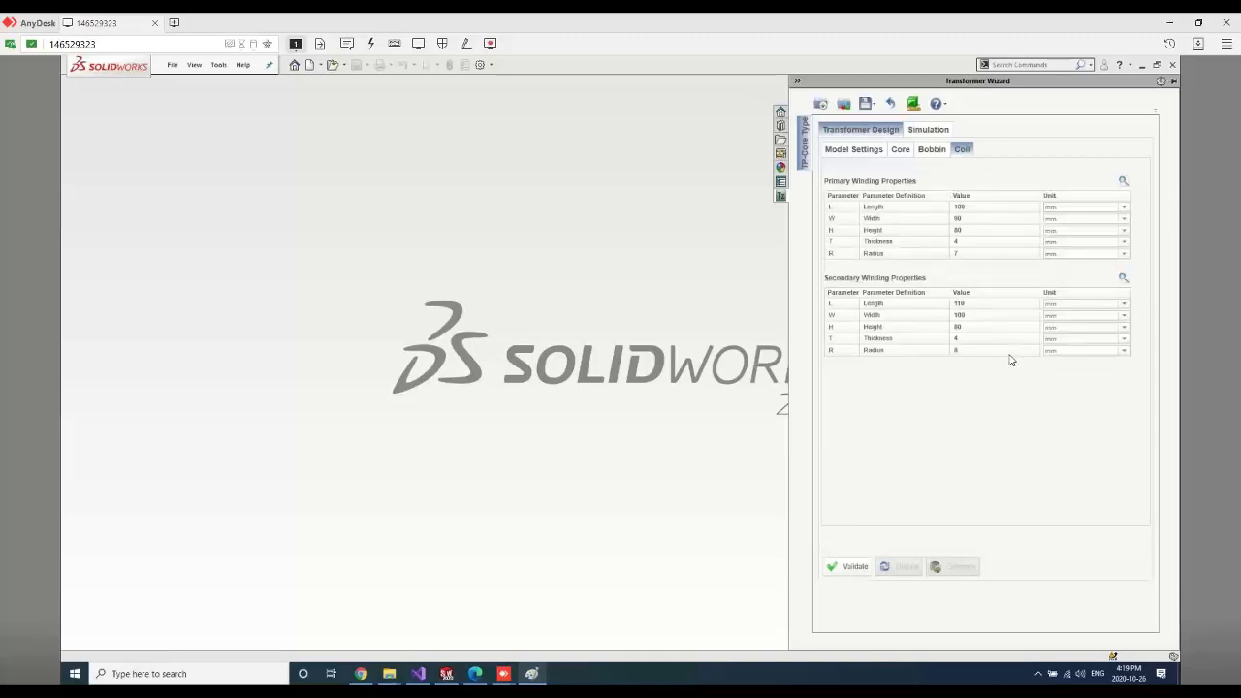
pyautogui.click(1124, 208)
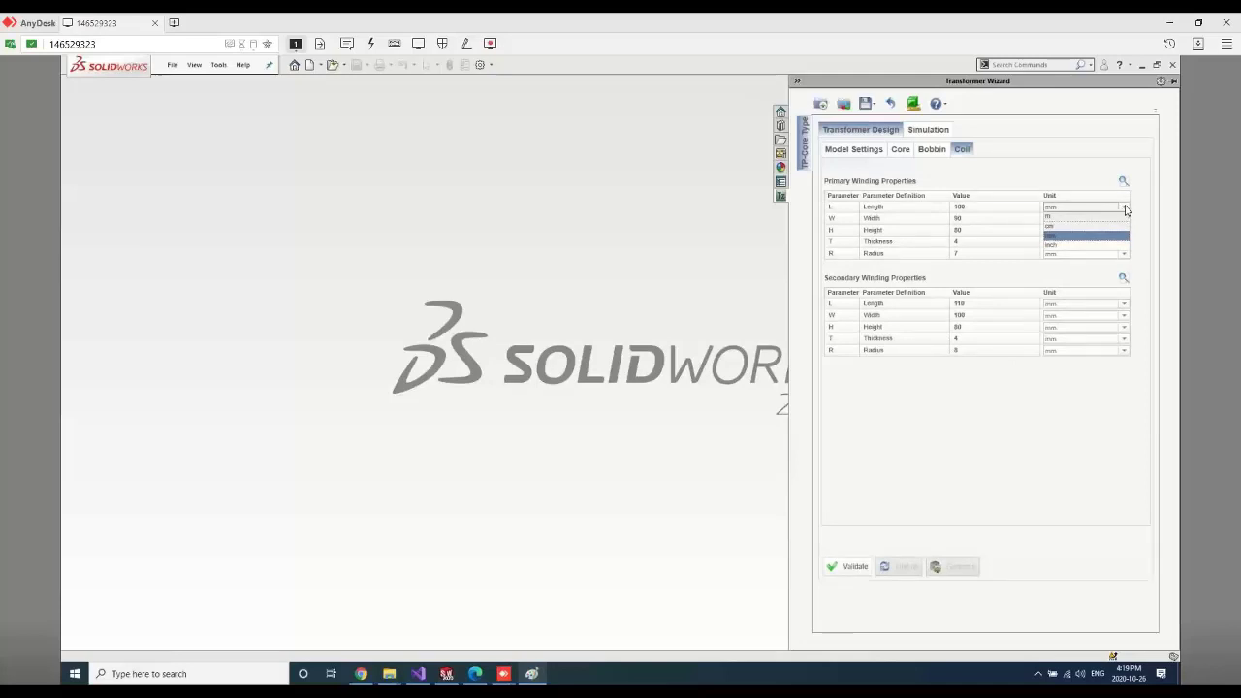
pyautogui.click(1130, 209)
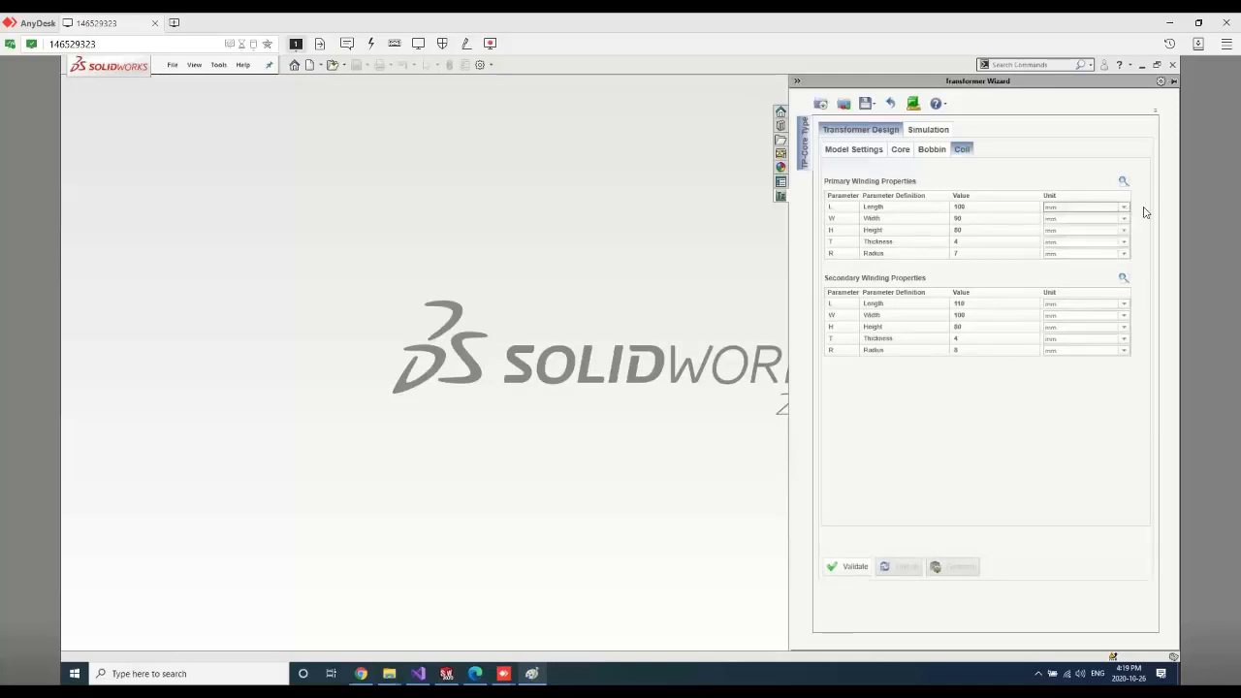
pyautogui.click(859, 566)
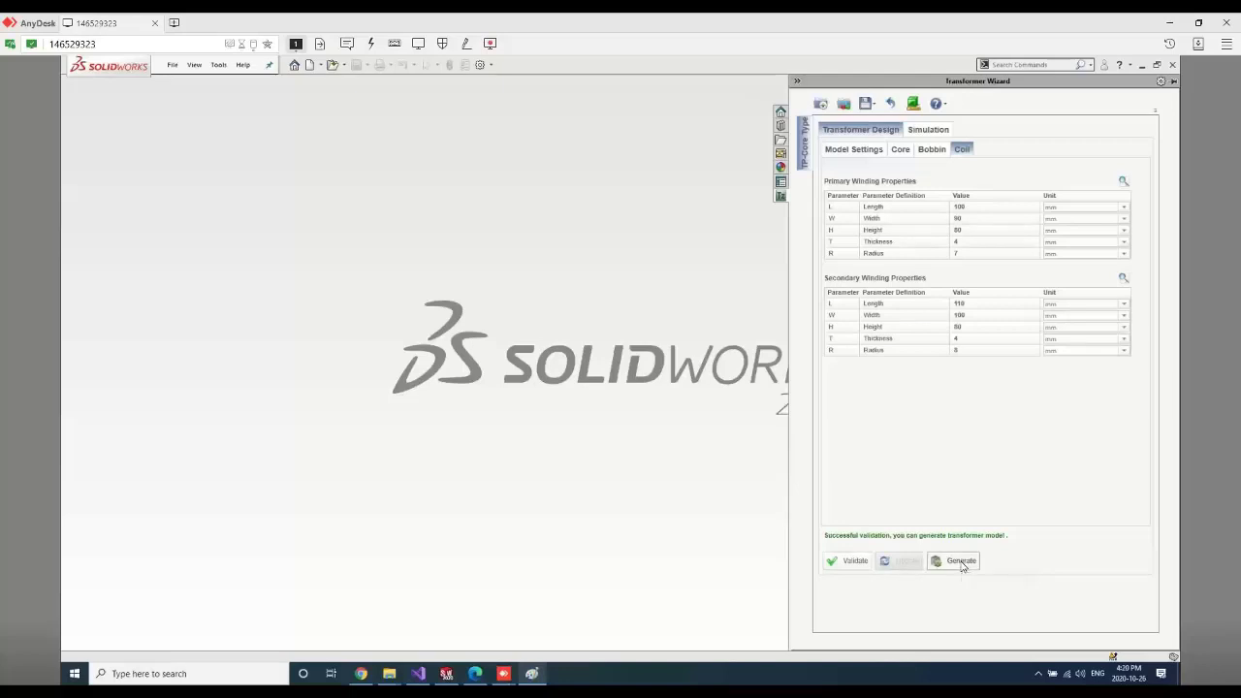
# Generate the three-limb transformer assembly and give it the full view area
pyautogui.click(965, 570)
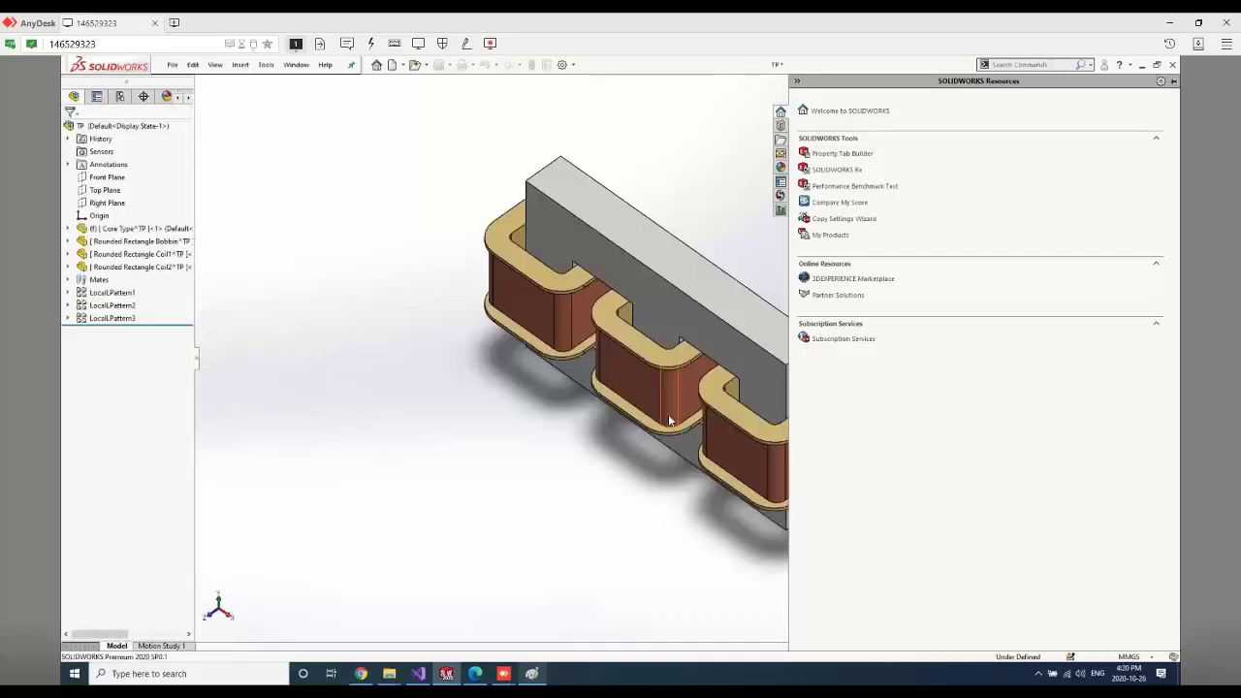
pyautogui.click(526, 495)
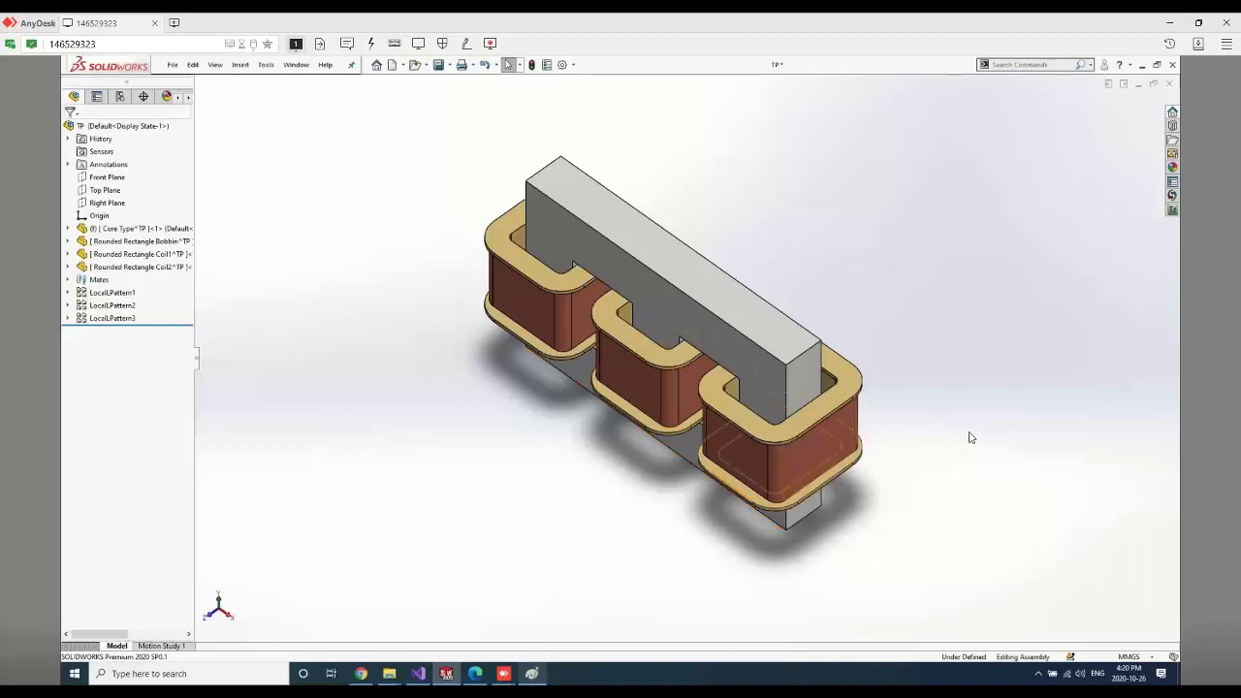
pyautogui.moveTo(937, 390); pyautogui.dragTo(957, 334, button='middle')
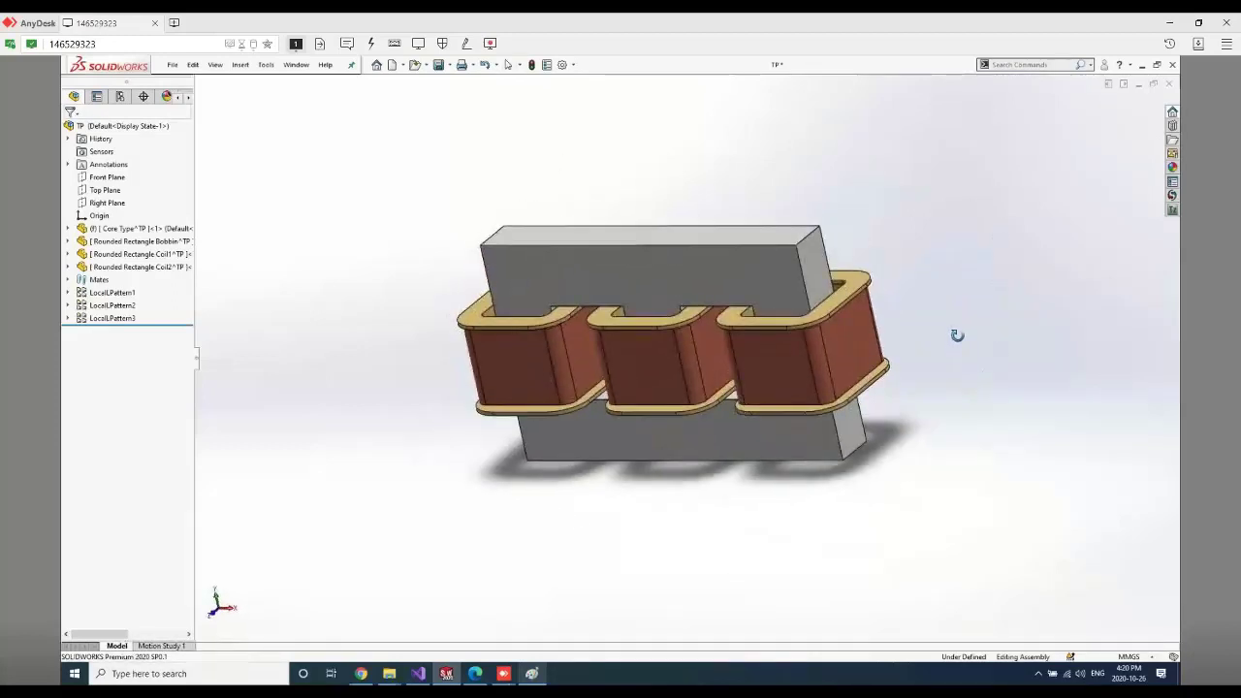
# Orbit the transformer to inspect the bobbins, coils and core top, and widen the model tree
pyautogui.moveTo(726, 155); pyautogui.dragTo(407, 351, button='middle')
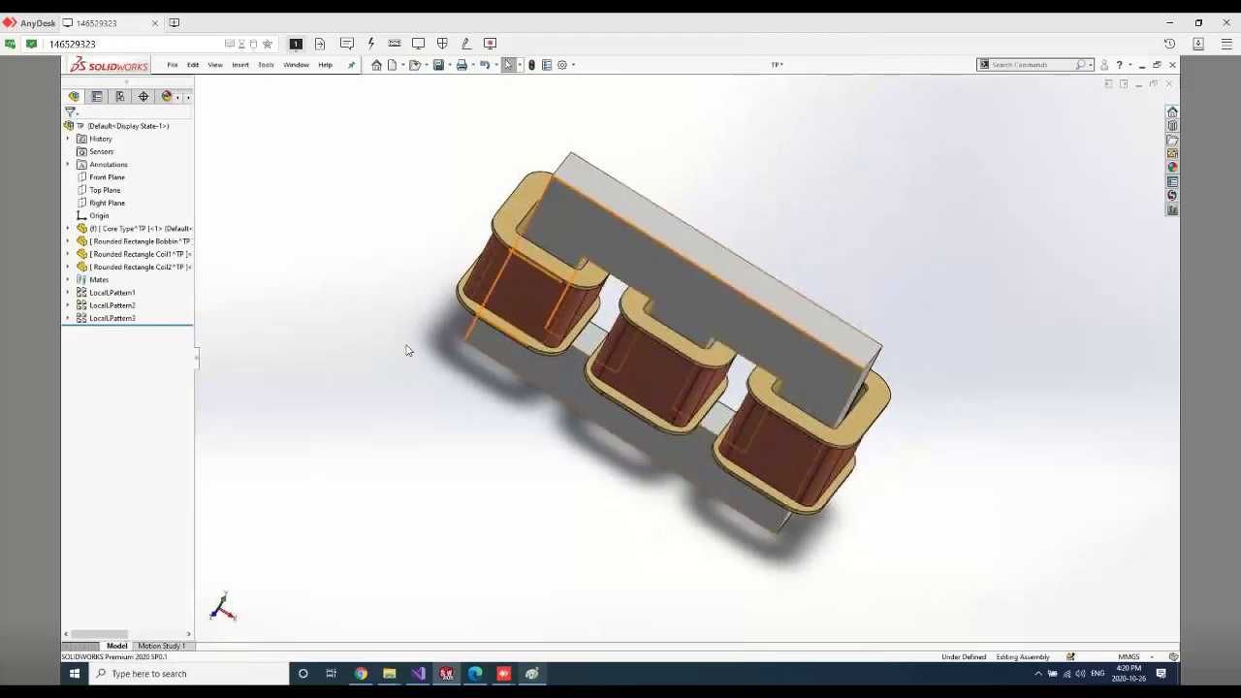
pyautogui.moveTo(383, 268); pyautogui.dragTo(416, 230, button='middle')
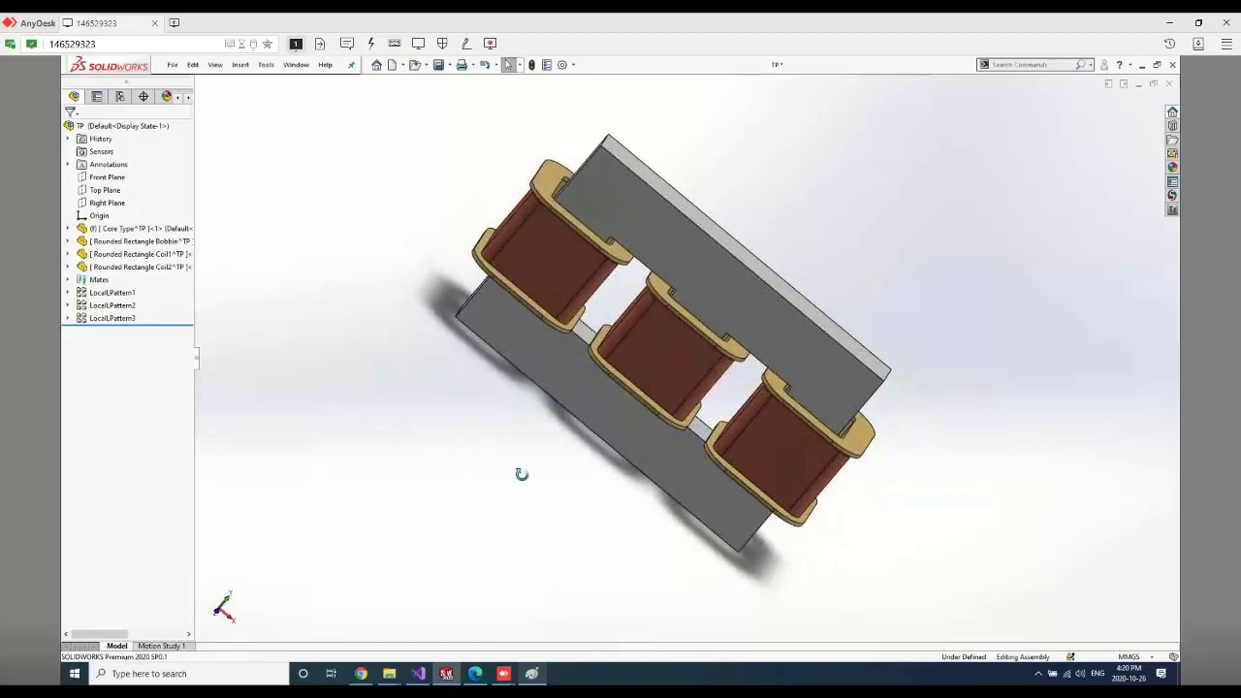
pyautogui.moveTo(520, 474); pyautogui.dragTo(497, 392, button='middle')
pyautogui.moveTo(485, 404); pyautogui.dragTo(531, 392, button='middle')
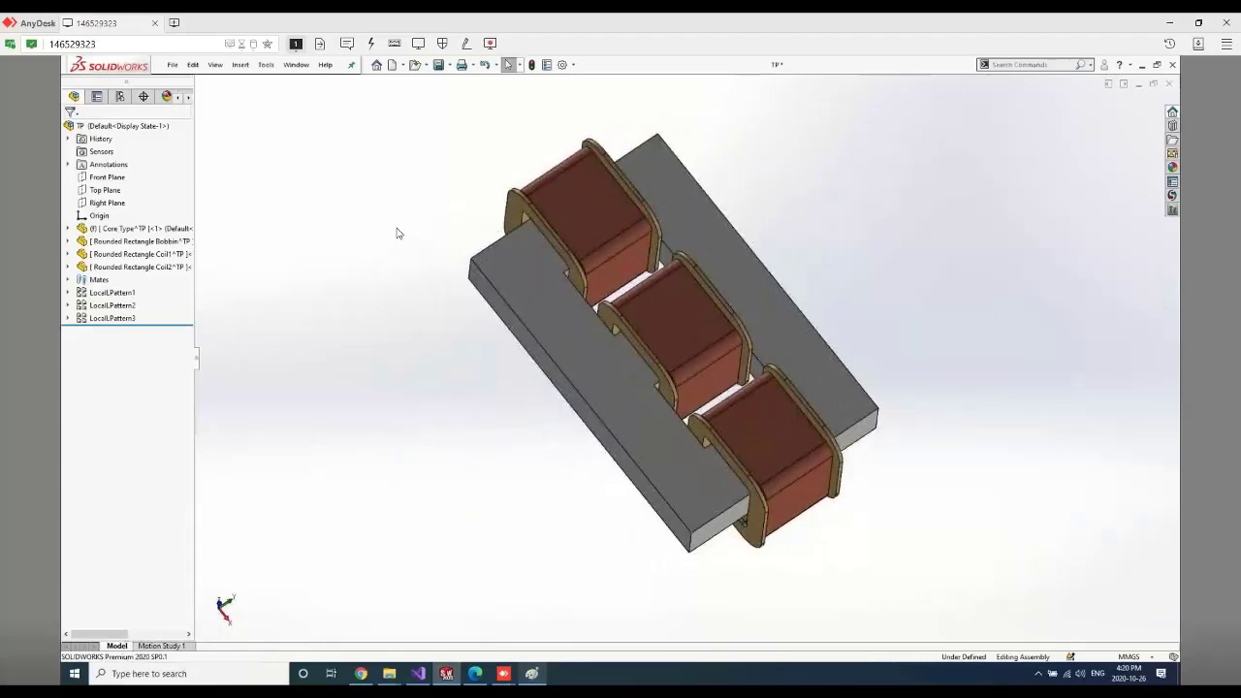
pyautogui.moveTo(396, 233); pyautogui.dragTo(1000, 374, button='middle')
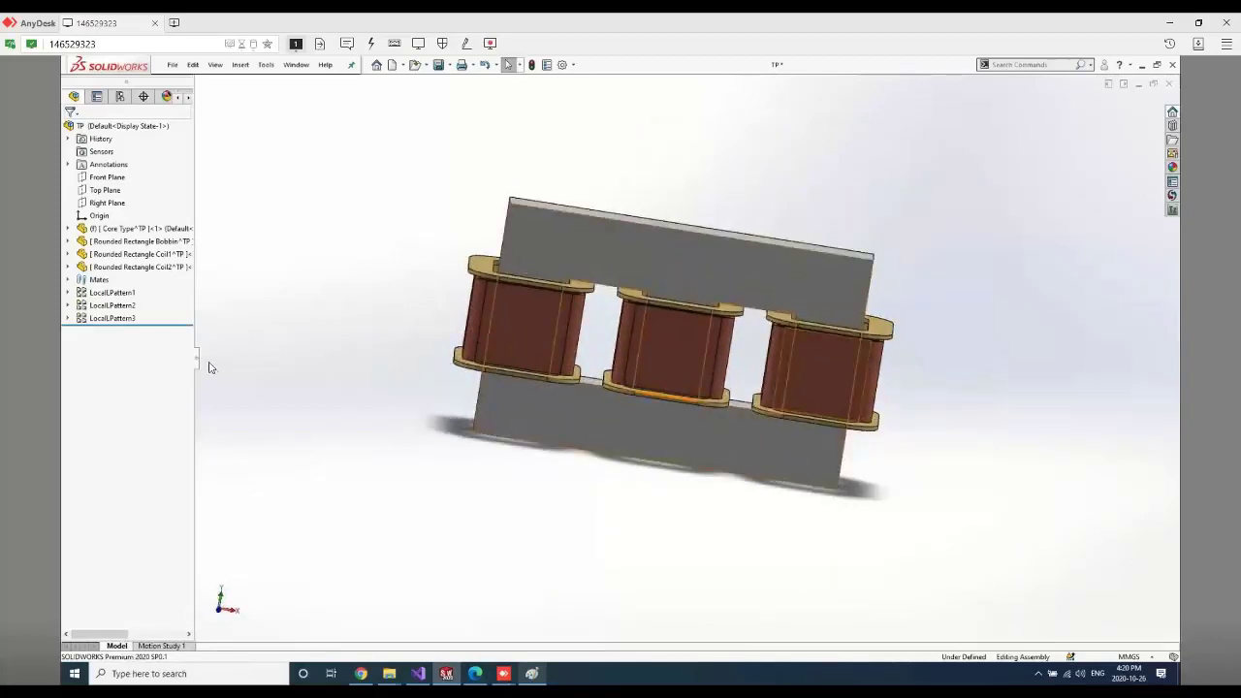
pyautogui.moveTo(195, 358); pyautogui.dragTo(367, 359)
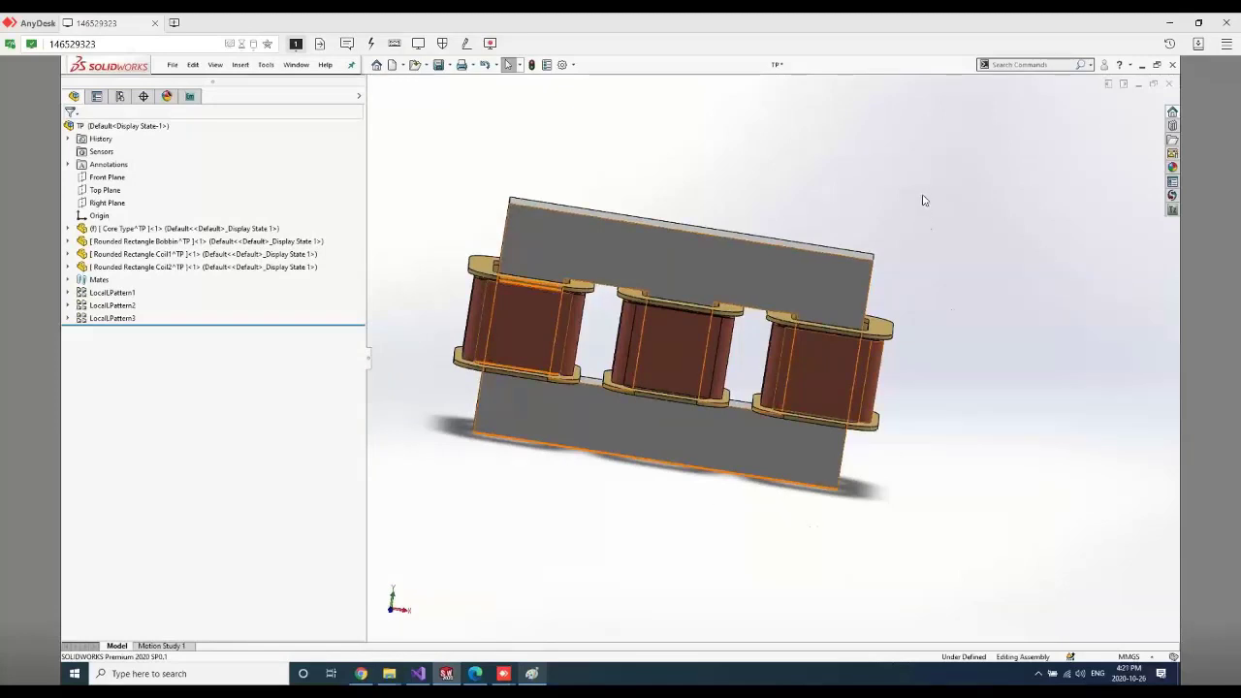
pyautogui.moveTo(922, 197)
pyautogui.mouseDown(button='middle')
pyautogui.moveTo(916, 312)
pyautogui.moveTo(905, 194)
pyautogui.mouseUp(button='middle')
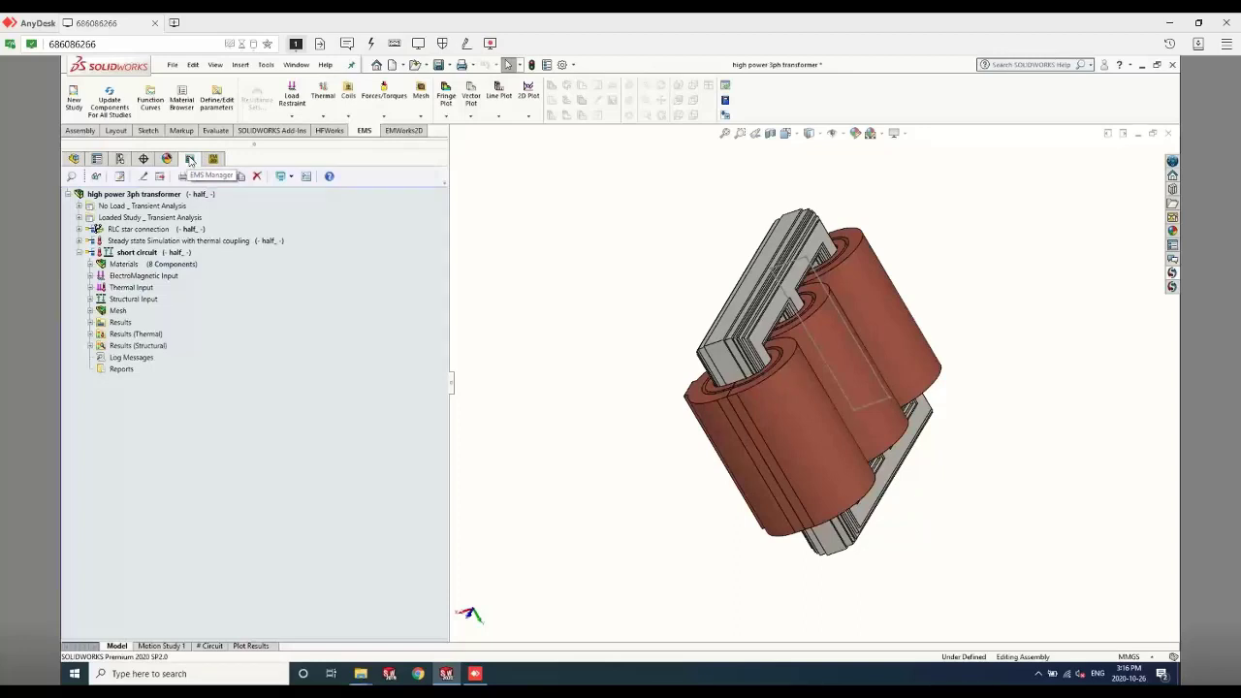
# Start a new EMS study, Study 7, on the high power 3ph transformer project
pyautogui.click(166, 197)
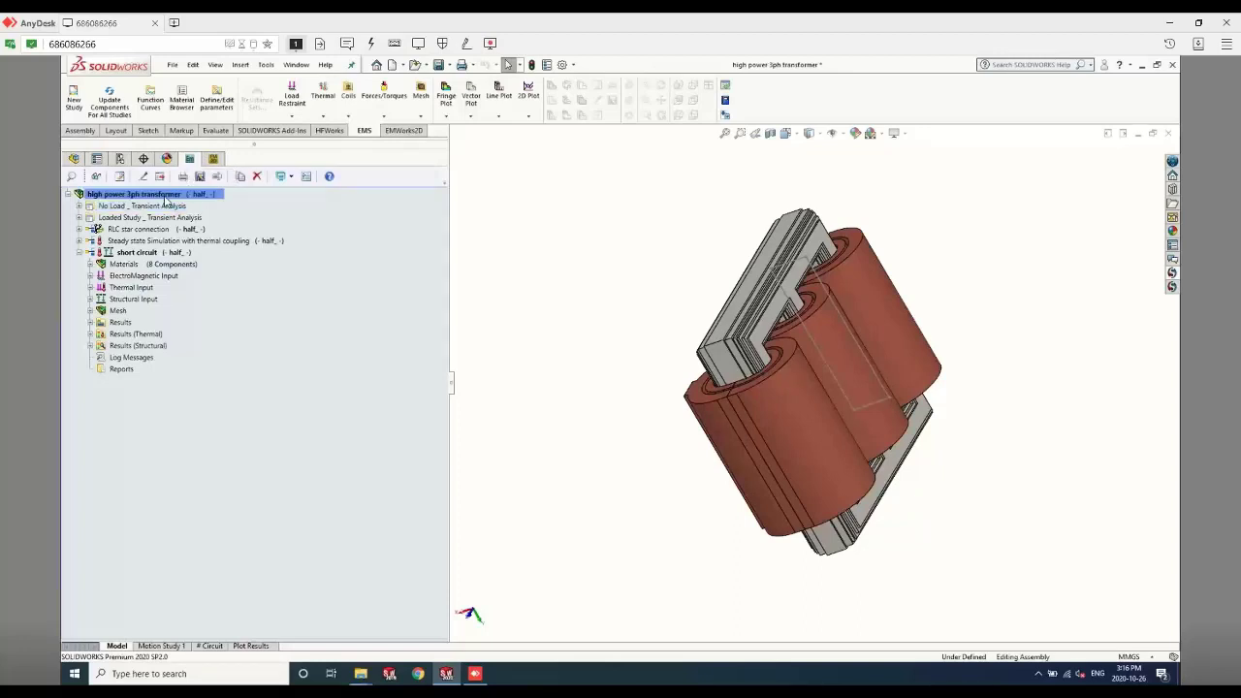
pyautogui.rightClick(129, 196)
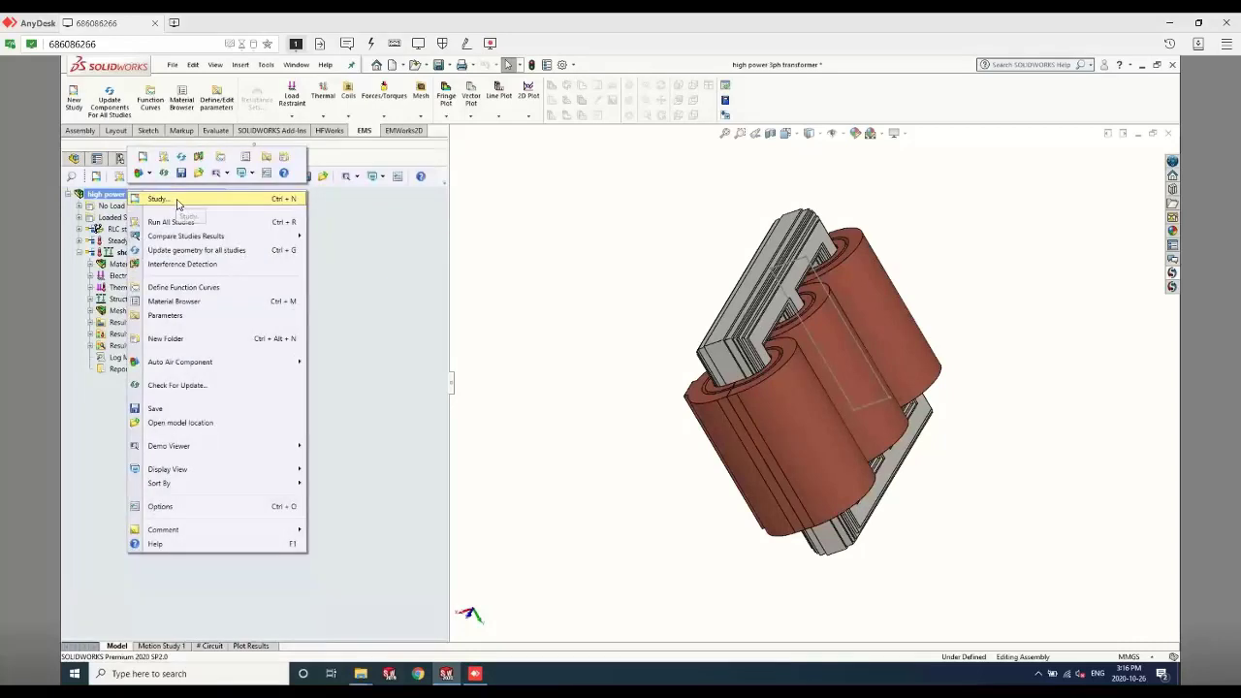
pyautogui.click(177, 200)
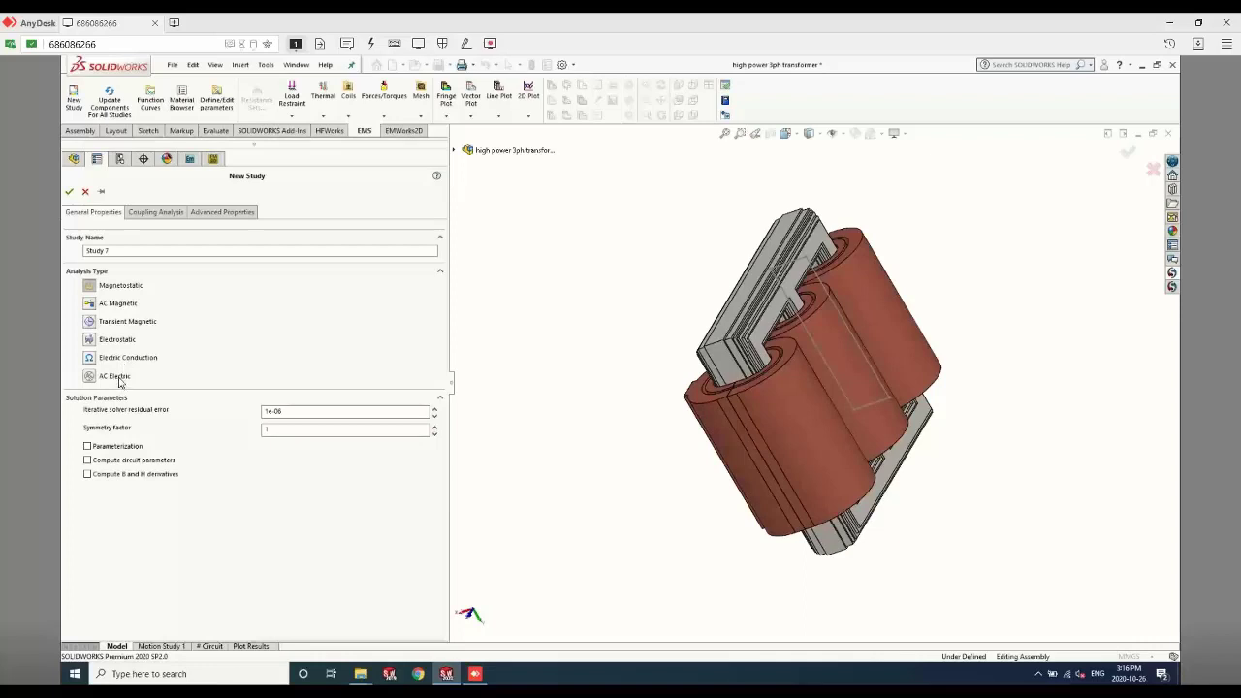
# Make the study AC Magnetic, review coupling and Normal Accuracy solver settings, then cancel it
pyautogui.click(89, 305)
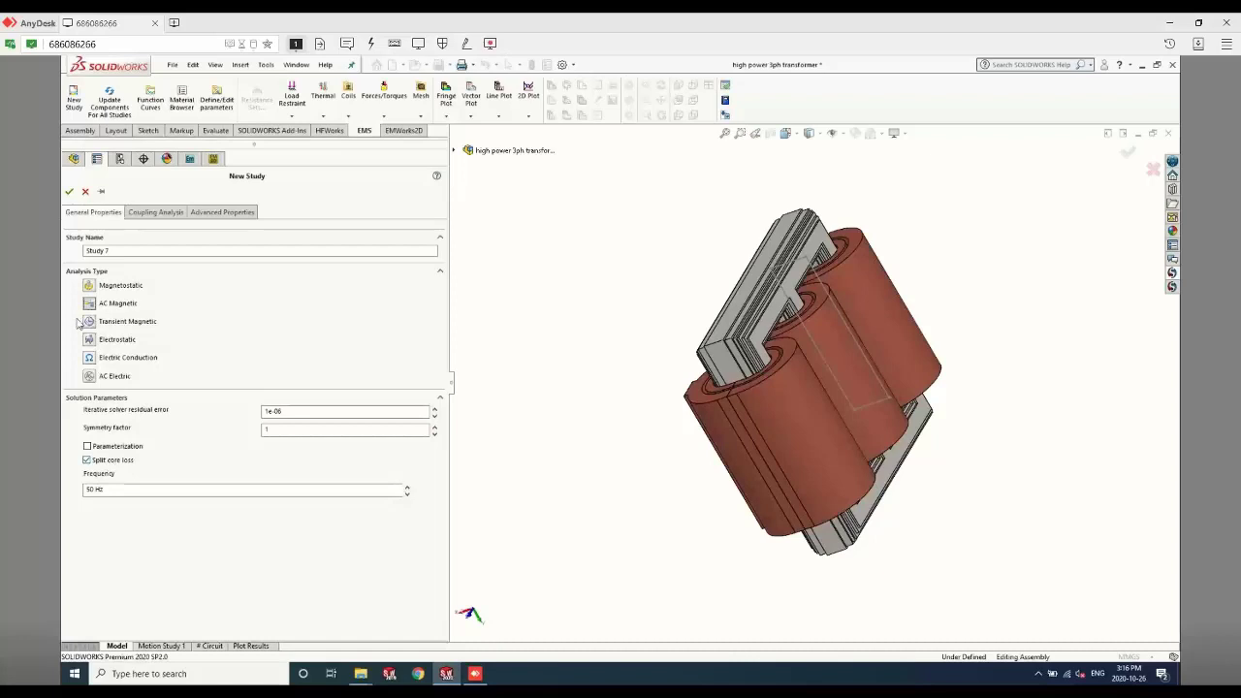
pyautogui.click(153, 213)
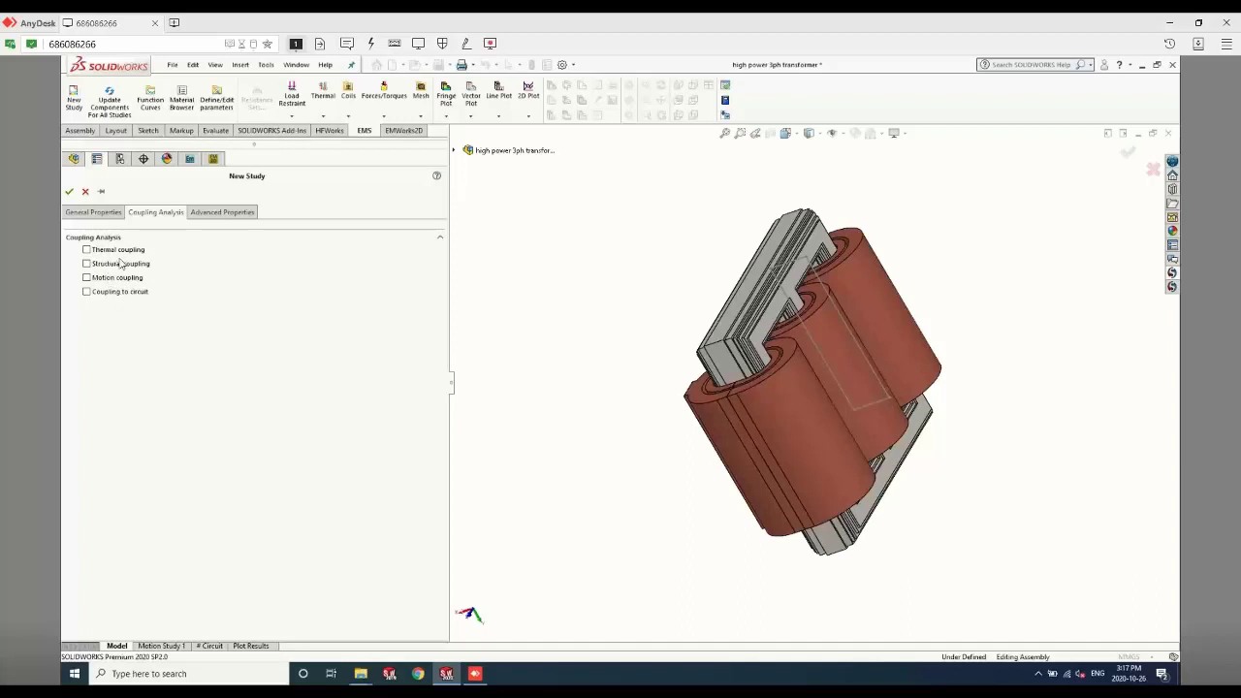
pyautogui.click(225, 215)
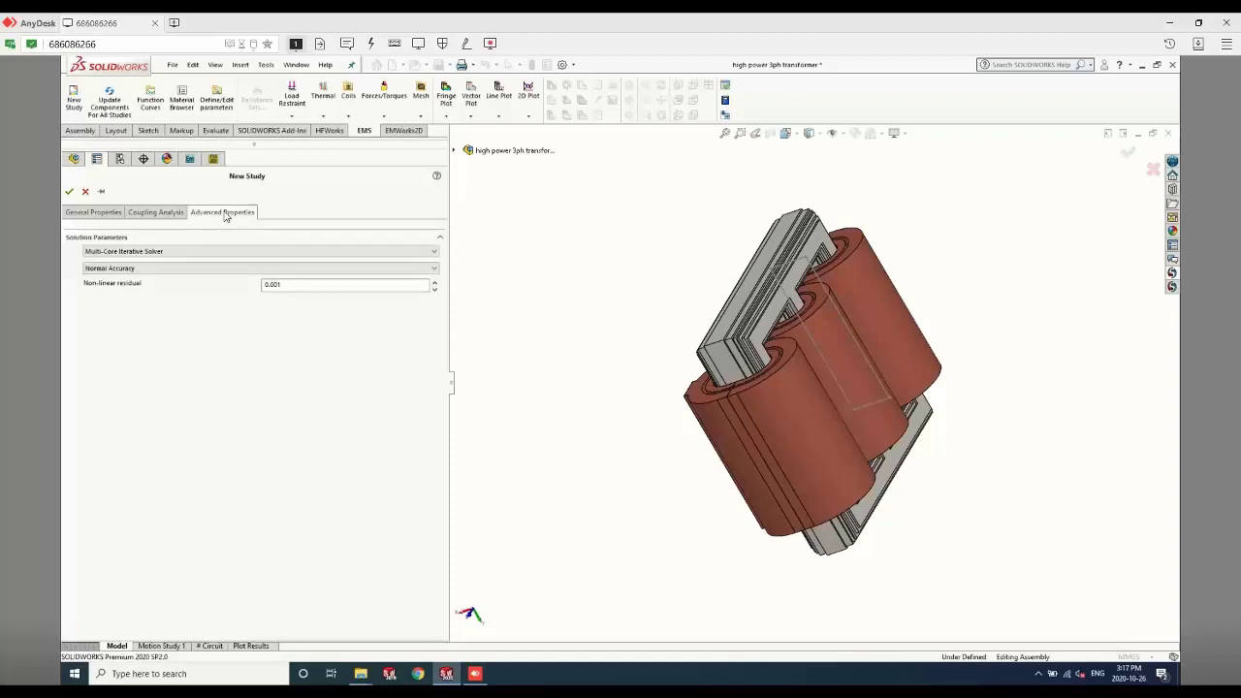
pyautogui.click(186, 267)
pyautogui.click(184, 273)
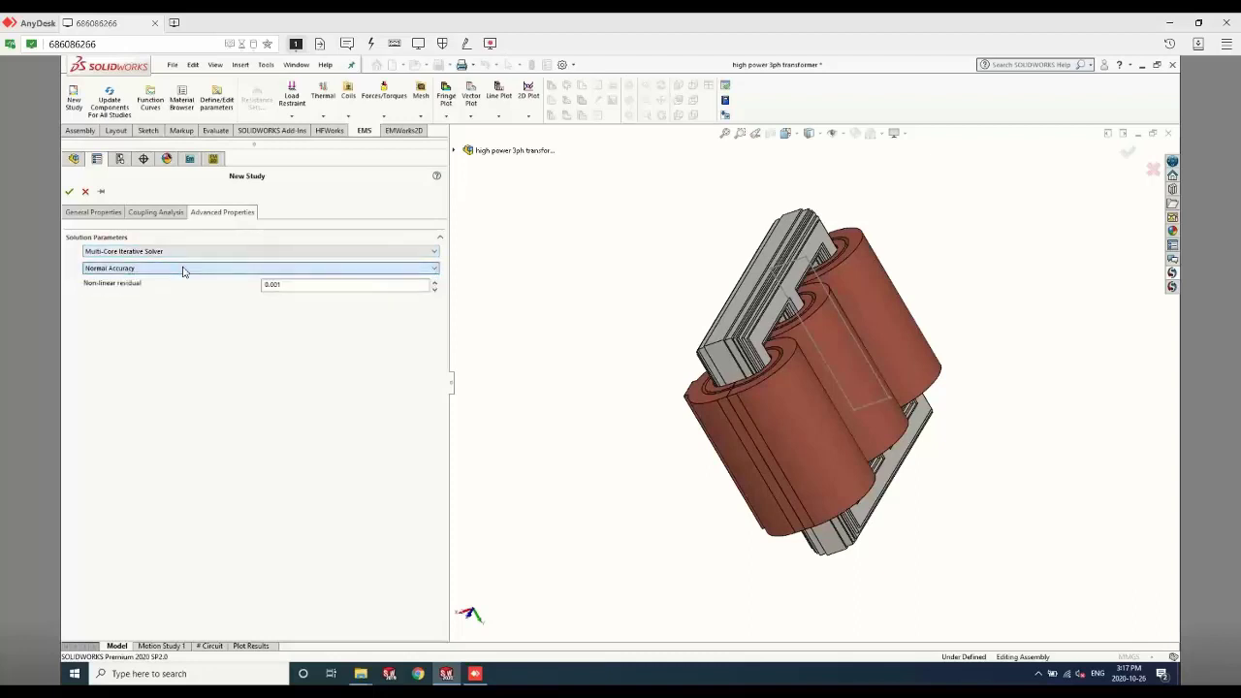
pyautogui.click(88, 216)
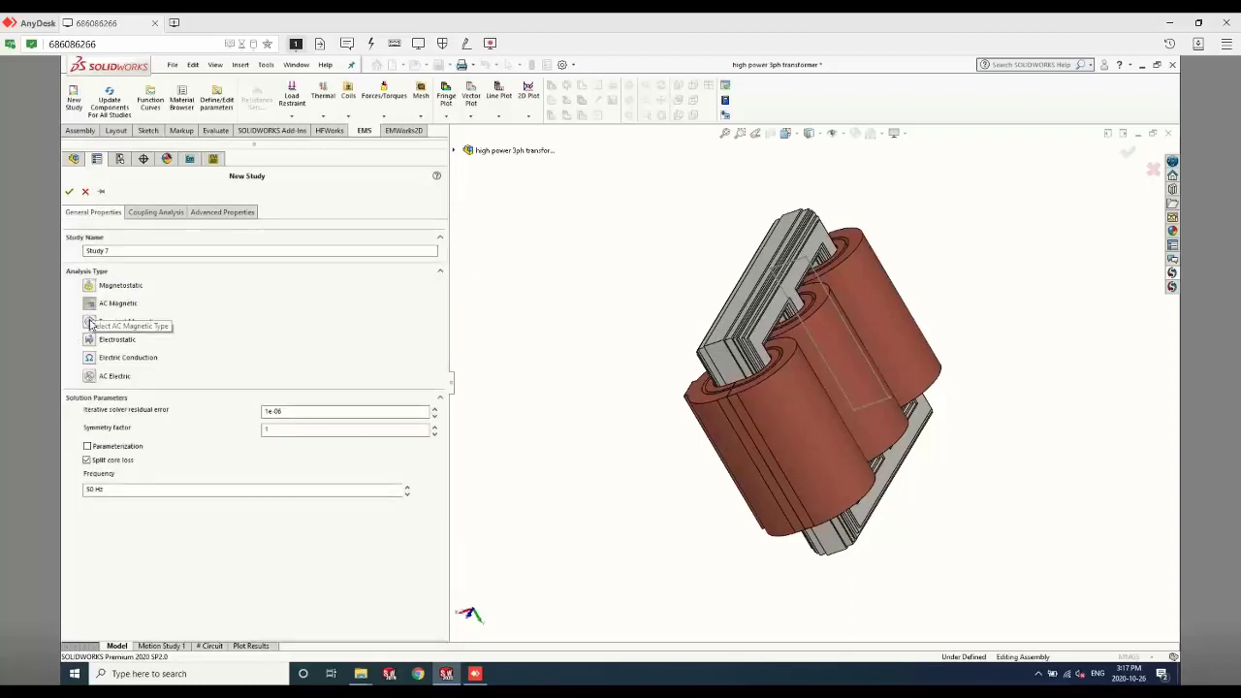
pyautogui.click(84, 192)
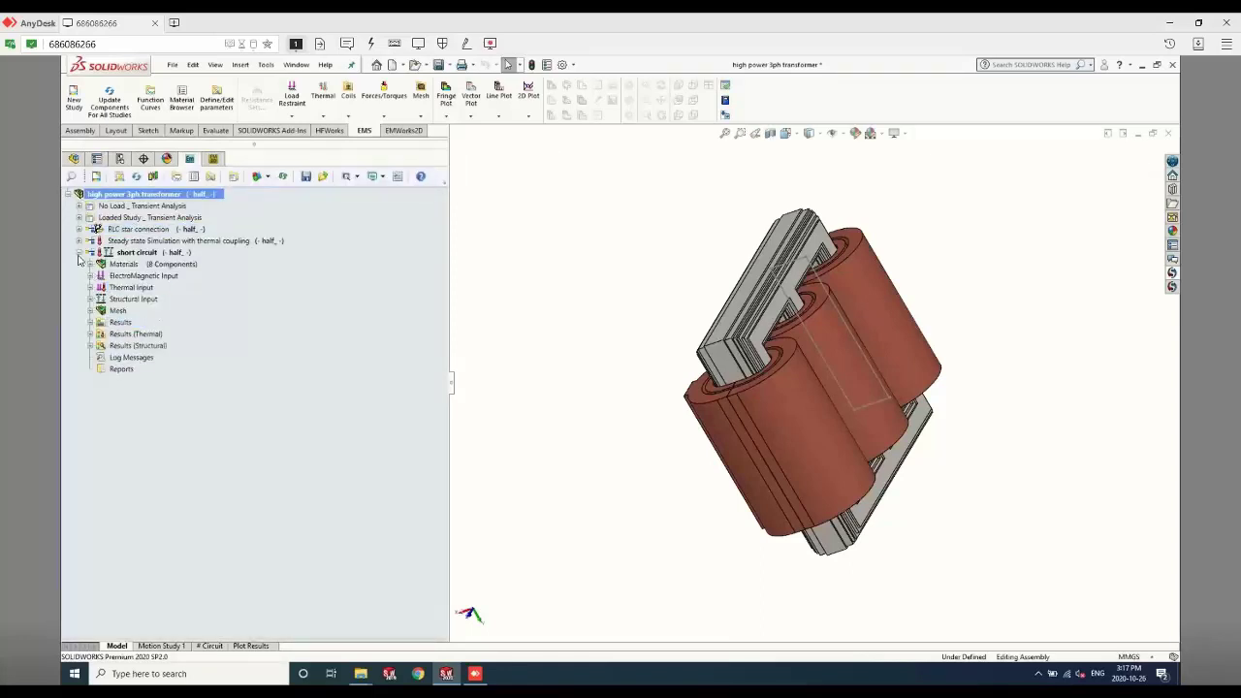
# Expand No Load > Open circuit - 2kV- OK > Materials in the study tree
pyautogui.click(78, 252)
pyautogui.click(78, 205)
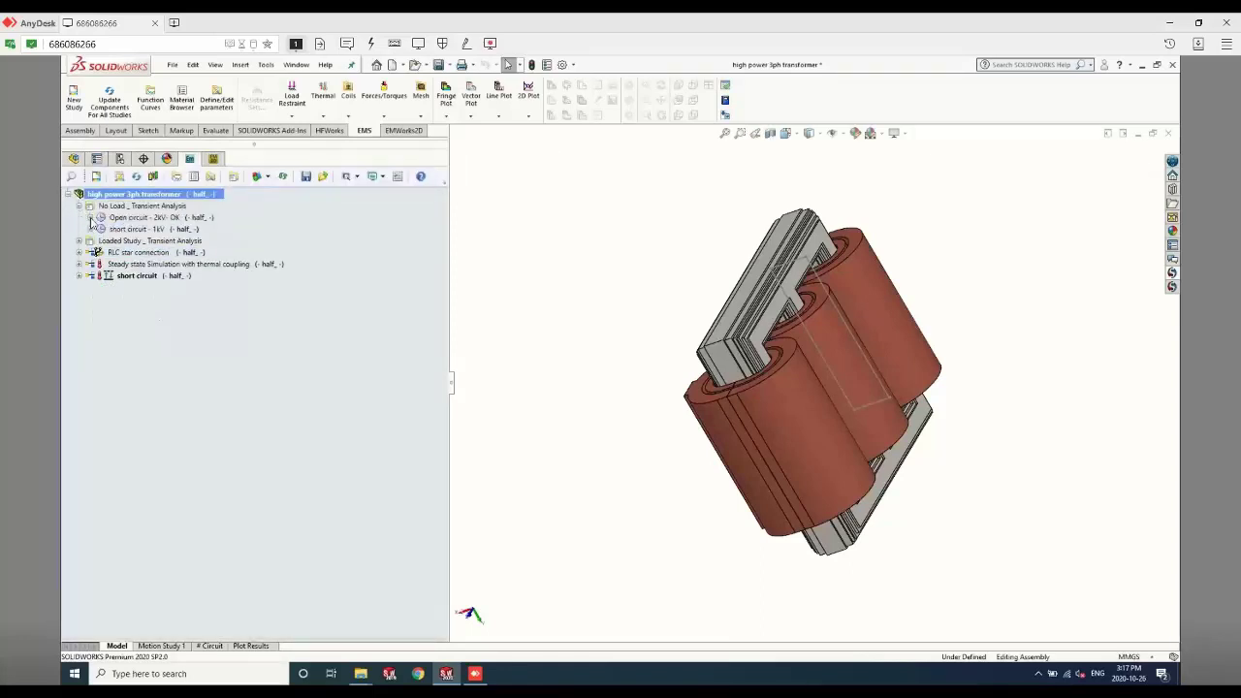
pyautogui.click(90, 218)
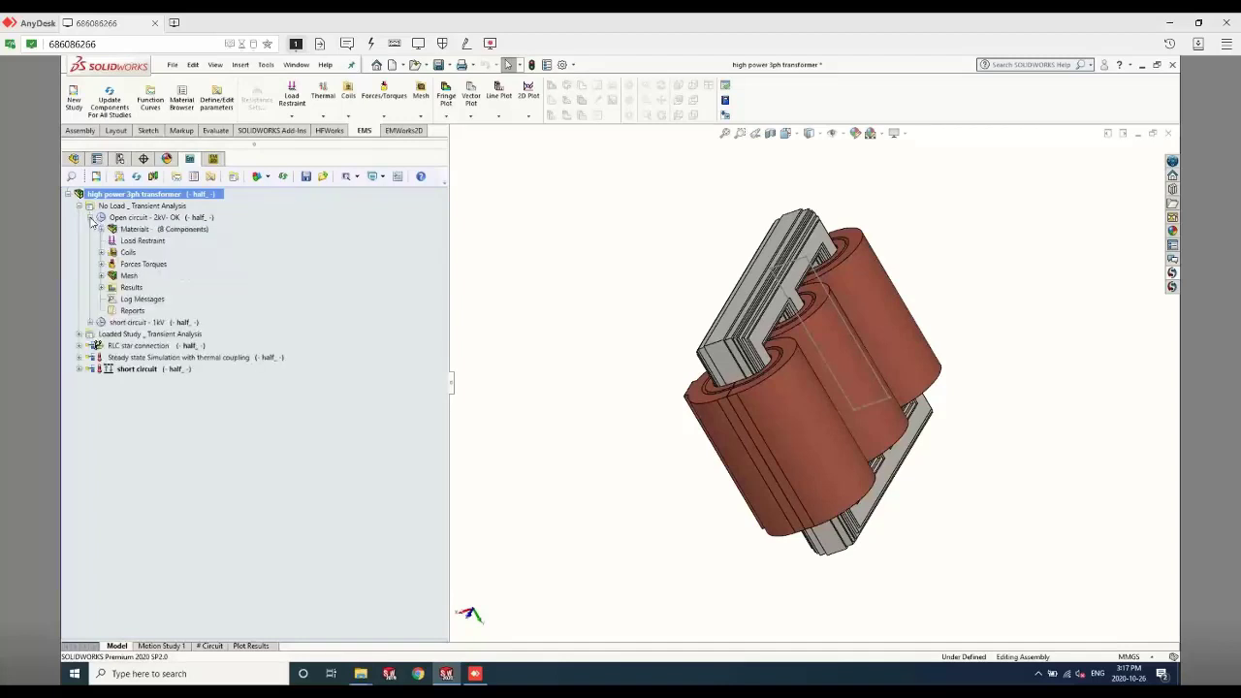
pyautogui.click(139, 279)
pyautogui.click(102, 231)
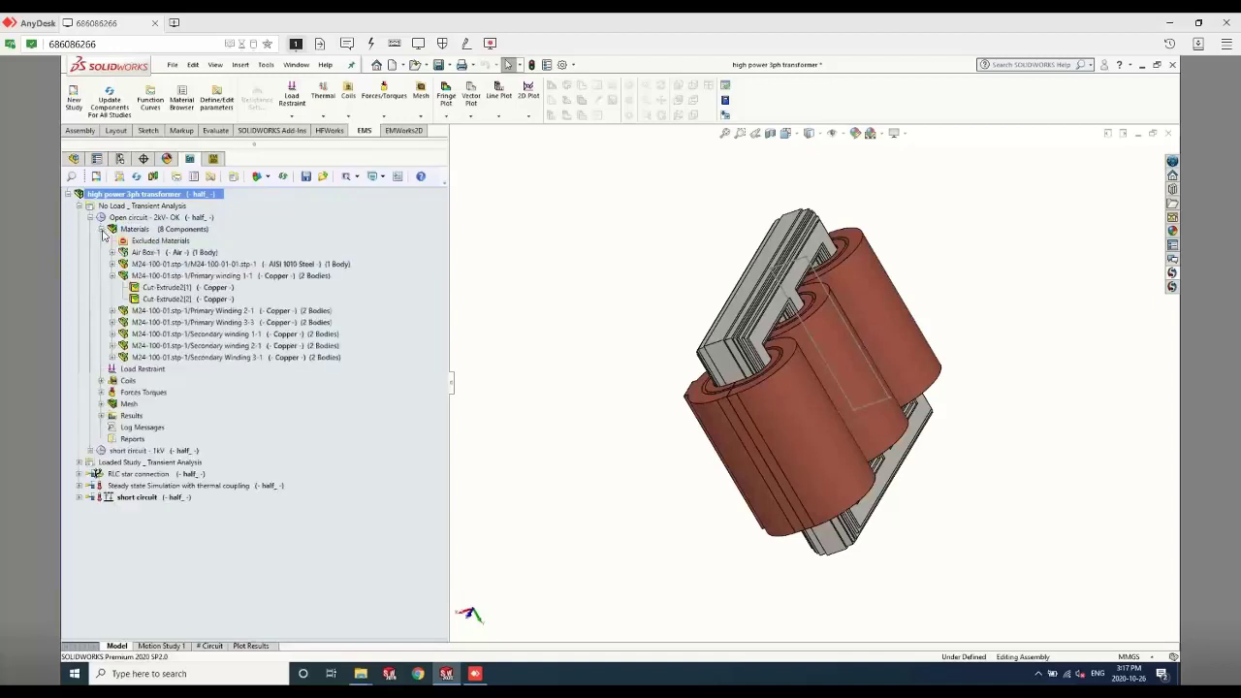
# Inspect the Air Box-1 and primary winding materials, then open Air Box-1's material library
pyautogui.click(112, 276)
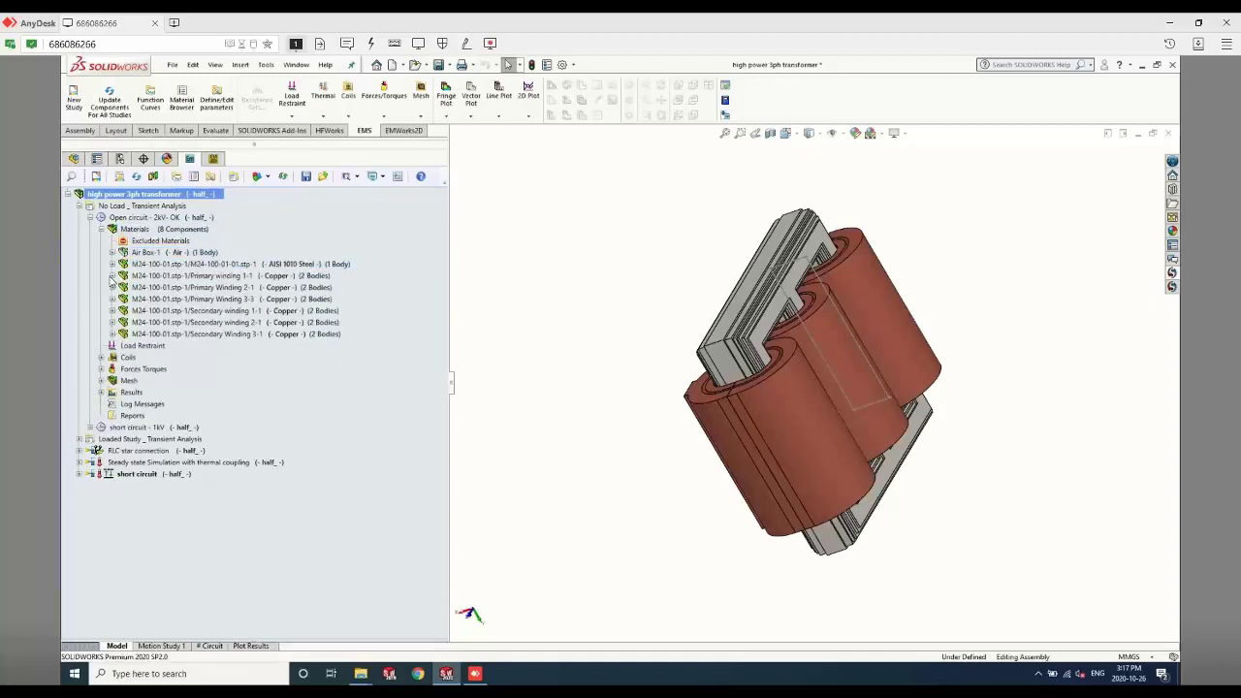
pyautogui.click(163, 252)
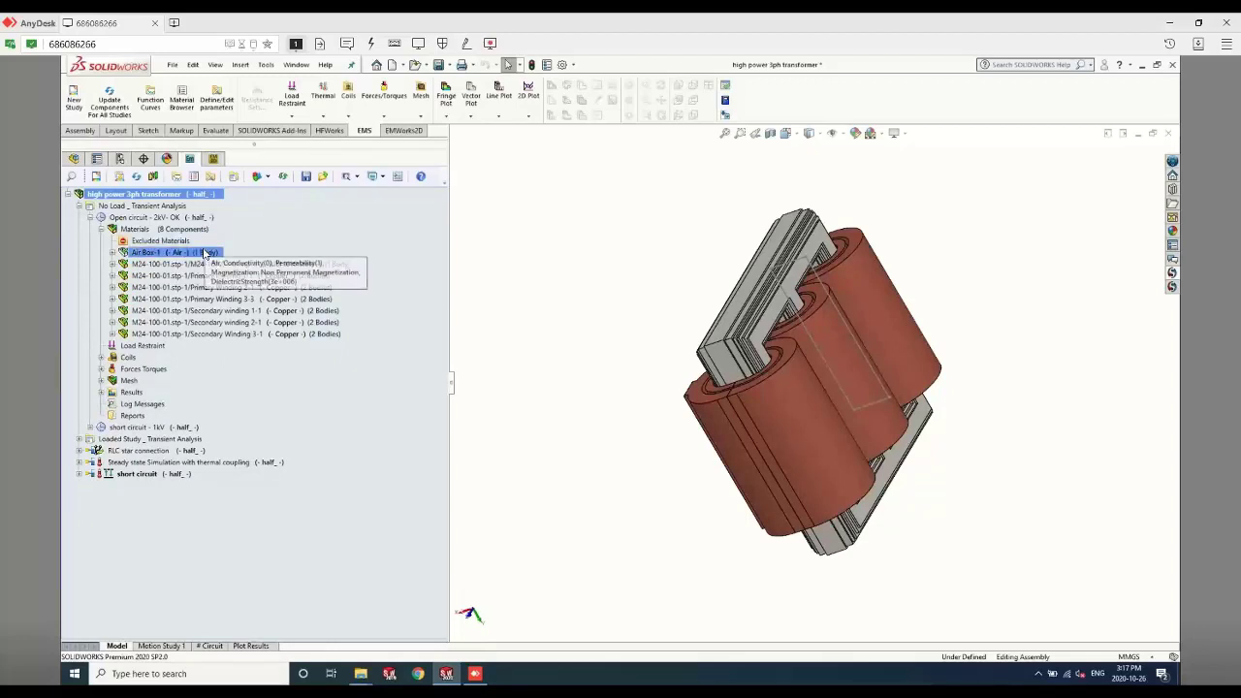
pyautogui.click(190, 288)
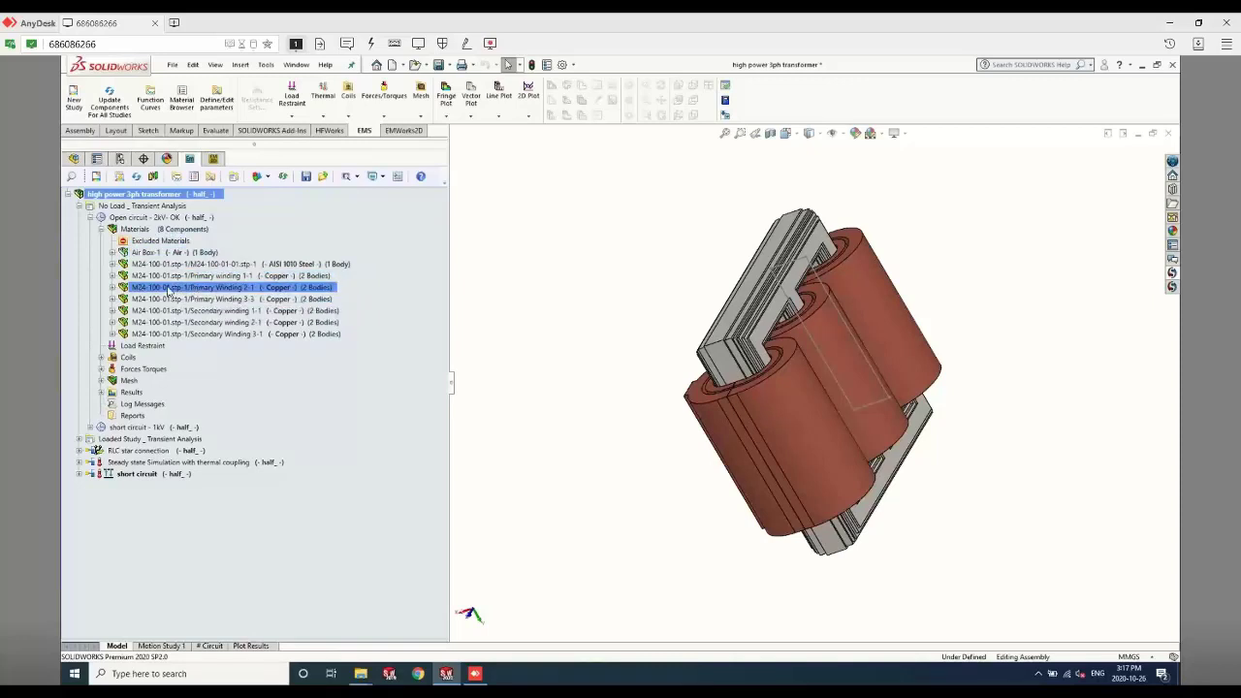
pyautogui.click(171, 299)
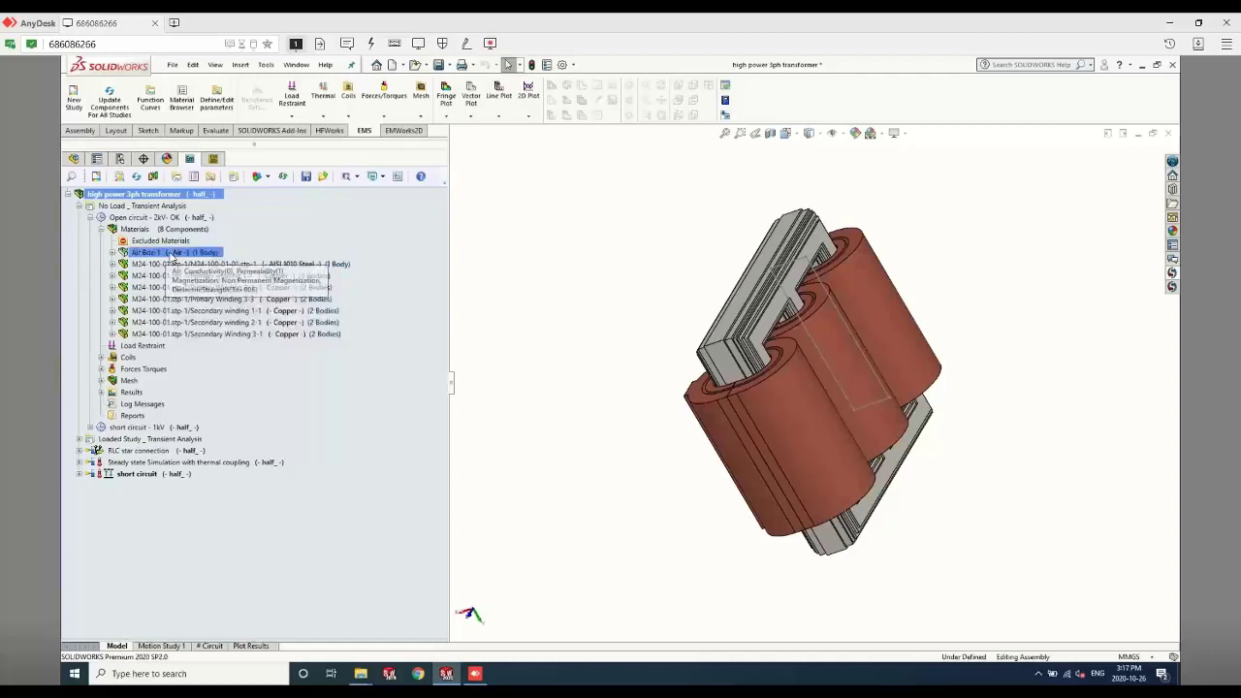
pyautogui.rightClick(159, 252)
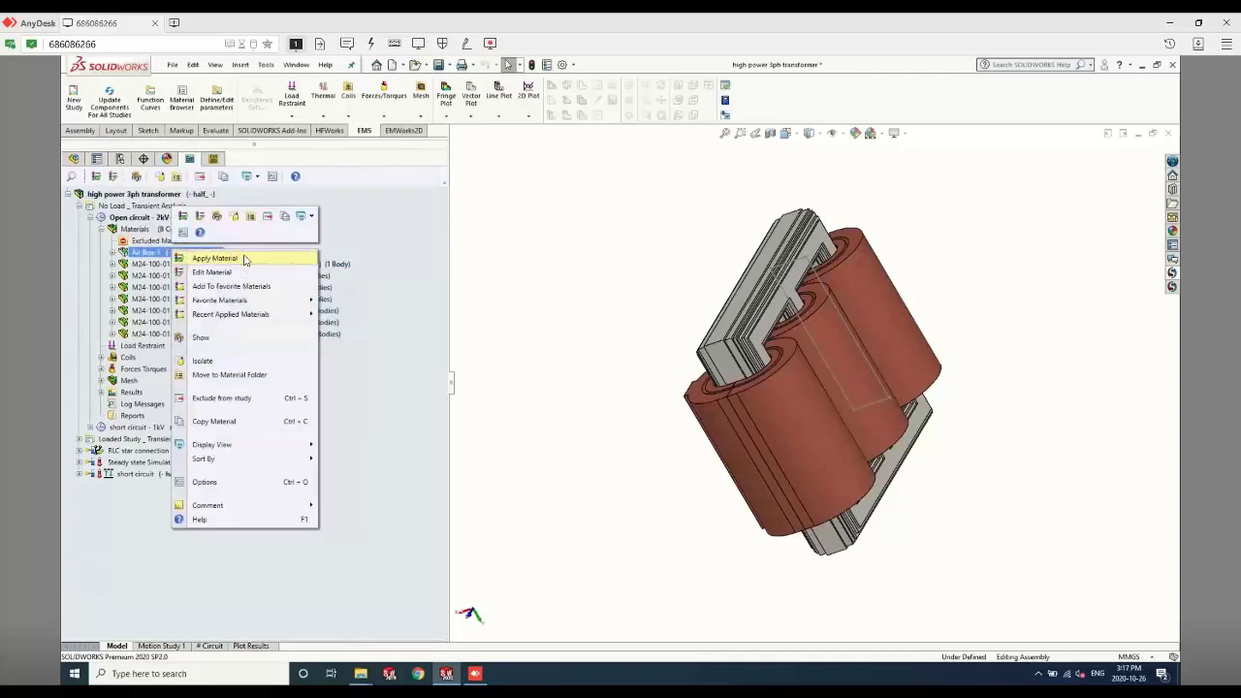
pyautogui.click(243, 258)
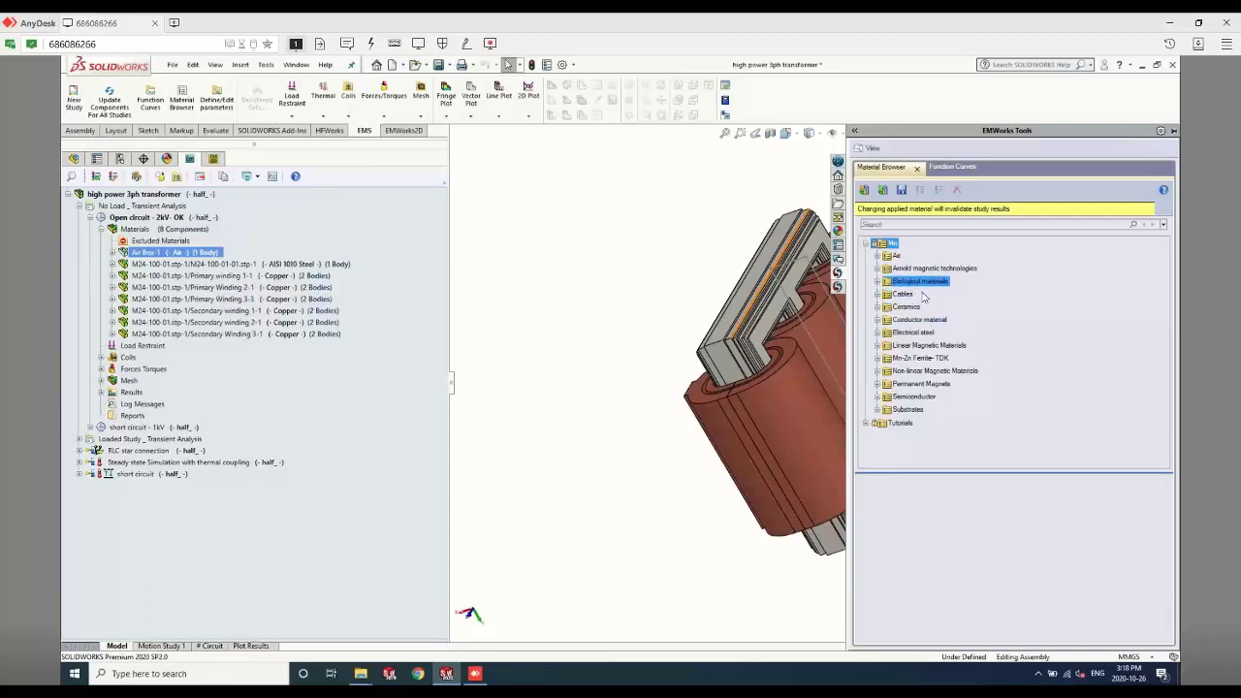
# Browse the Electrical steel folder, then close the material library leaving Air Box-1 as Air
pyautogui.click(878, 333)
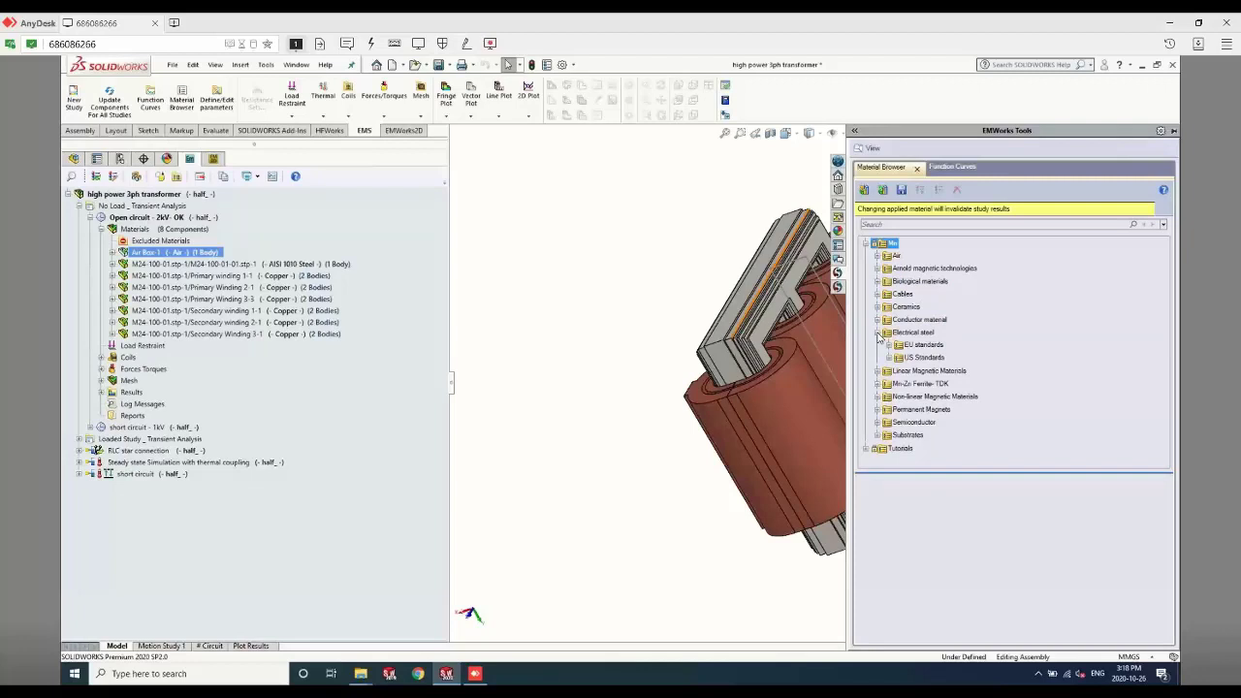
pyautogui.click(877, 333)
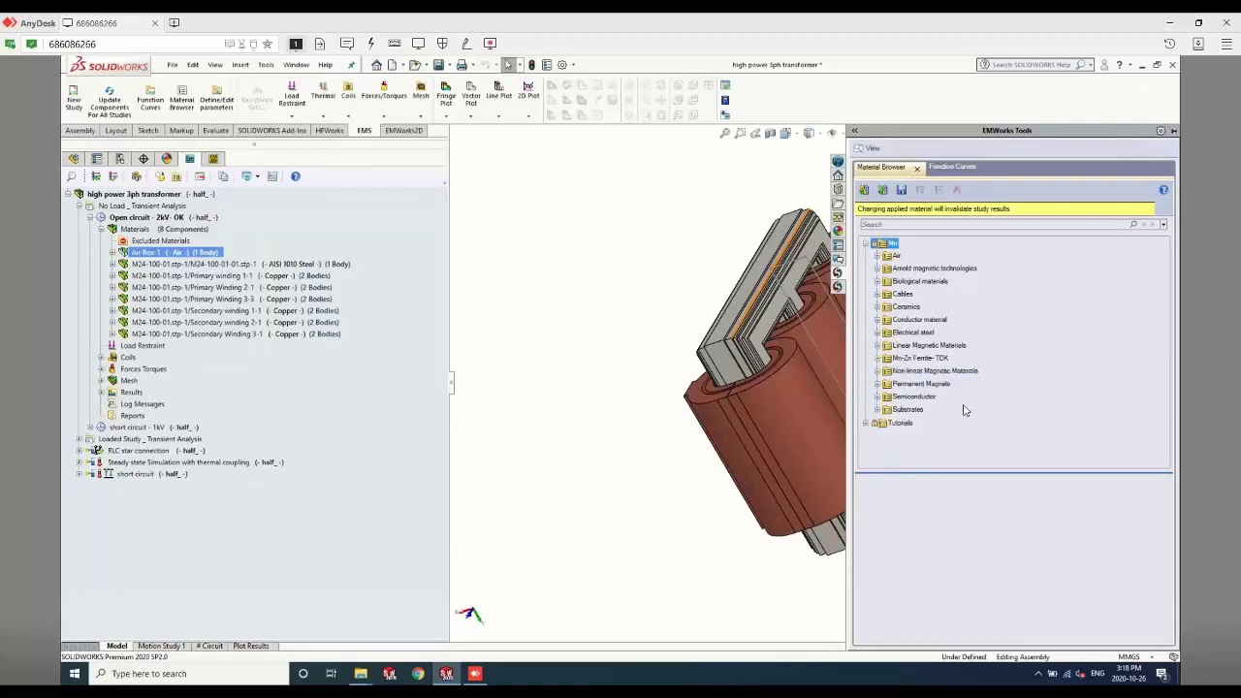
pyautogui.click(570, 274)
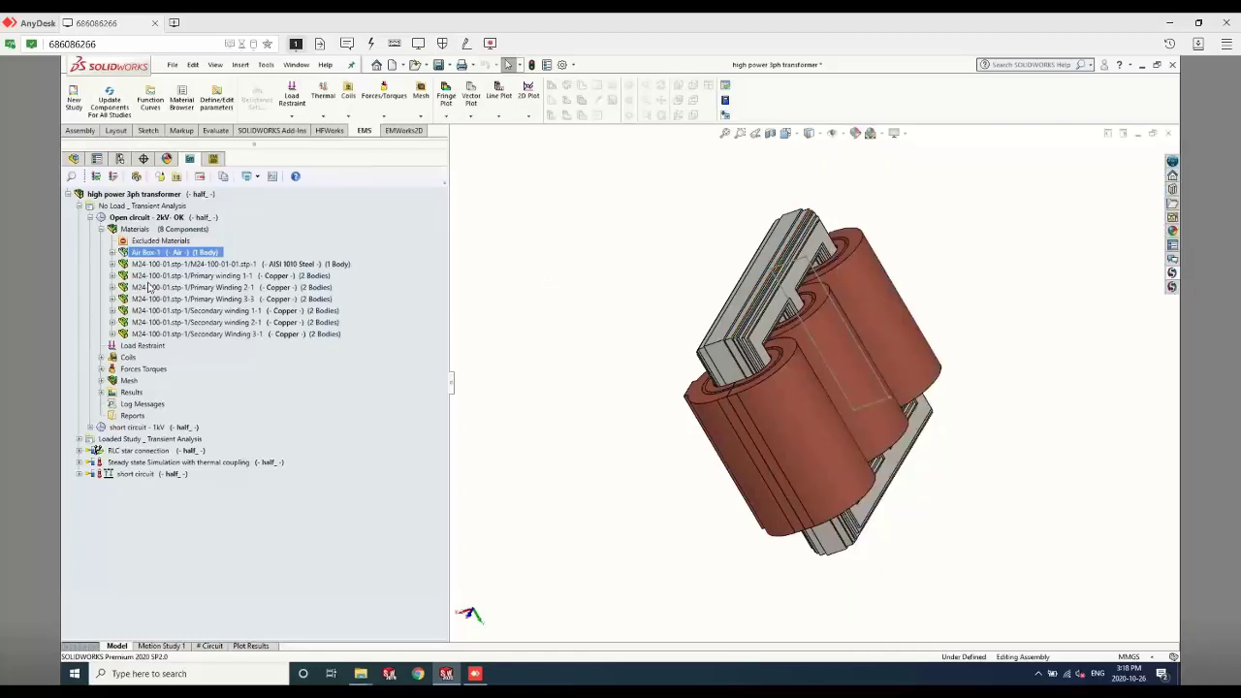
# Collapse Materials and expand Coils to show Wound Coil 1 through 6, selecting Wound Coil - 6
pyautogui.click(101, 229)
pyautogui.click(101, 252)
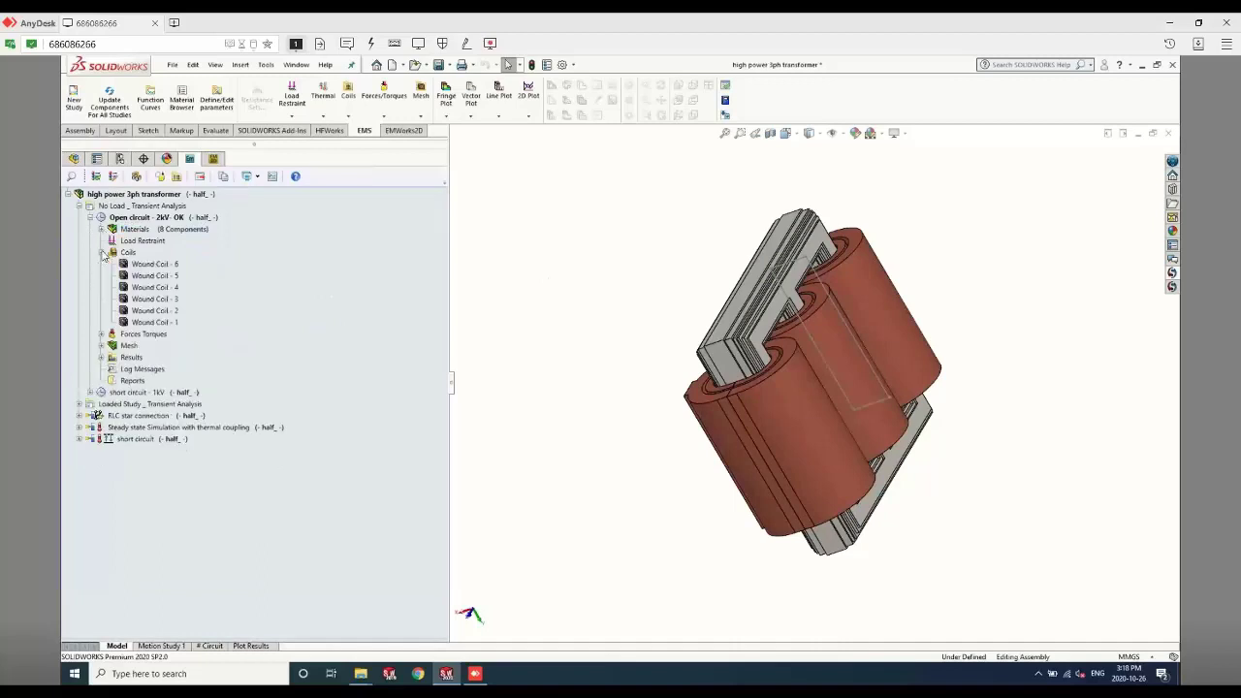
pyautogui.click(166, 263)
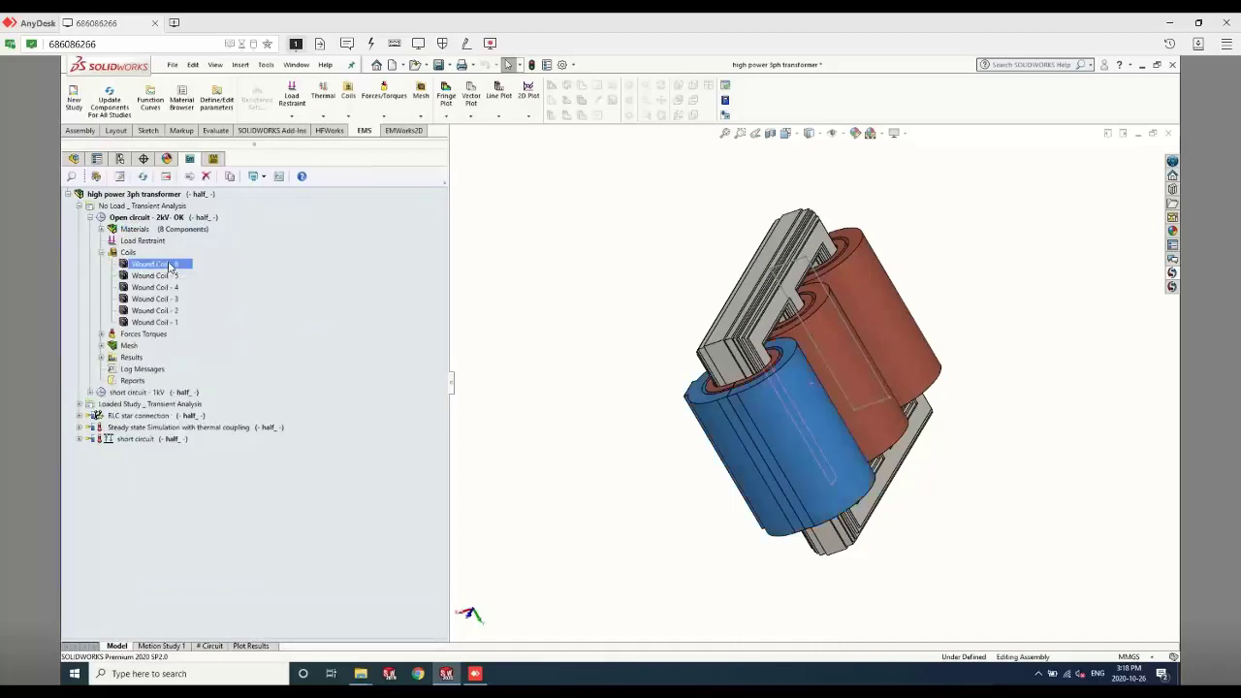
pyautogui.rightClick(170, 266)
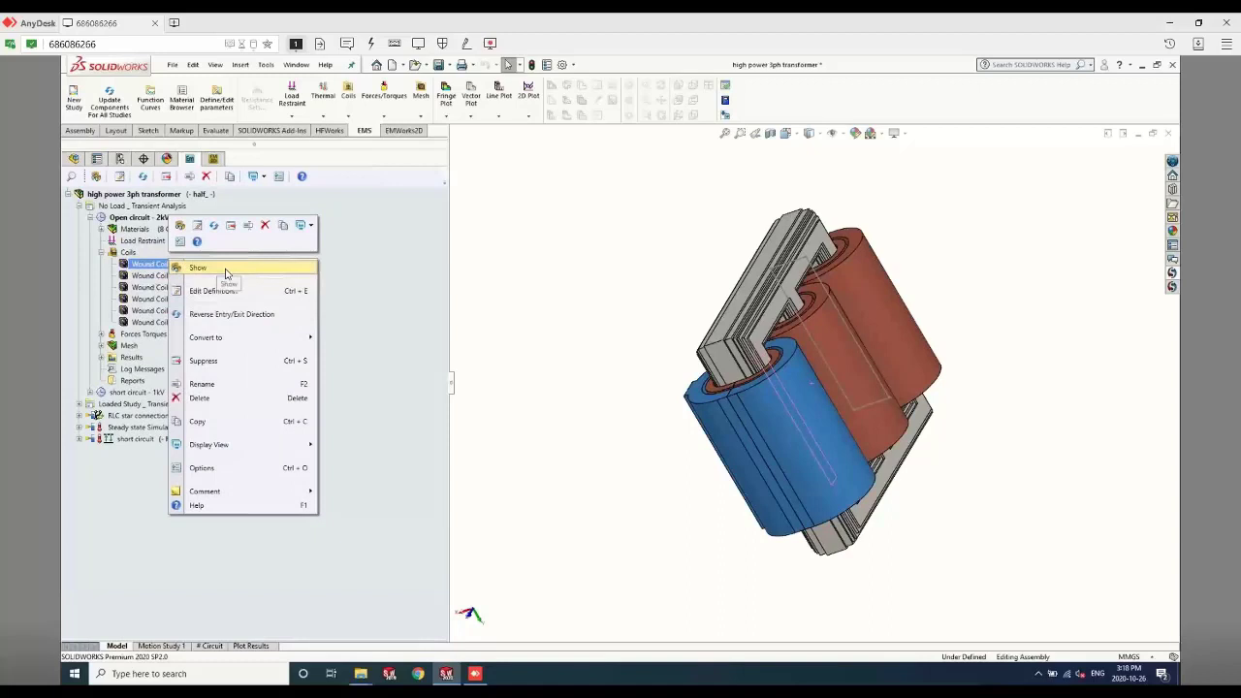
# Begin a new voltage-driven wound coil, check its DC voltage source, then discard it
pyautogui.rightClick(128, 252)
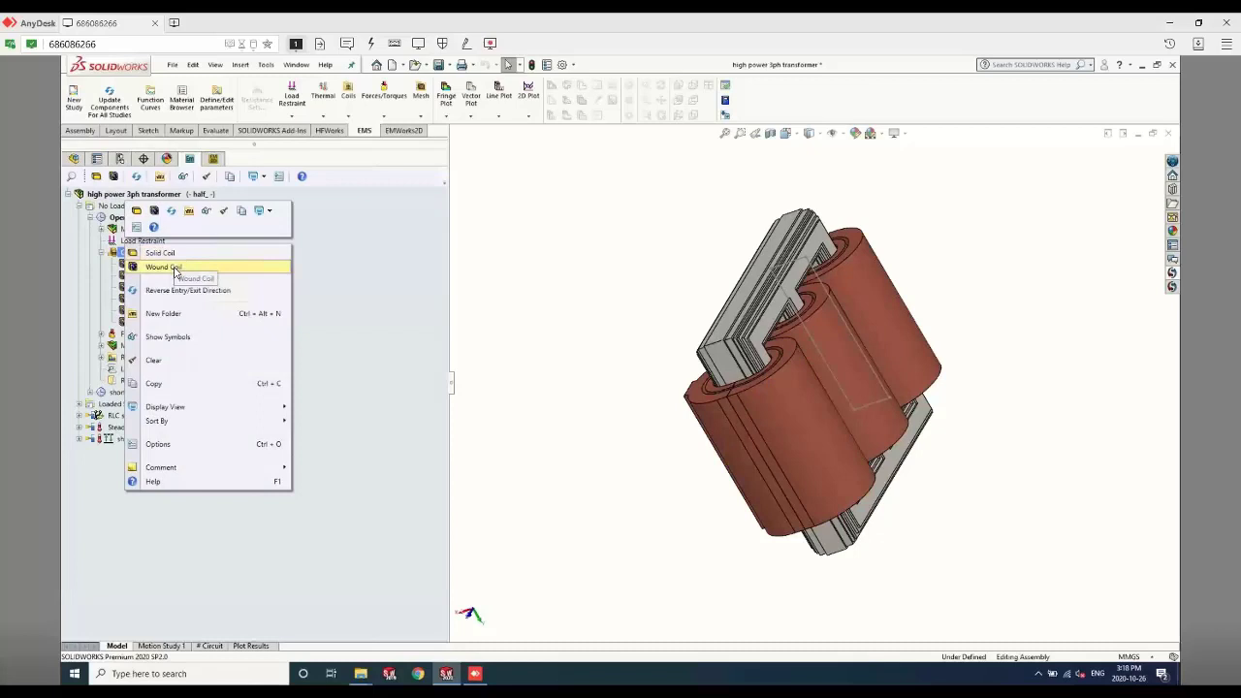
pyautogui.click(178, 274)
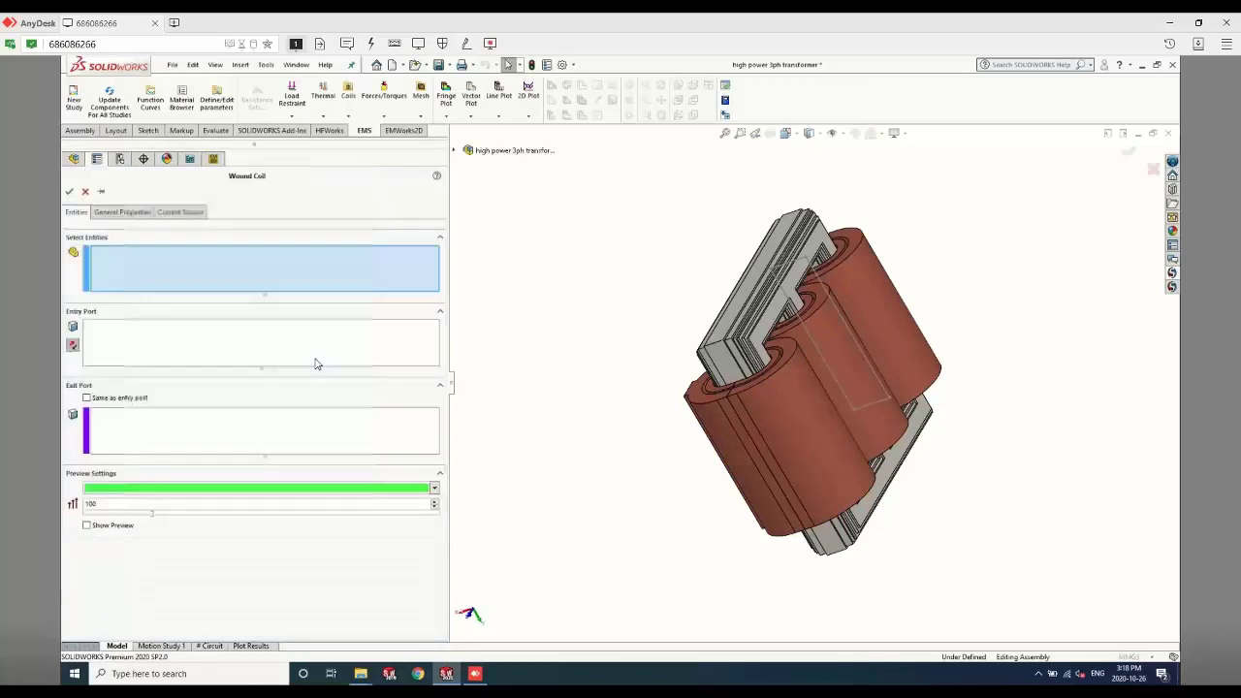
pyautogui.click(127, 212)
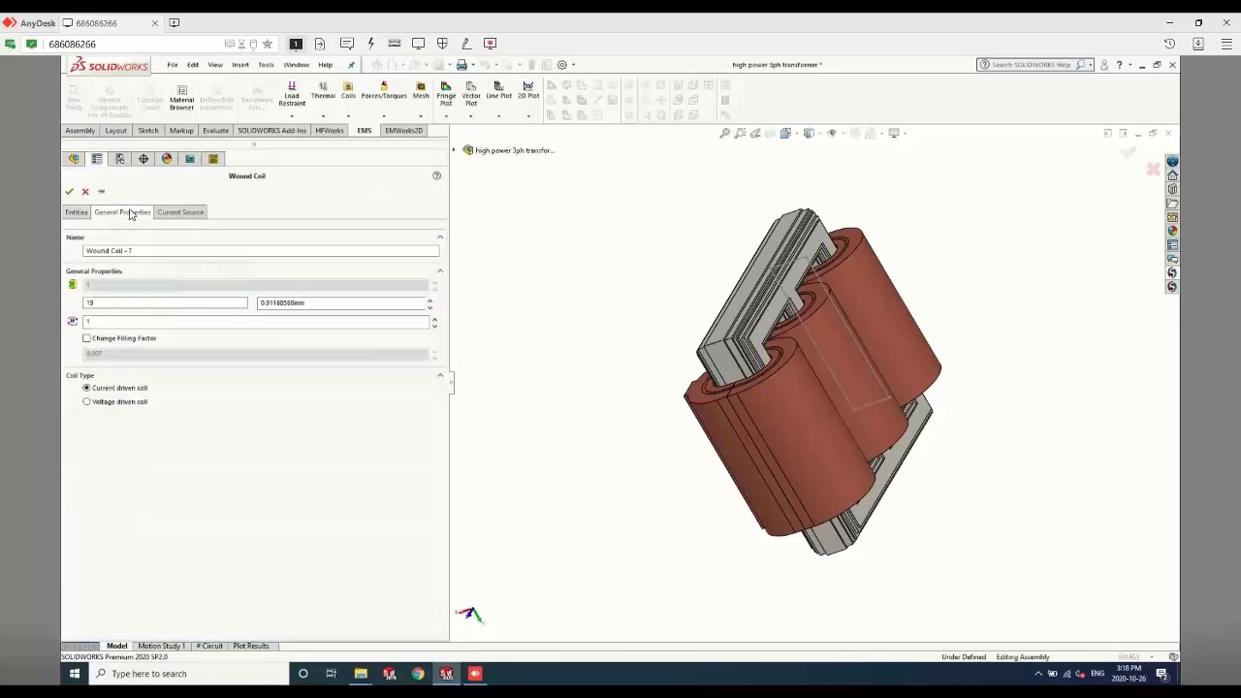
pyautogui.click(95, 321)
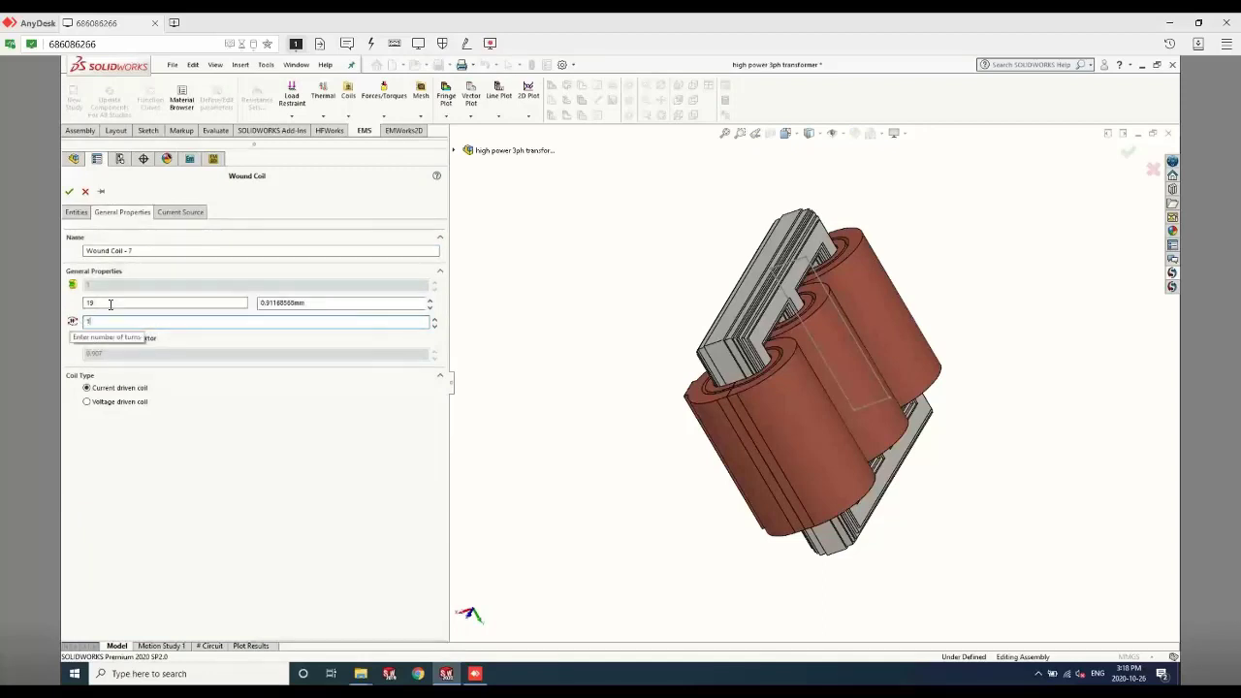
pyautogui.click(108, 403)
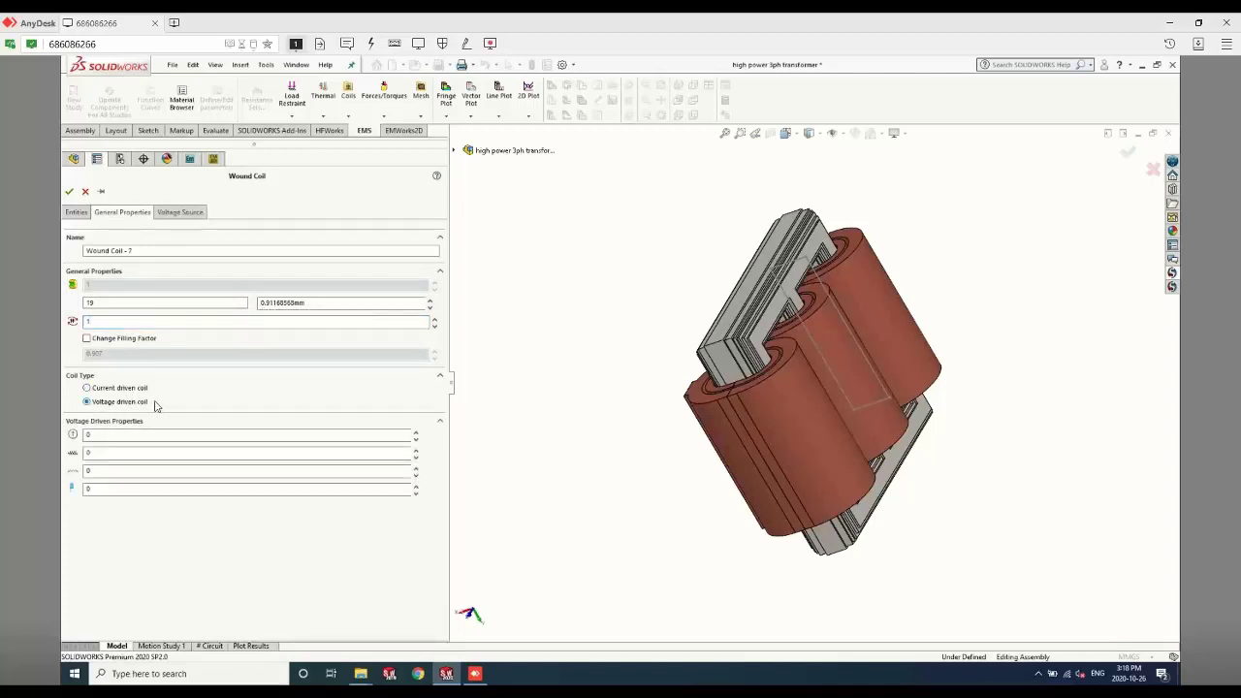
pyautogui.click(180, 212)
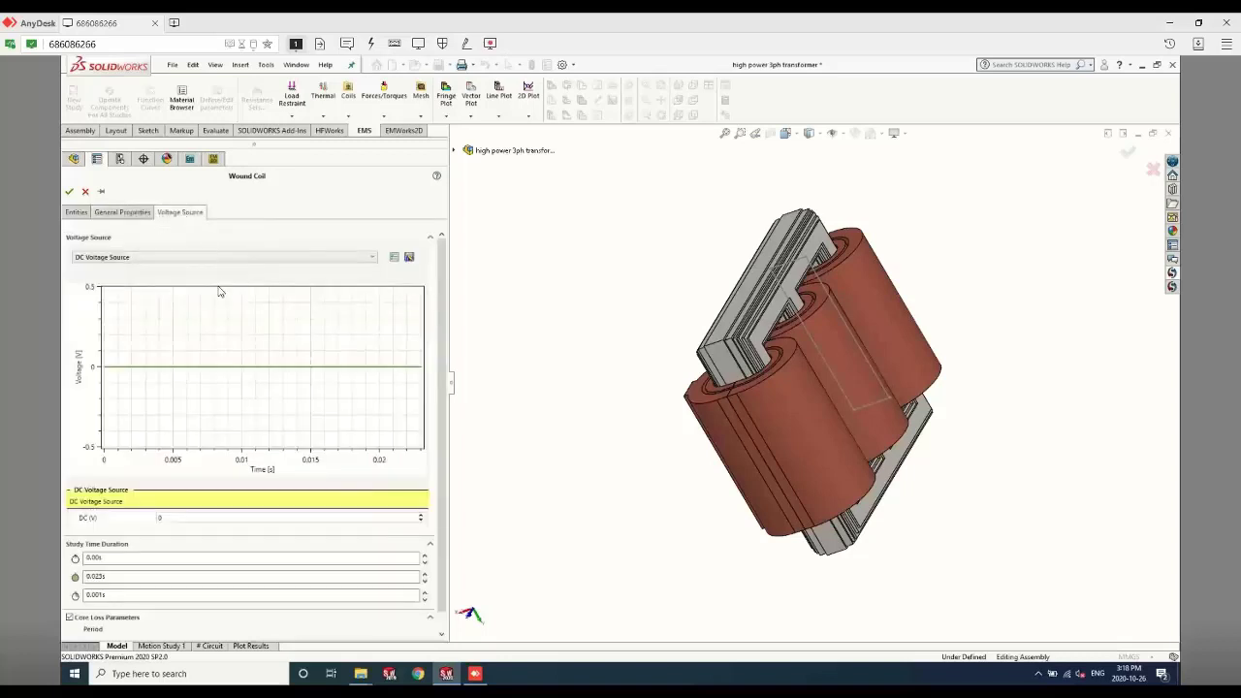
pyautogui.click(200, 258)
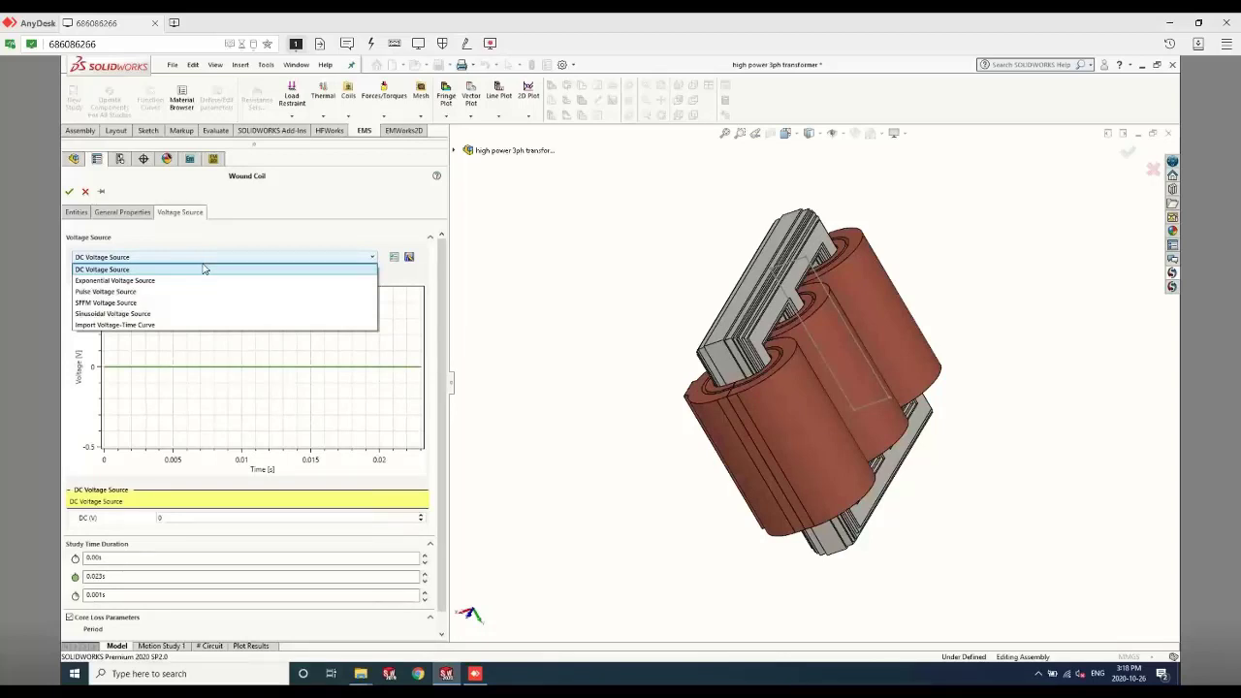
pyautogui.click(205, 269)
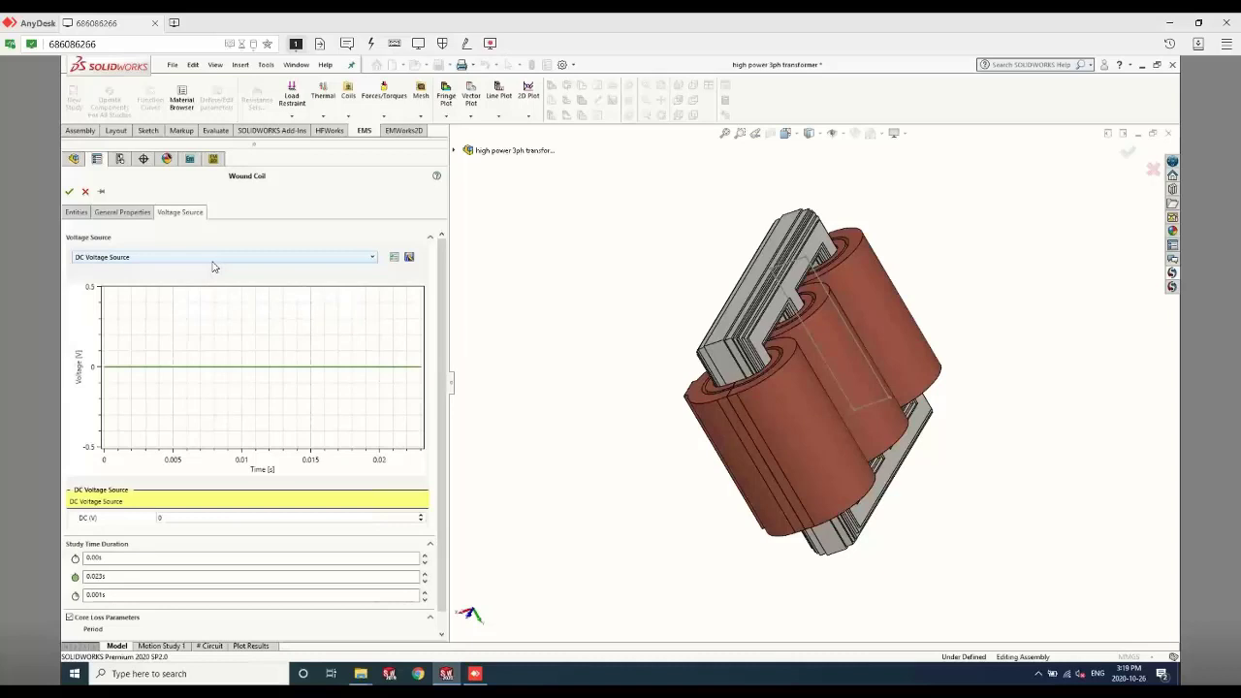
pyautogui.click(84, 193)
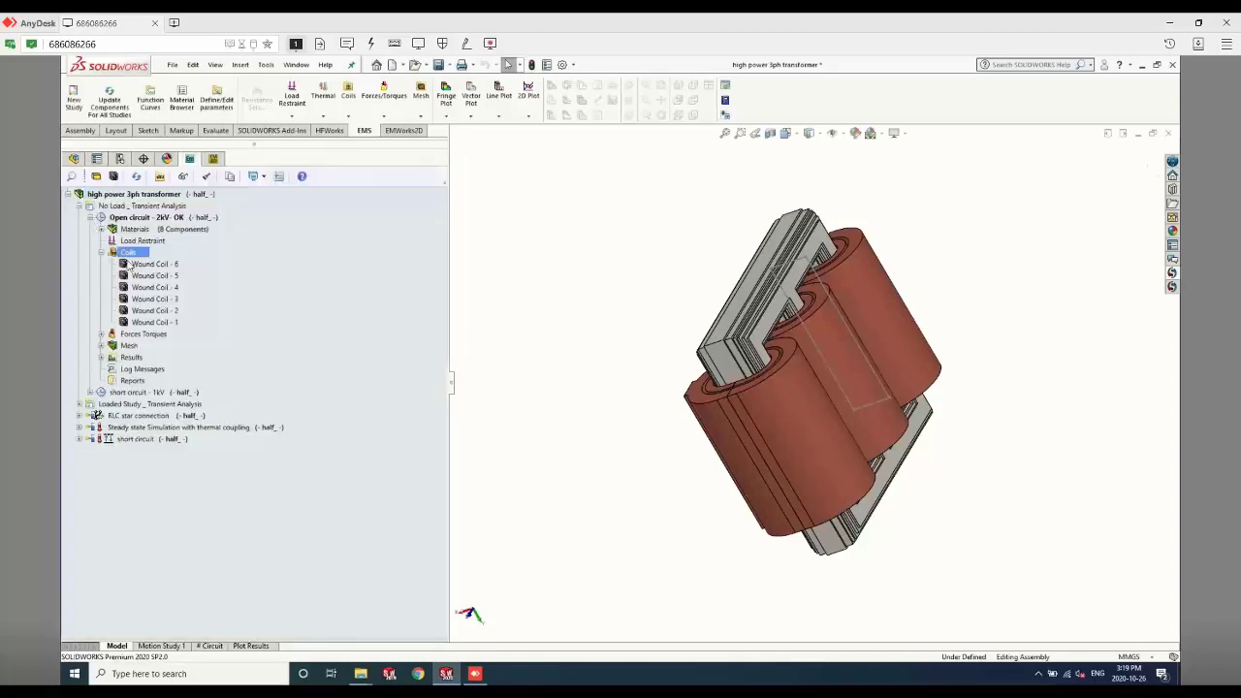
# Collapse the coils list and inspect Lorentz Force - 1 under Forces Torques
pyautogui.click(101, 253)
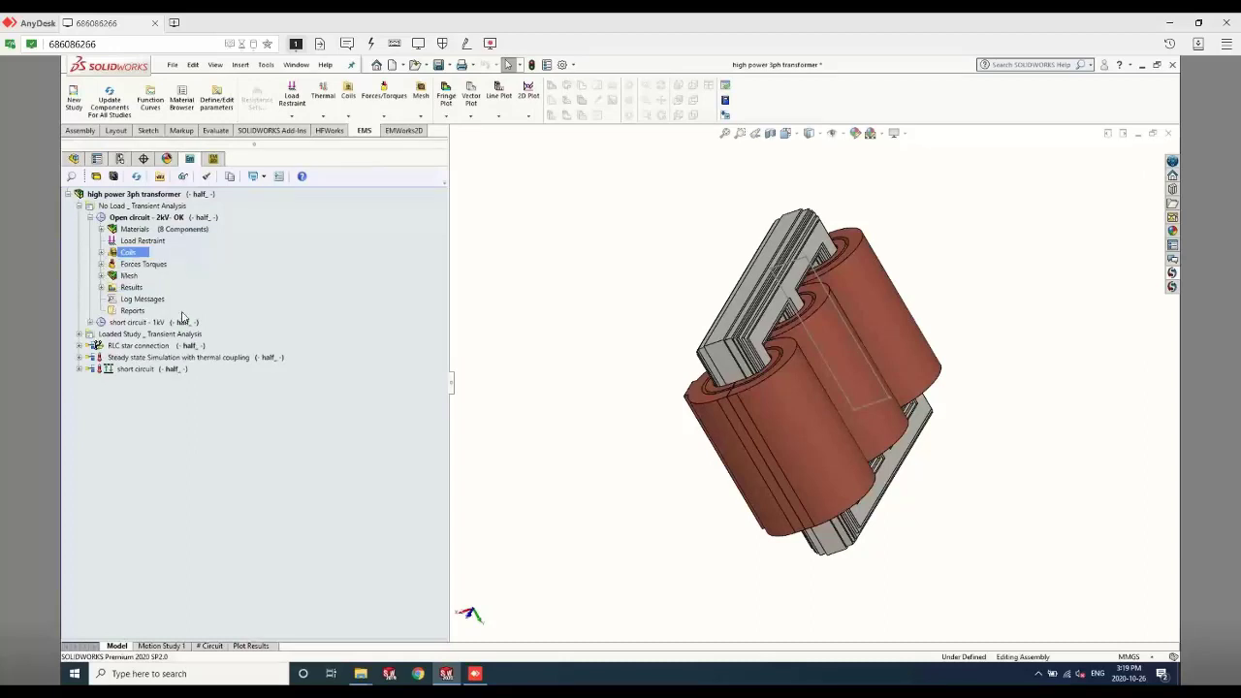
pyautogui.click(101, 264)
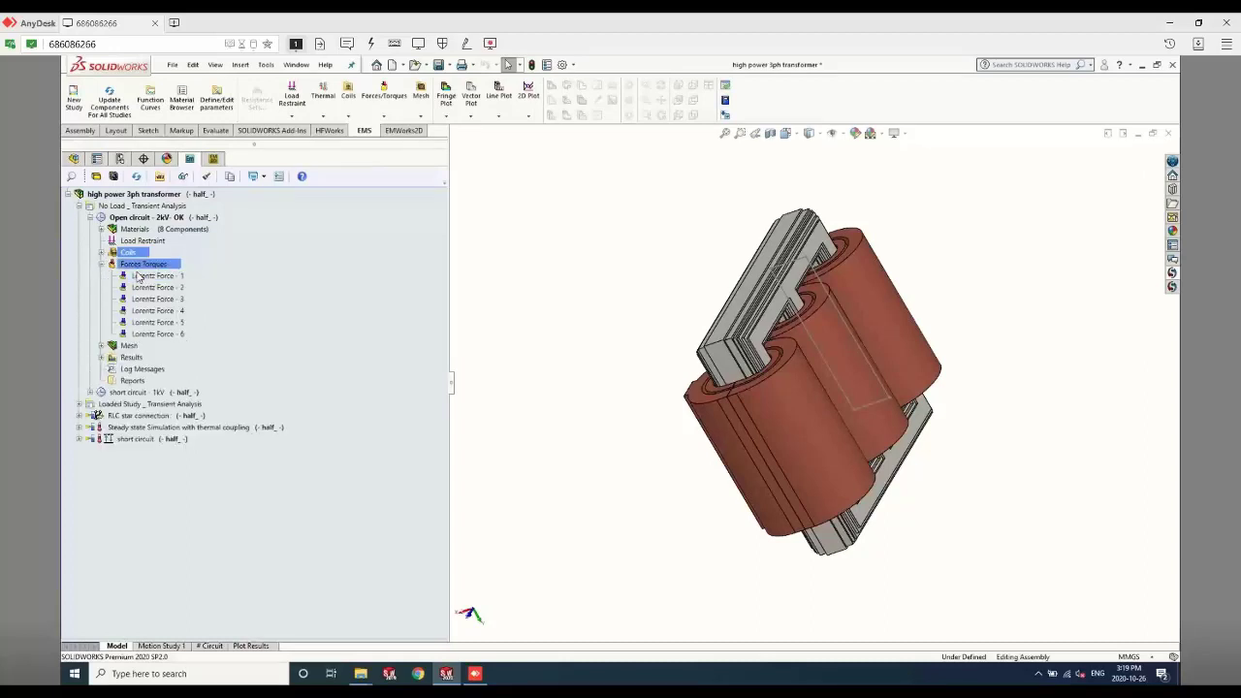
pyautogui.click(141, 276)
pyautogui.rightClick(141, 276)
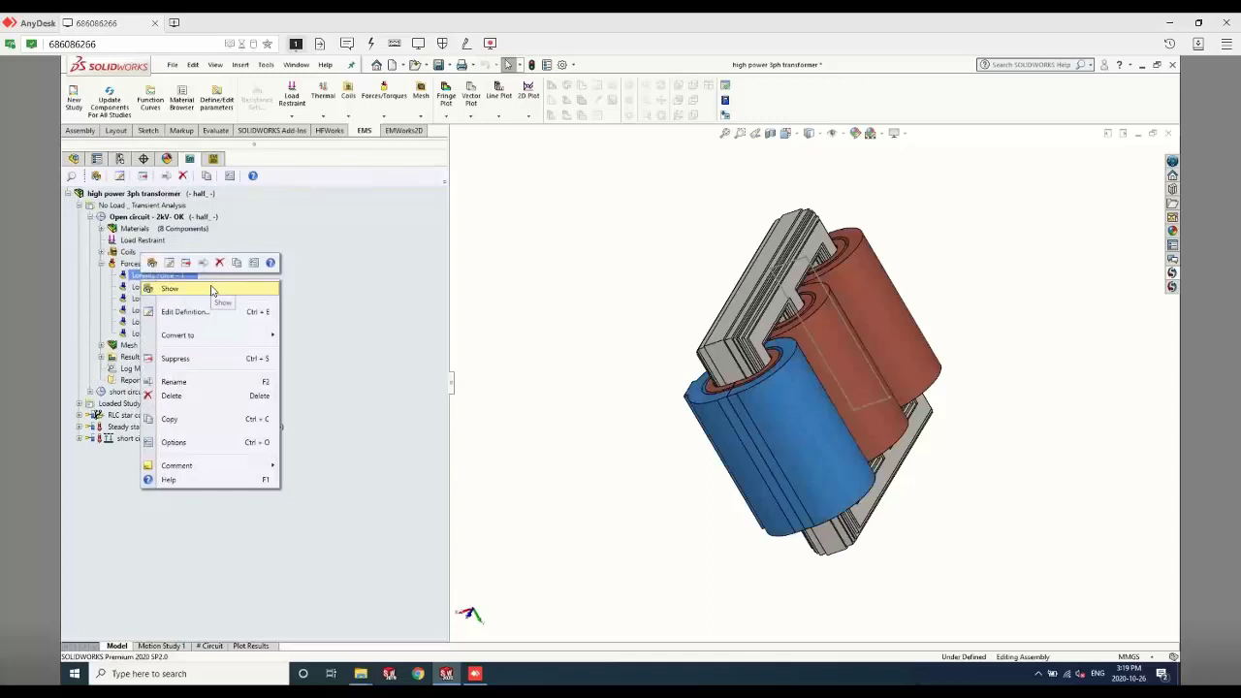
pyautogui.click(397, 372)
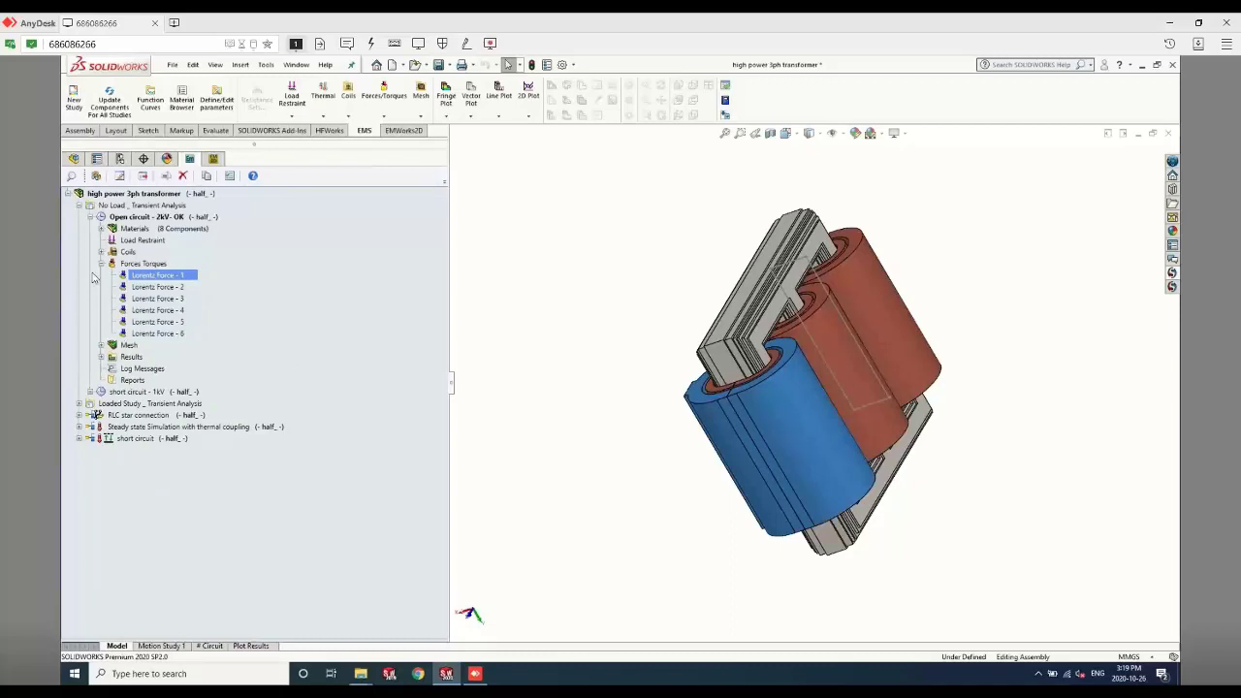
pyautogui.click(101, 264)
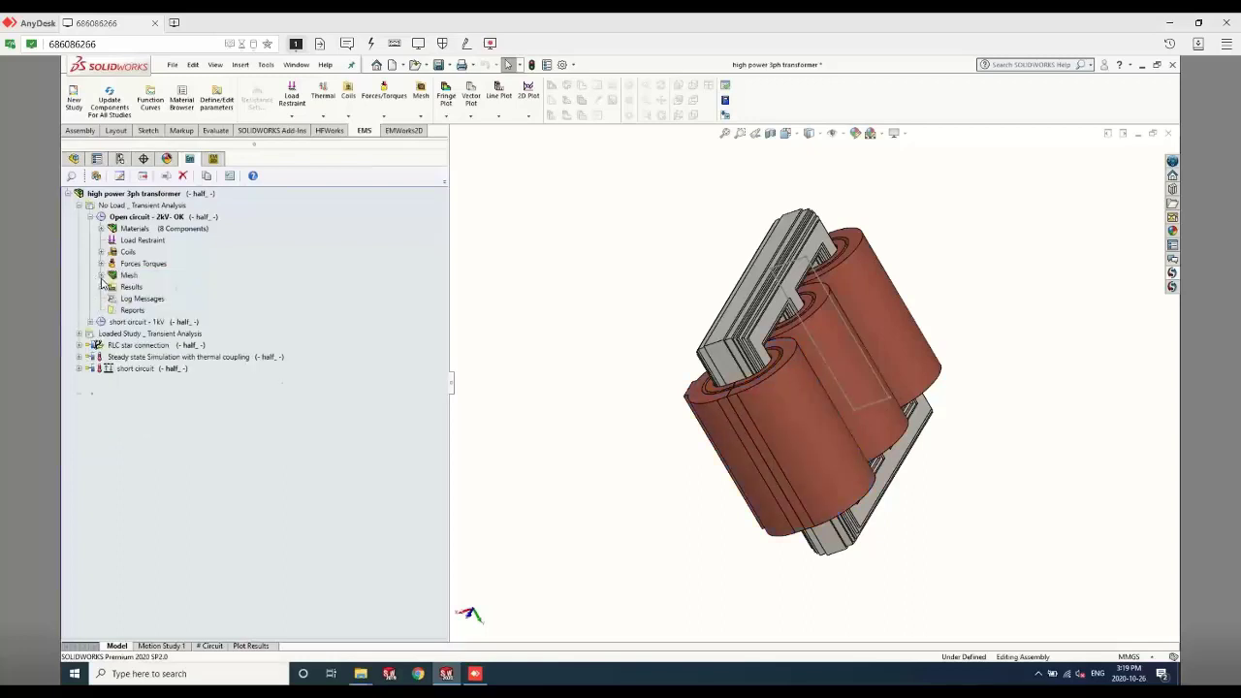
# Review the Mesh folder's plotting and controls entries, then expand the Results folder
pyautogui.click(101, 276)
pyautogui.click(127, 295)
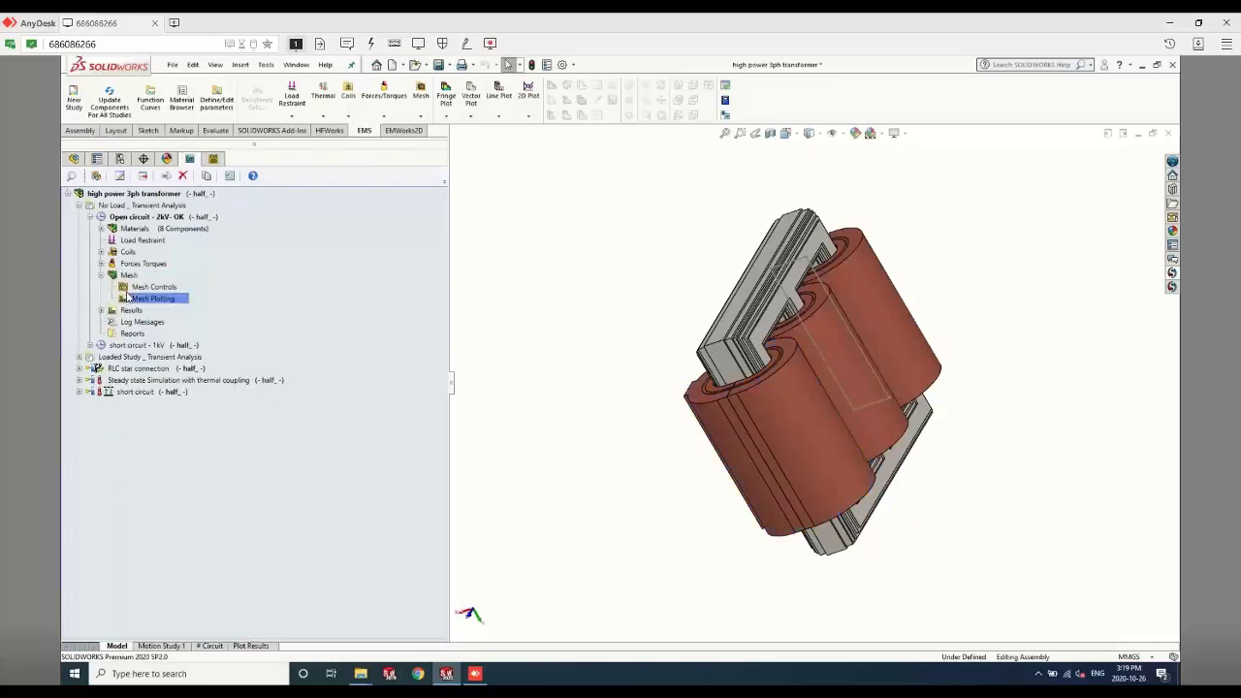
pyautogui.click(147, 287)
pyautogui.click(166, 263)
pyautogui.click(100, 276)
pyautogui.click(101, 287)
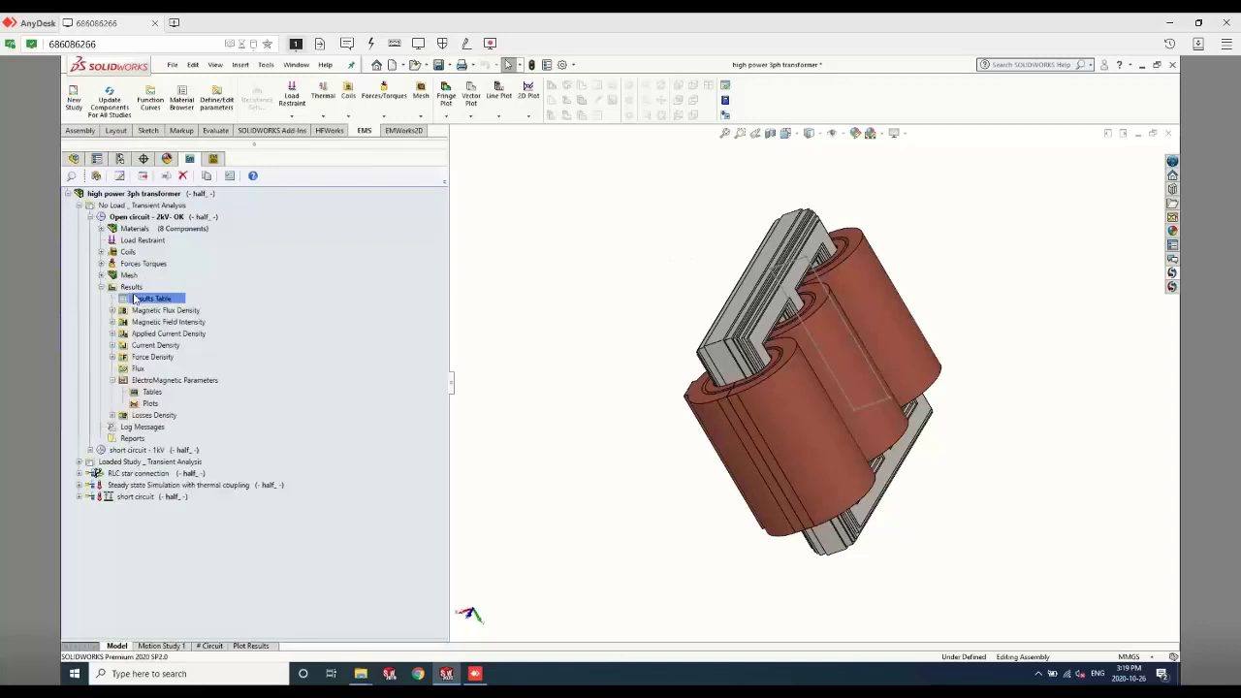
# Open the Open circuit results table and plot the three coils' input voltages
pyautogui.doubleClick(135, 299)
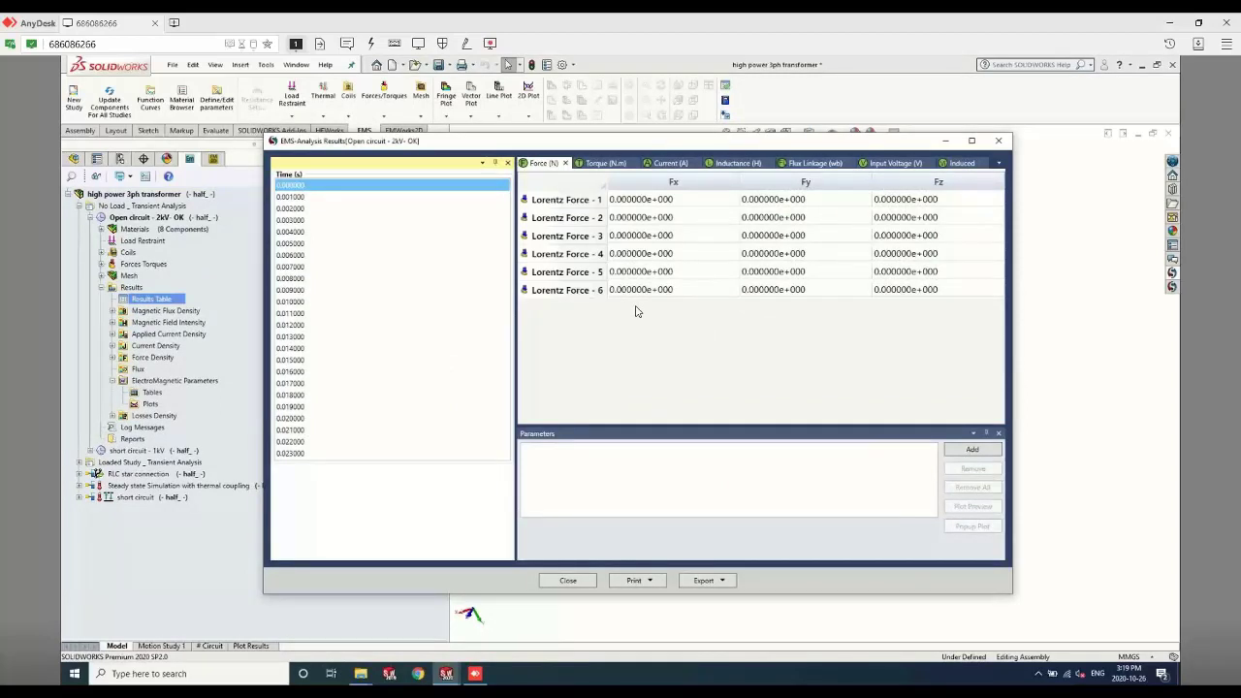
pyautogui.click(877, 163)
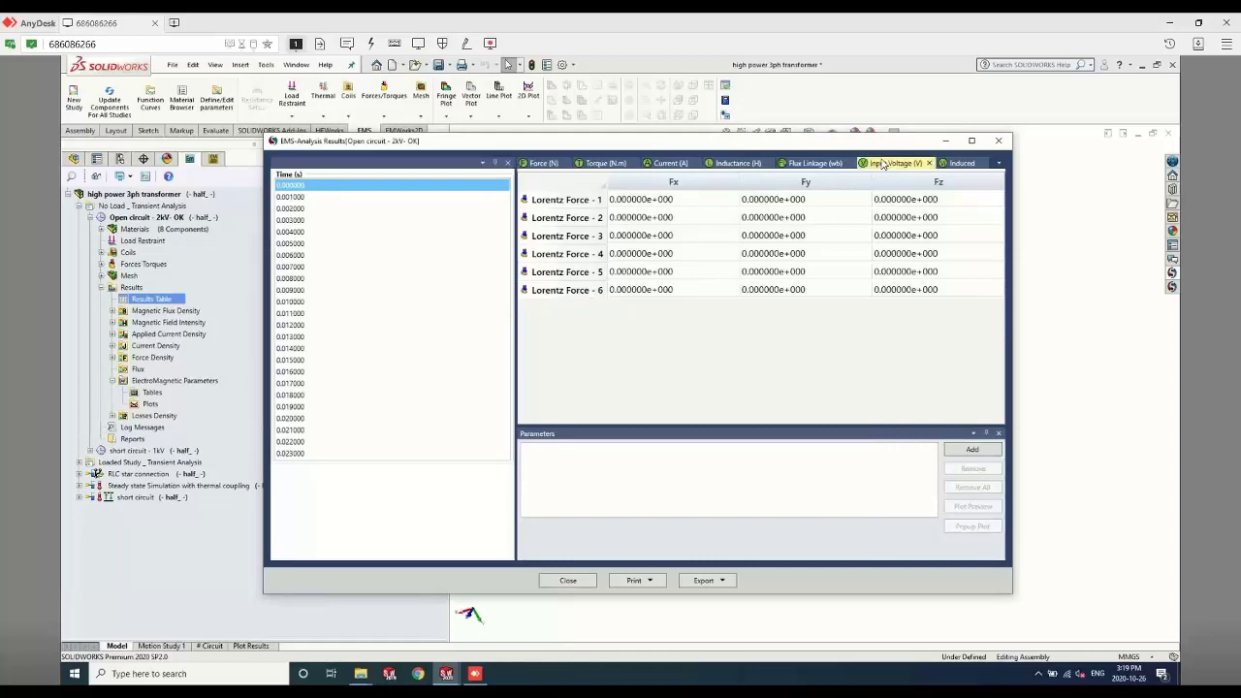
pyautogui.click(669, 202)
pyautogui.keyDown('shift'); pyautogui.click(657, 237); pyautogui.keyUp('shift')
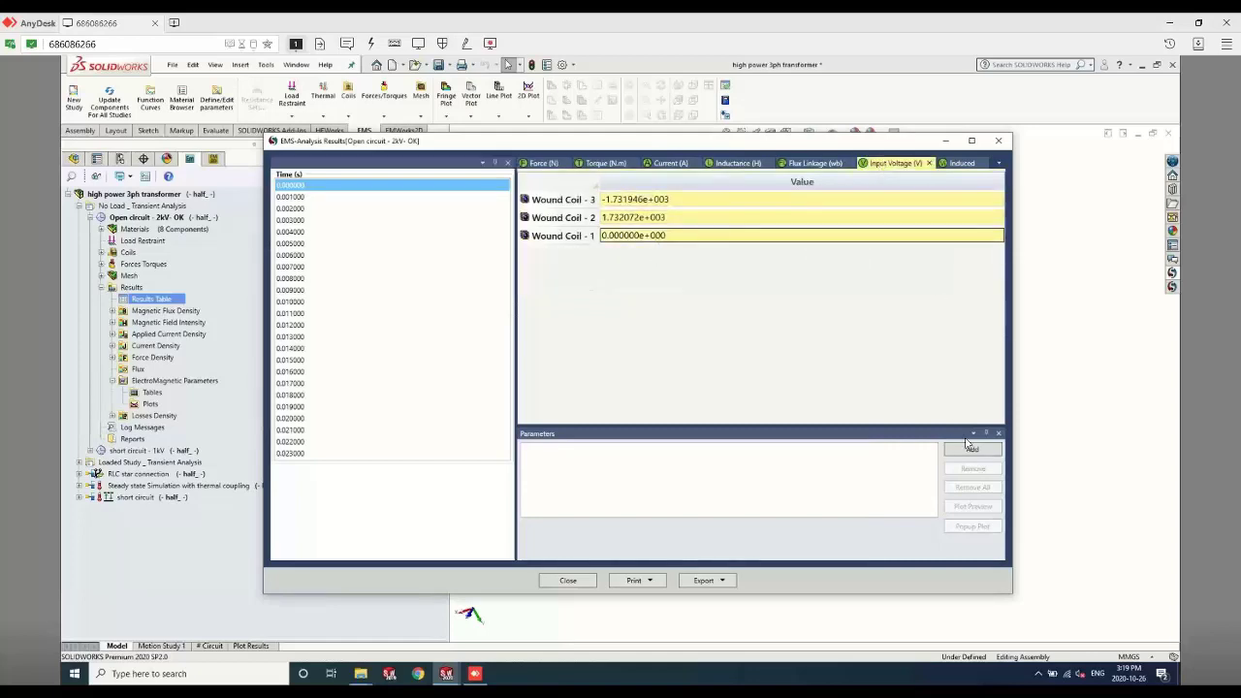
pyautogui.click(972, 450)
pyautogui.click(973, 528)
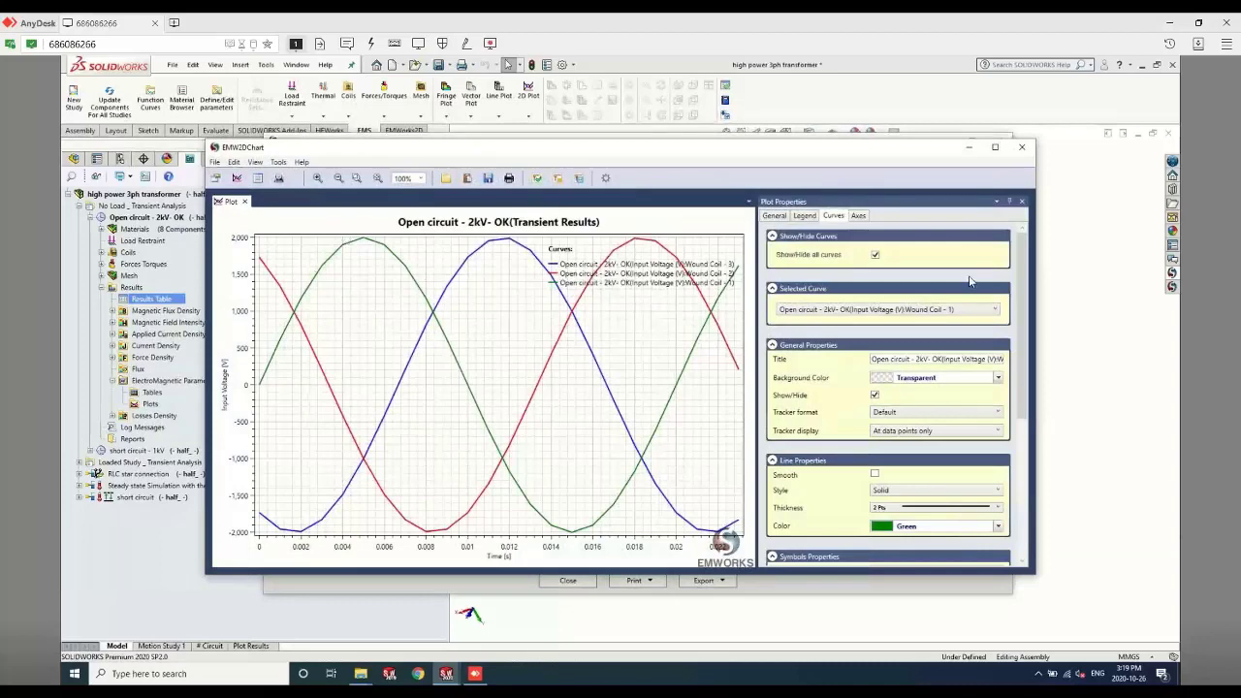
pyautogui.click(1021, 147)
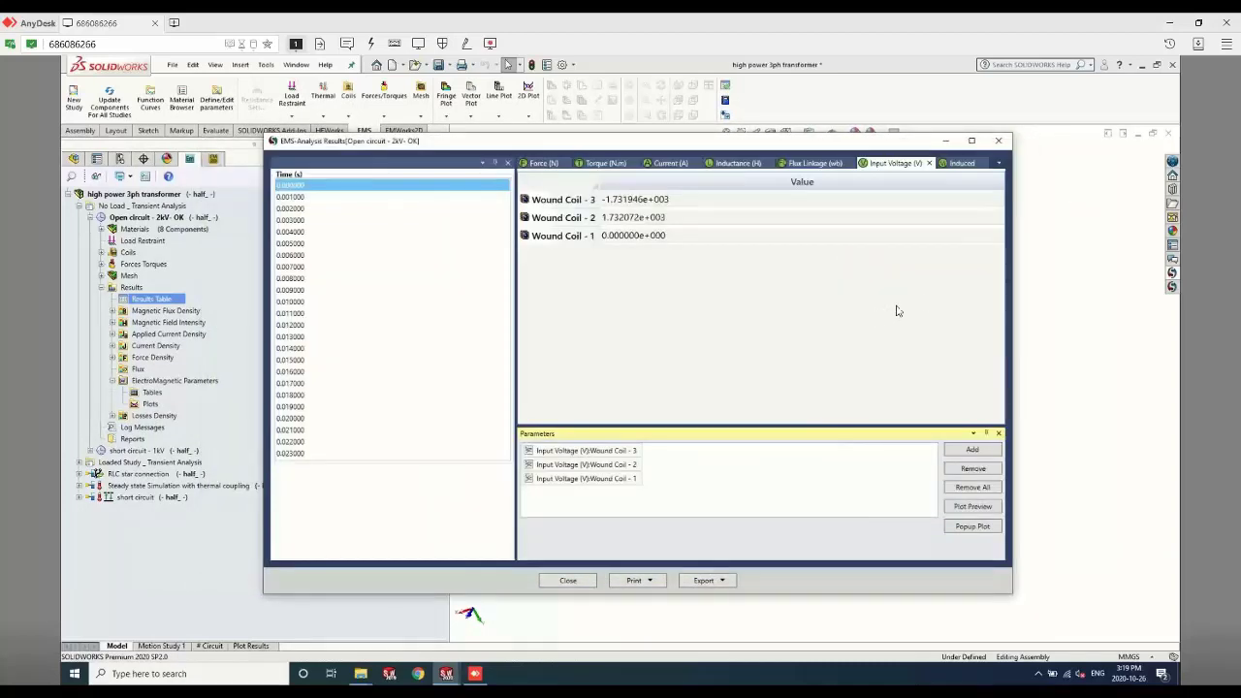
# Plot the induced voltages of Wound Coils 6, 5 and 4 in a popup chart
pyautogui.click(960, 163)
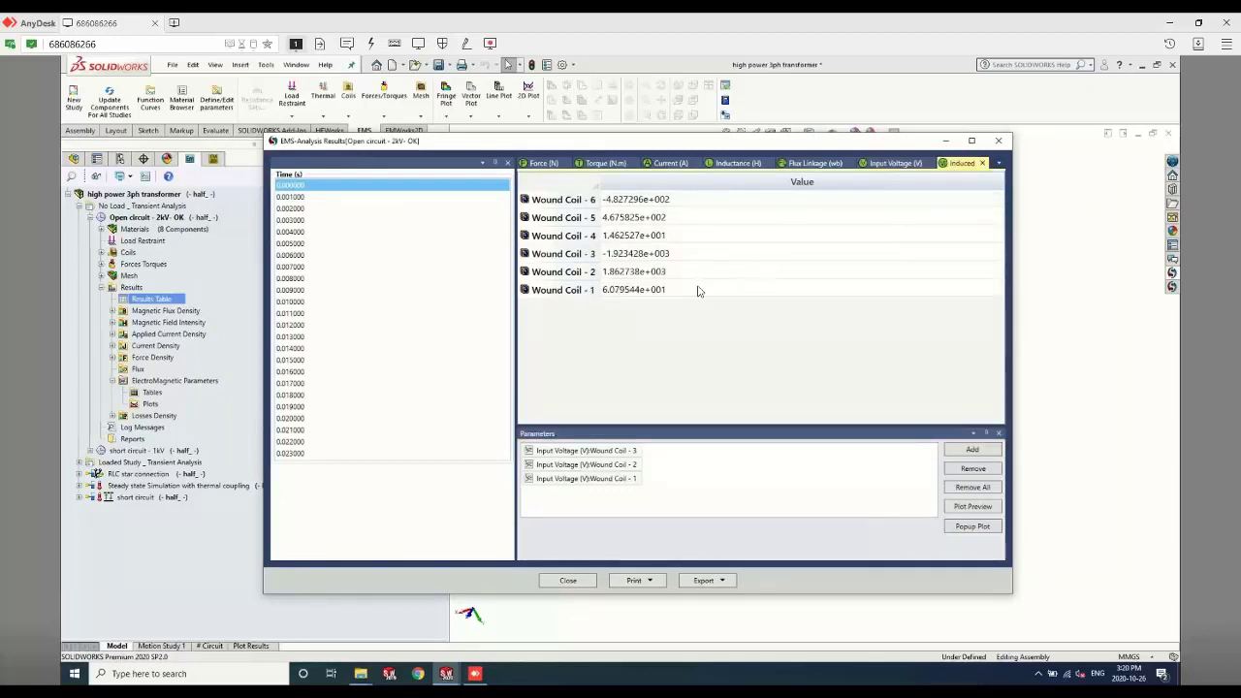
pyautogui.moveTo(679, 202); pyautogui.dragTo(671, 234)
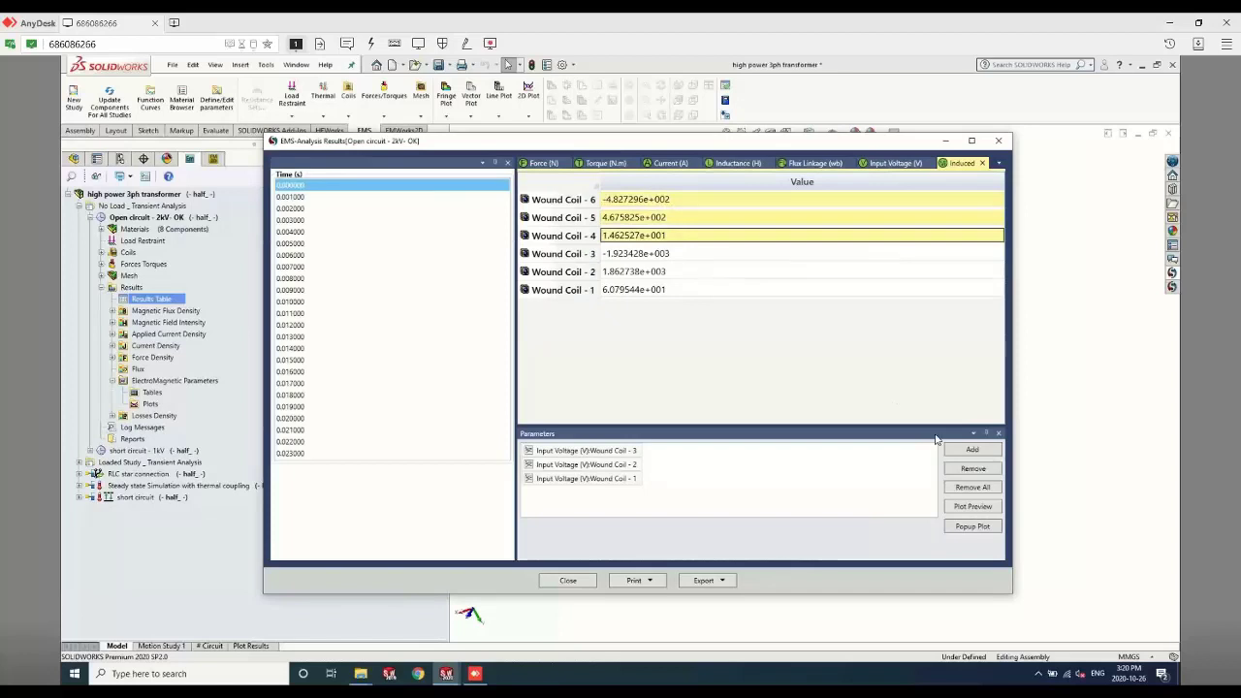
pyautogui.click(989, 450)
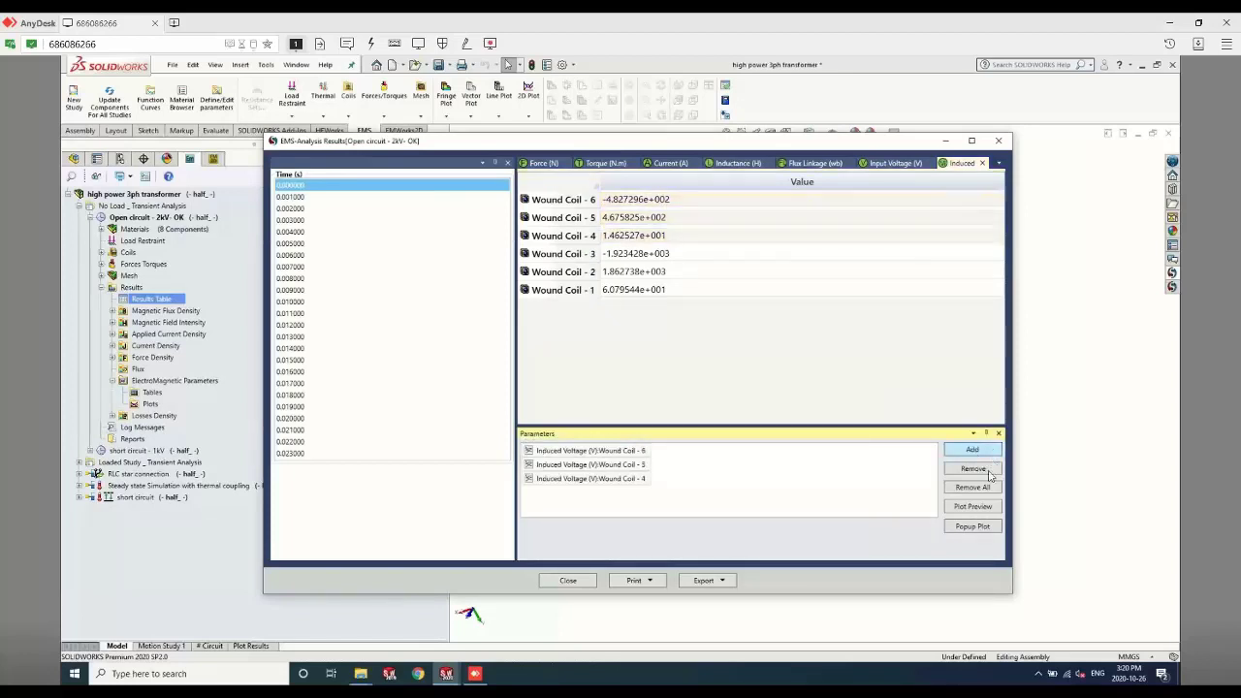
pyautogui.click(979, 529)
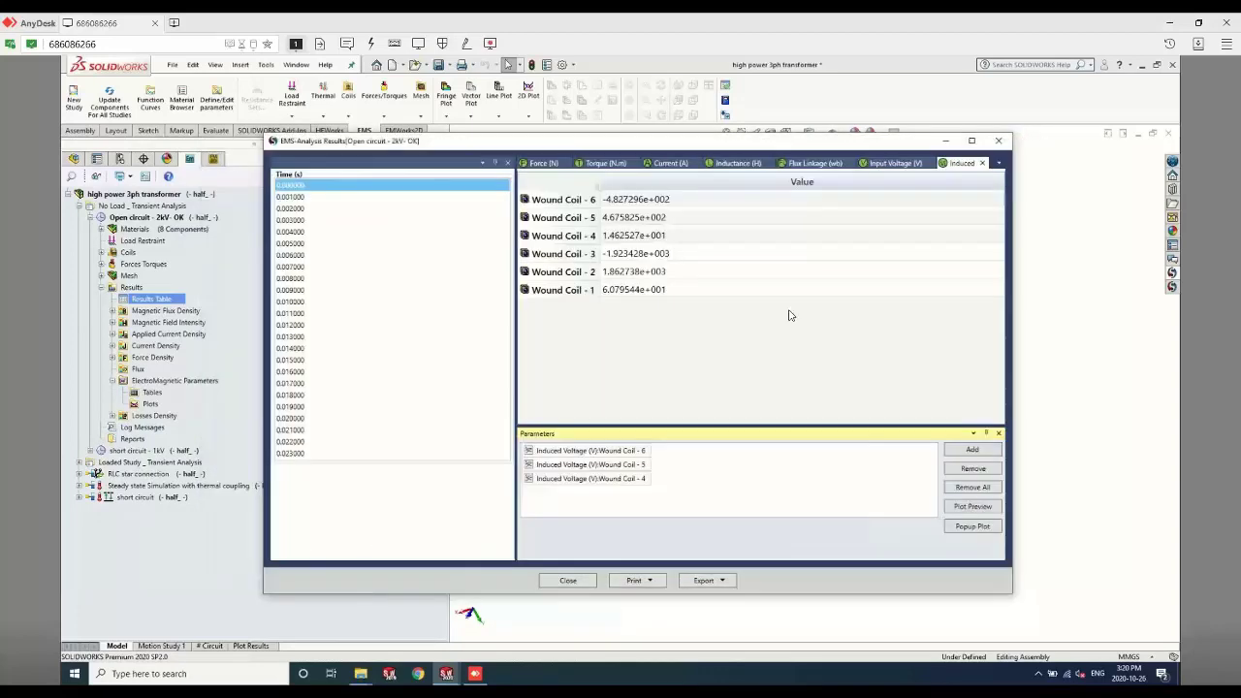
pyautogui.click(1021, 146)
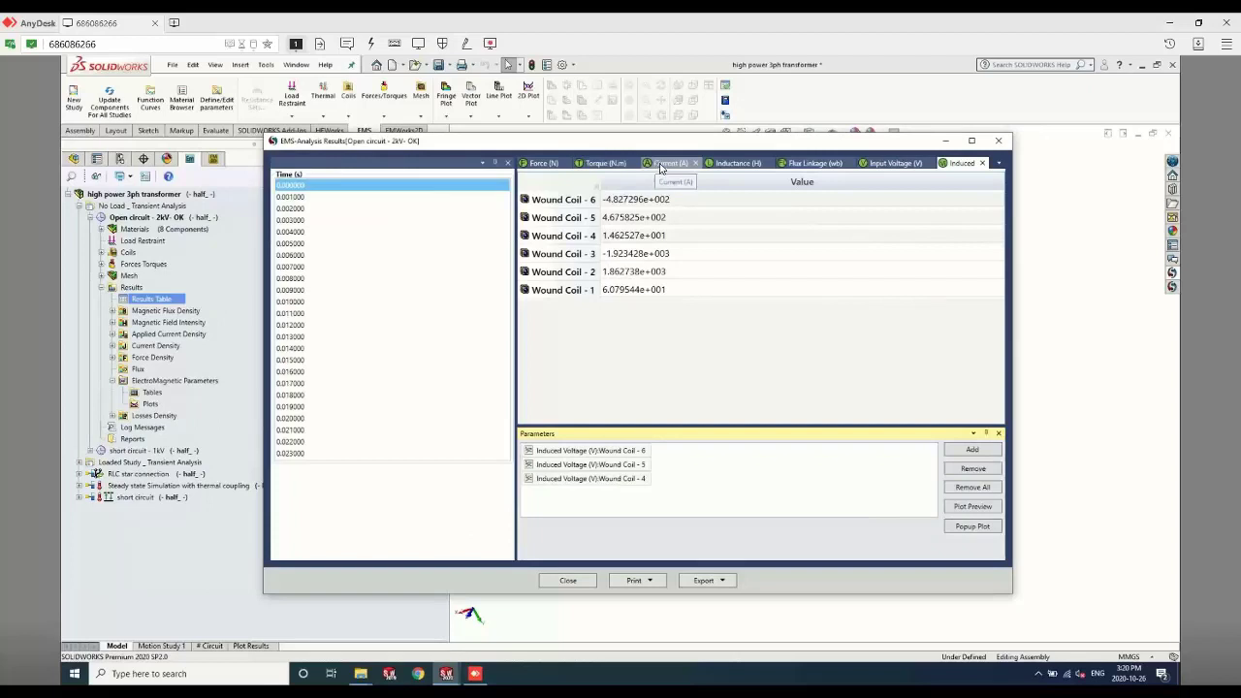
pyautogui.click(998, 163)
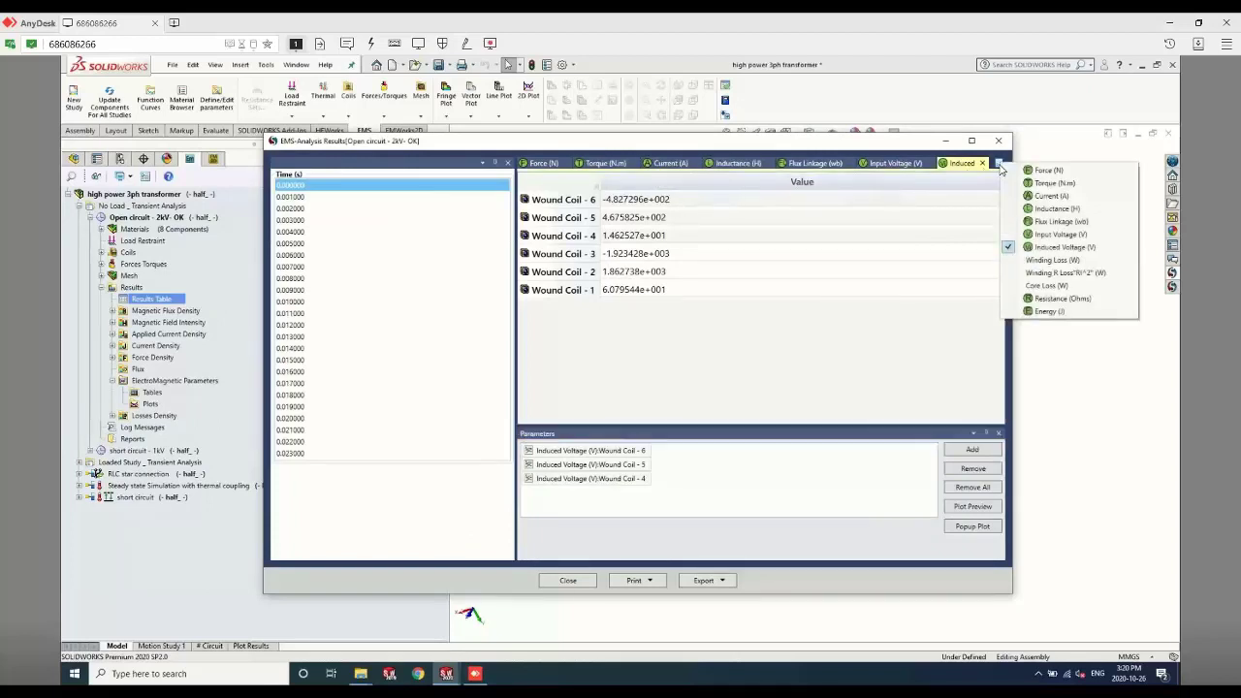
# Plot Core Loss (W) over time, then close the chart and the EMS Results window
pyautogui.click(1047, 285)
pyautogui.click(829, 200)
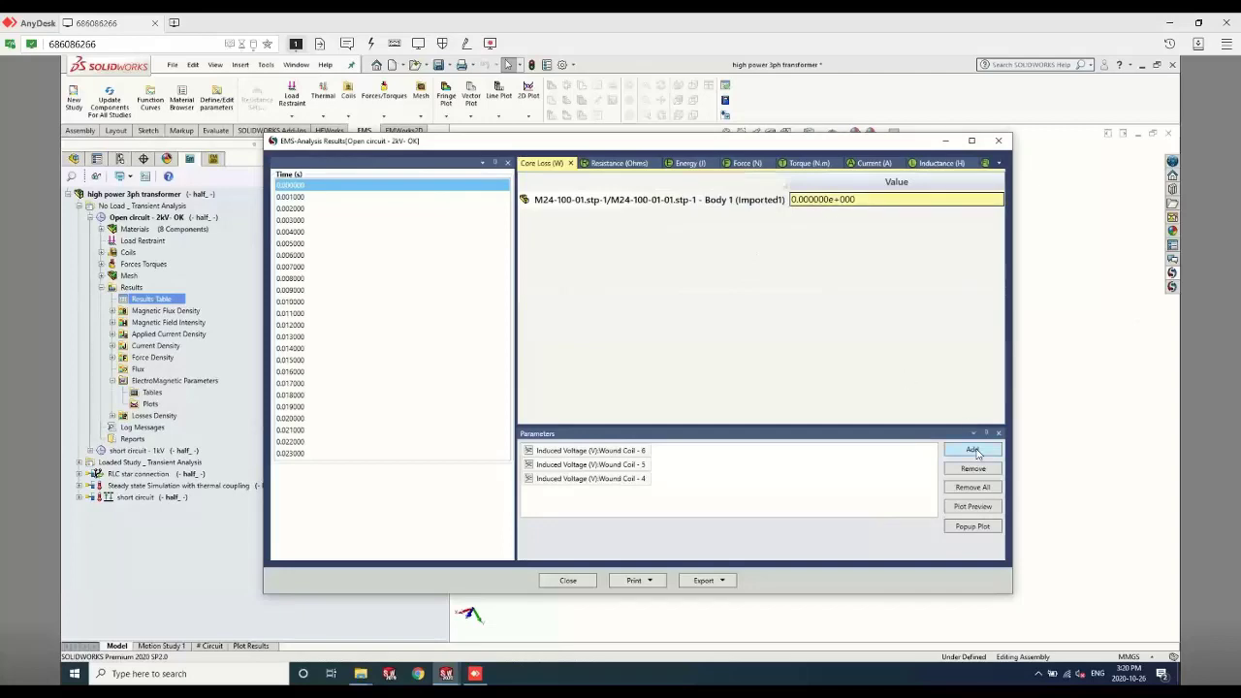
pyautogui.click(973, 451)
pyautogui.click(983, 527)
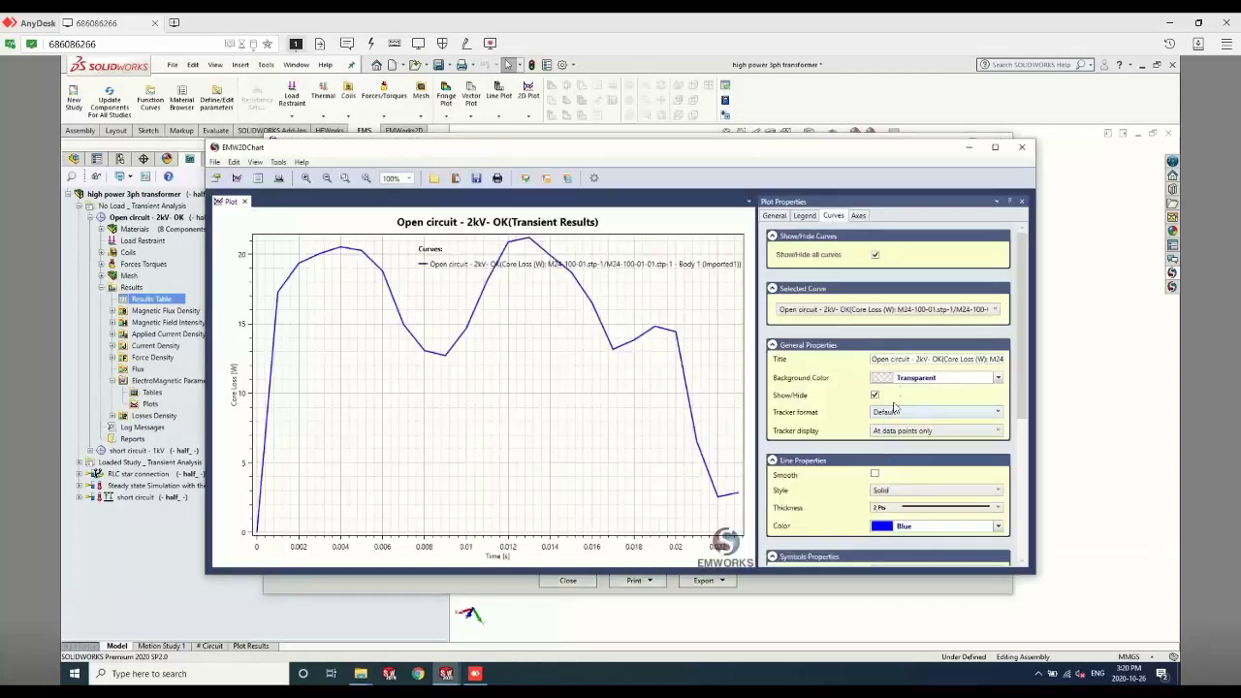
pyautogui.click(1025, 153)
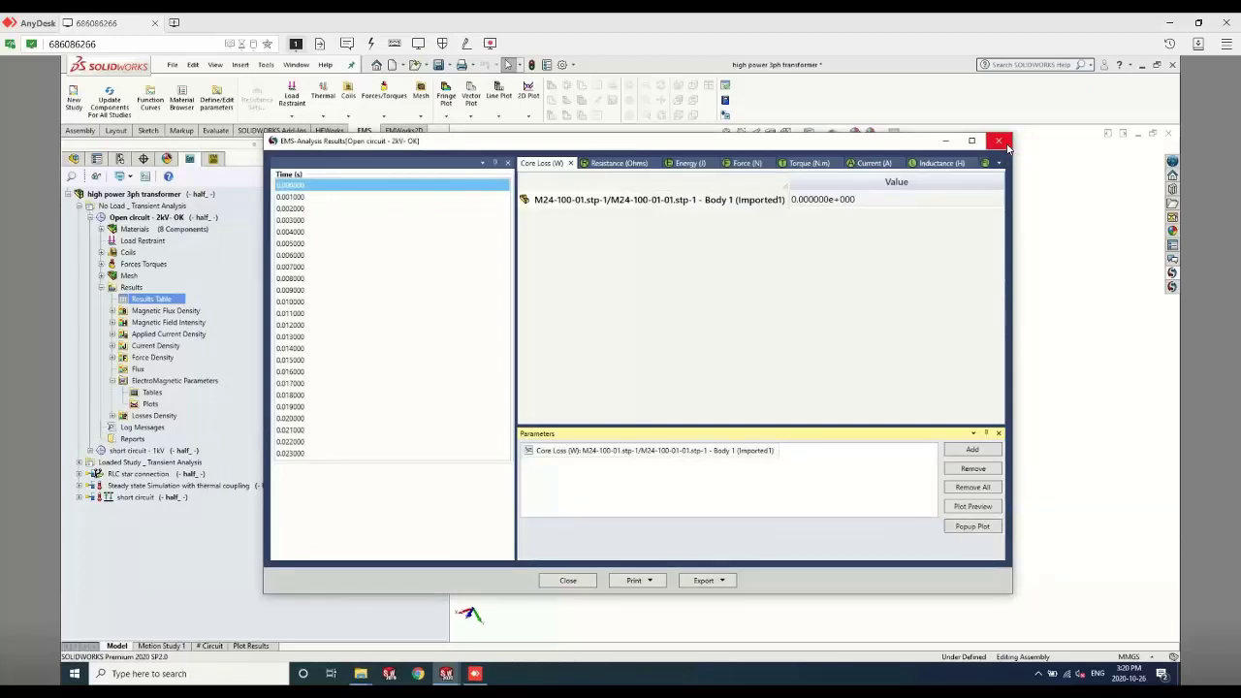
pyautogui.click(999, 140)
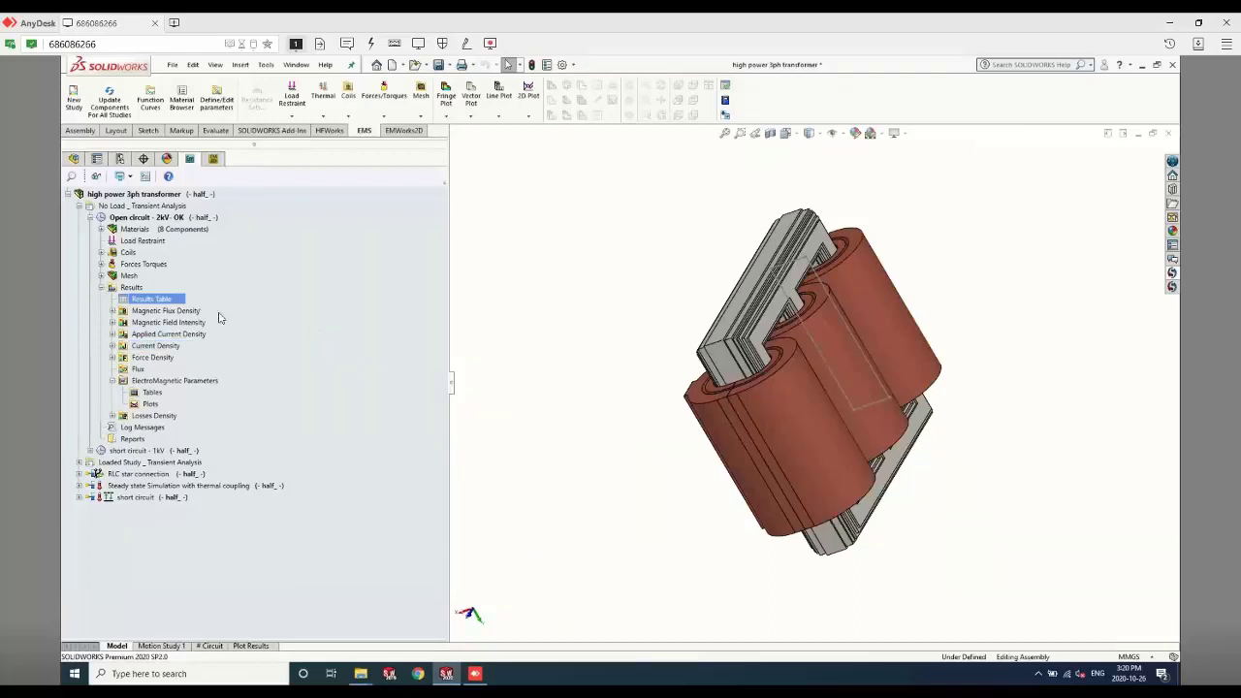
# Fold up the Open circuit study and expand Loaded Study's copy[0]Resistive Load study
pyautogui.click(101, 288)
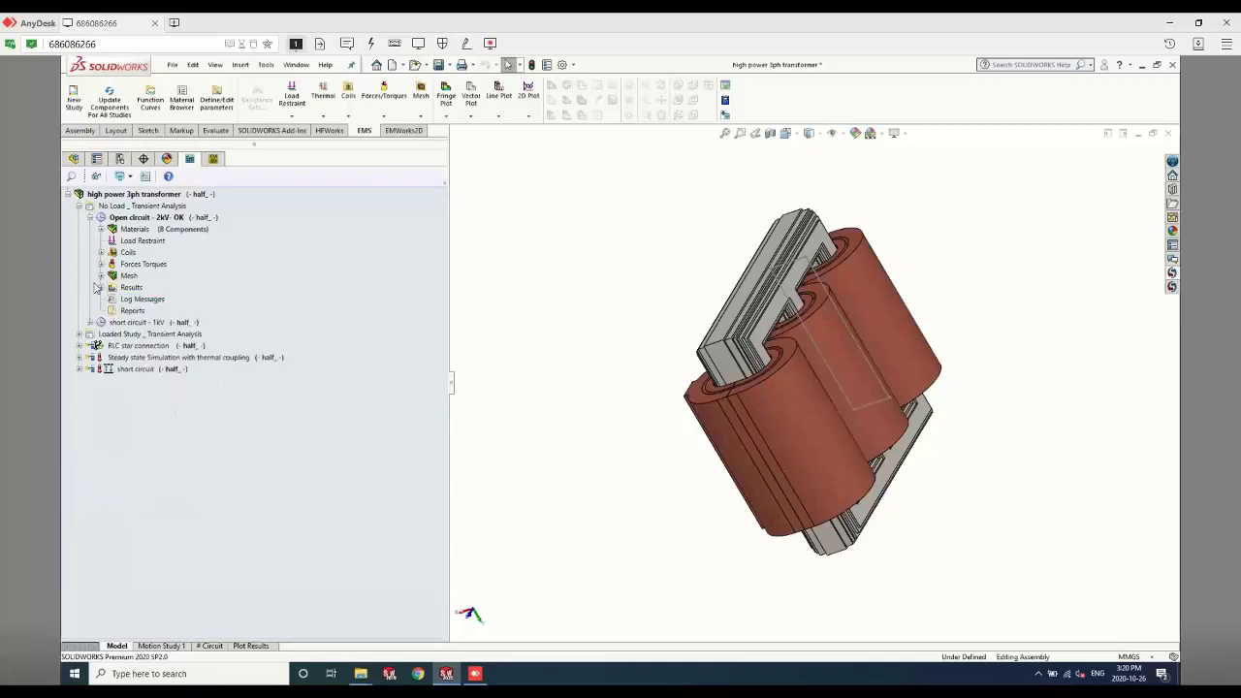
pyautogui.click(89, 218)
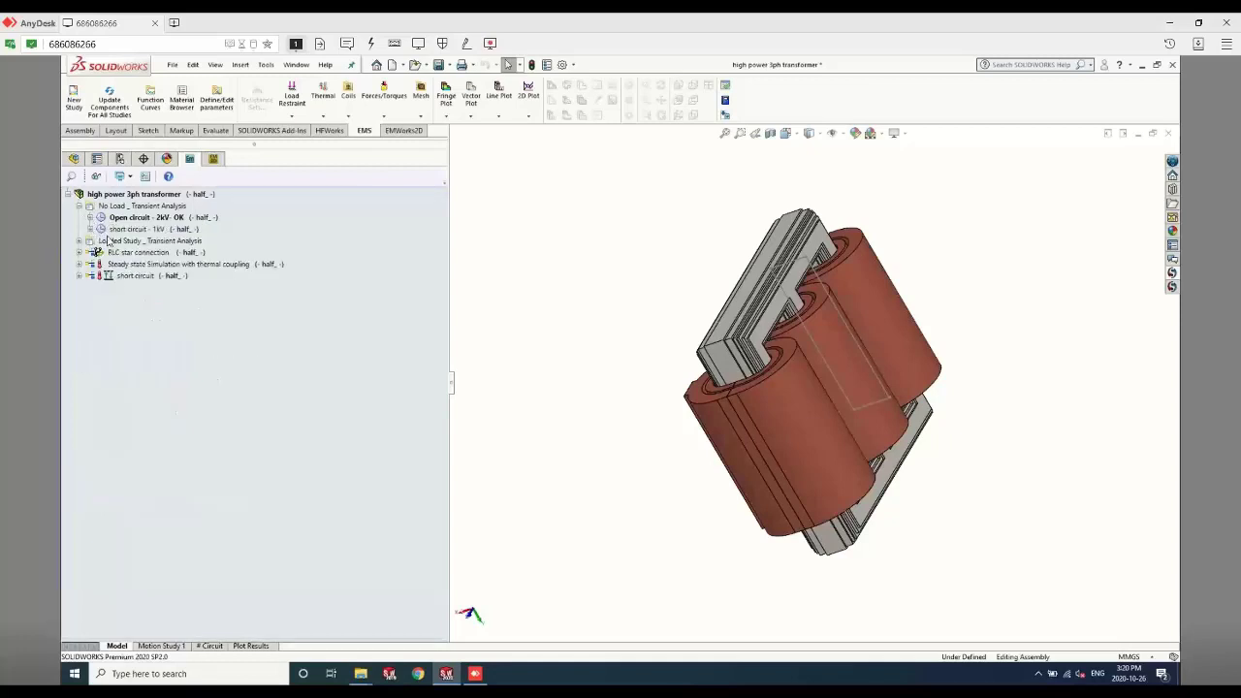
pyautogui.click(89, 229)
pyautogui.click(89, 230)
pyautogui.click(79, 240)
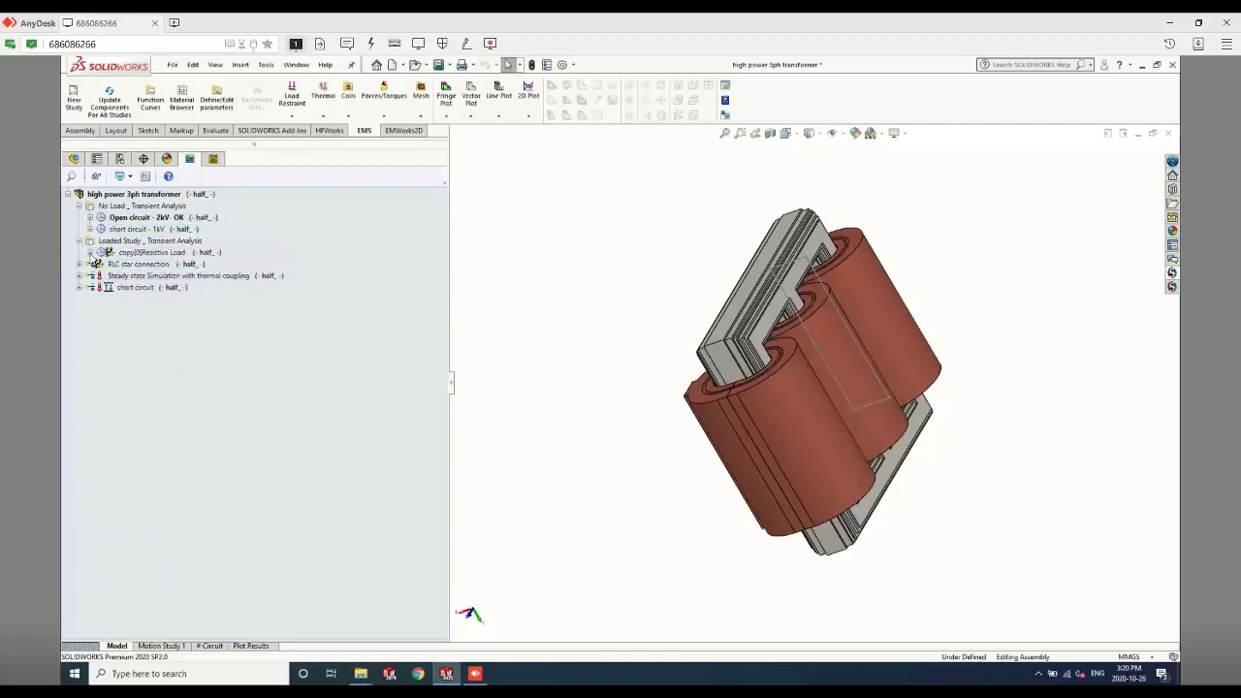
pyautogui.click(90, 252)
pyautogui.click(145, 346)
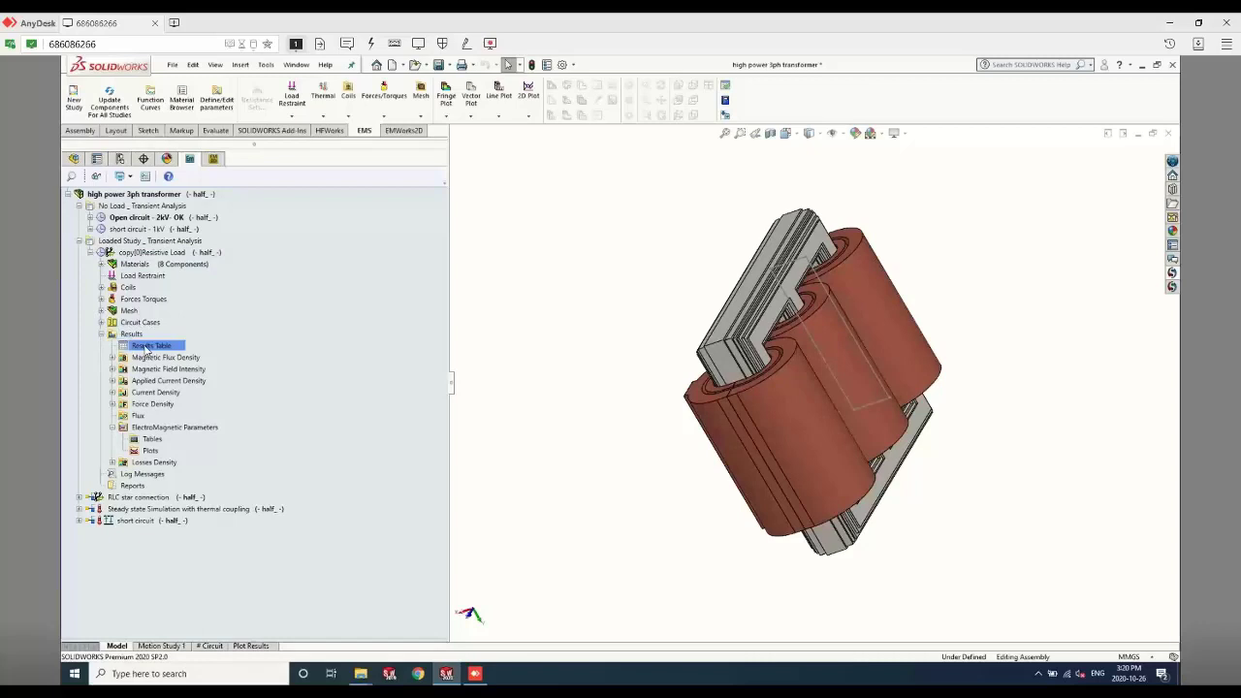
# View Circuit Case 1's schematic, then open the Resistive Load results table
pyautogui.click(101, 323)
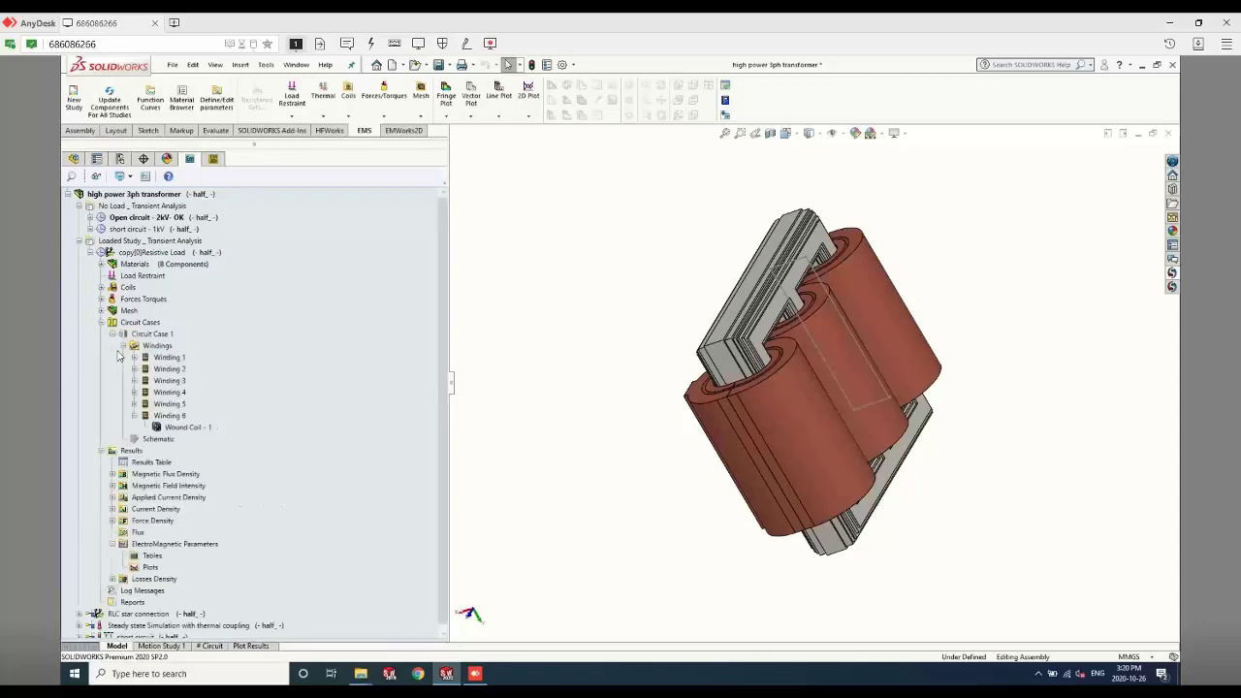
pyautogui.click(141, 442)
pyautogui.doubleClick(156, 440)
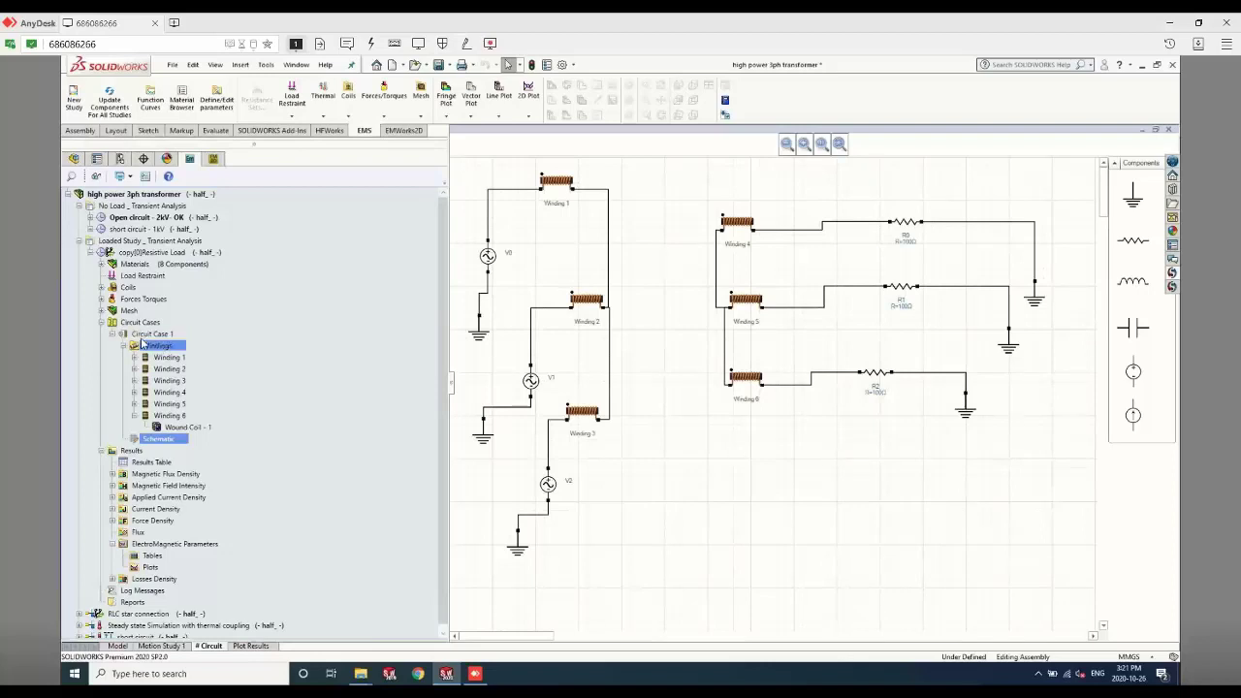
pyautogui.click(101, 322)
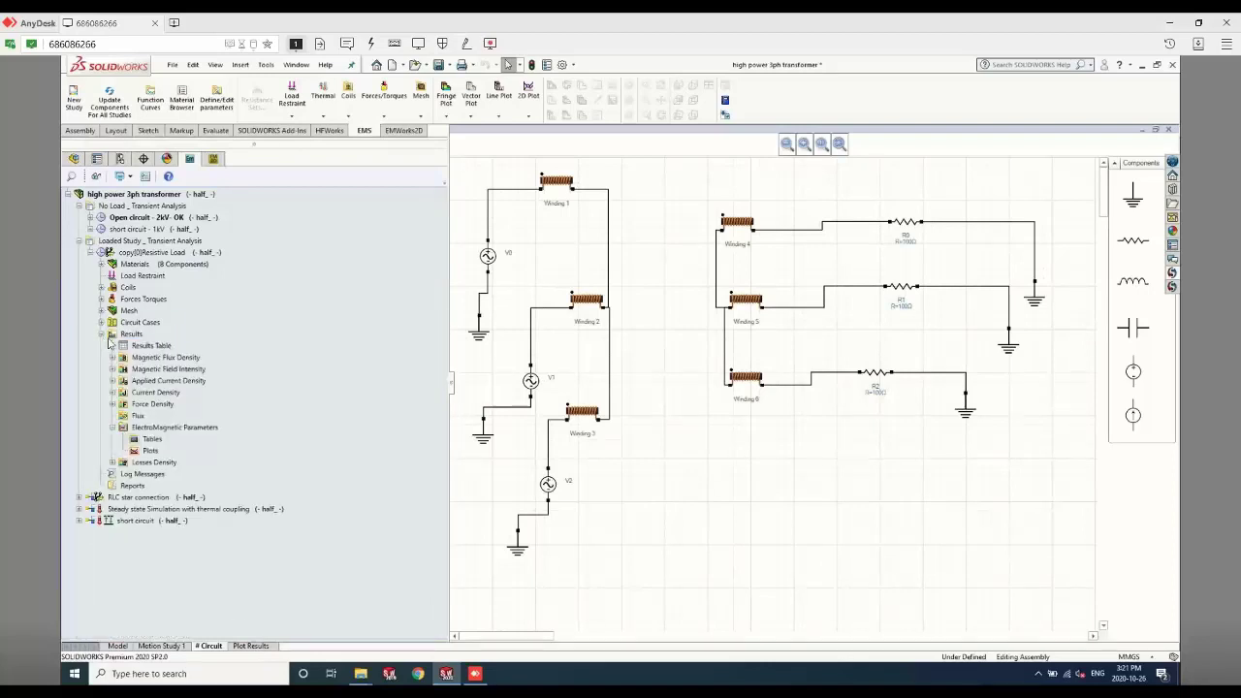
pyautogui.click(150, 346)
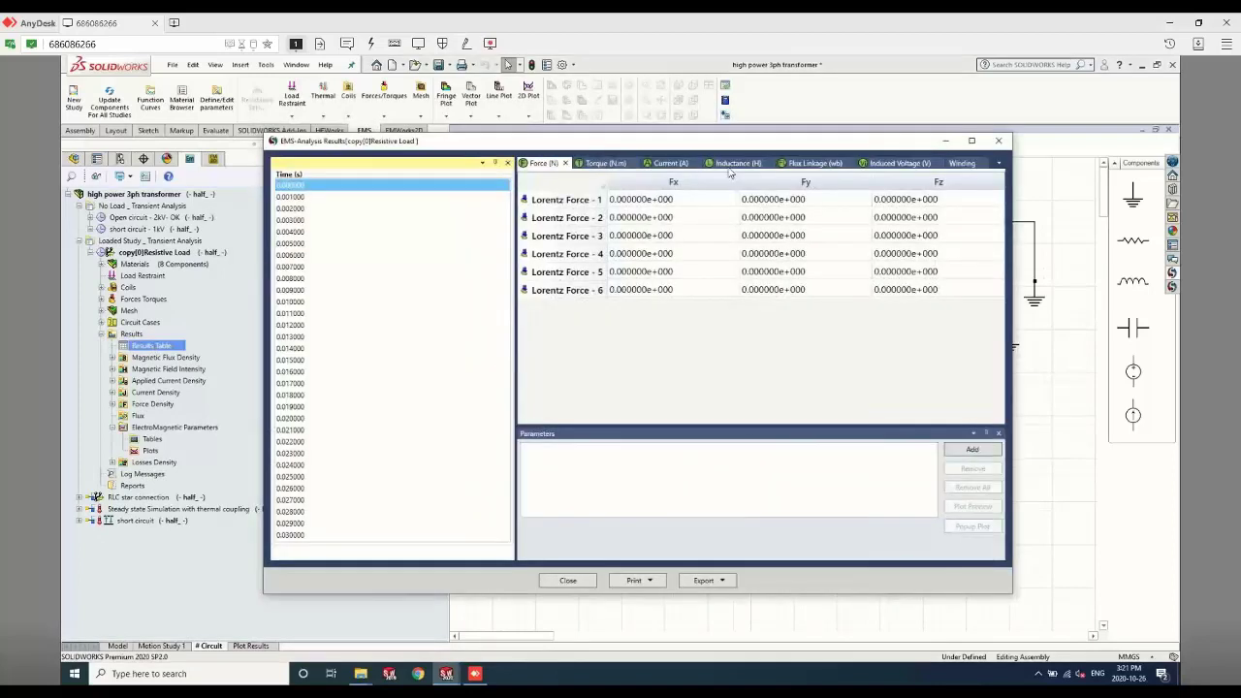
# Plot Current (A) of Wound Coils 6, 5 and 4, then close the results window
pyautogui.click(659, 165)
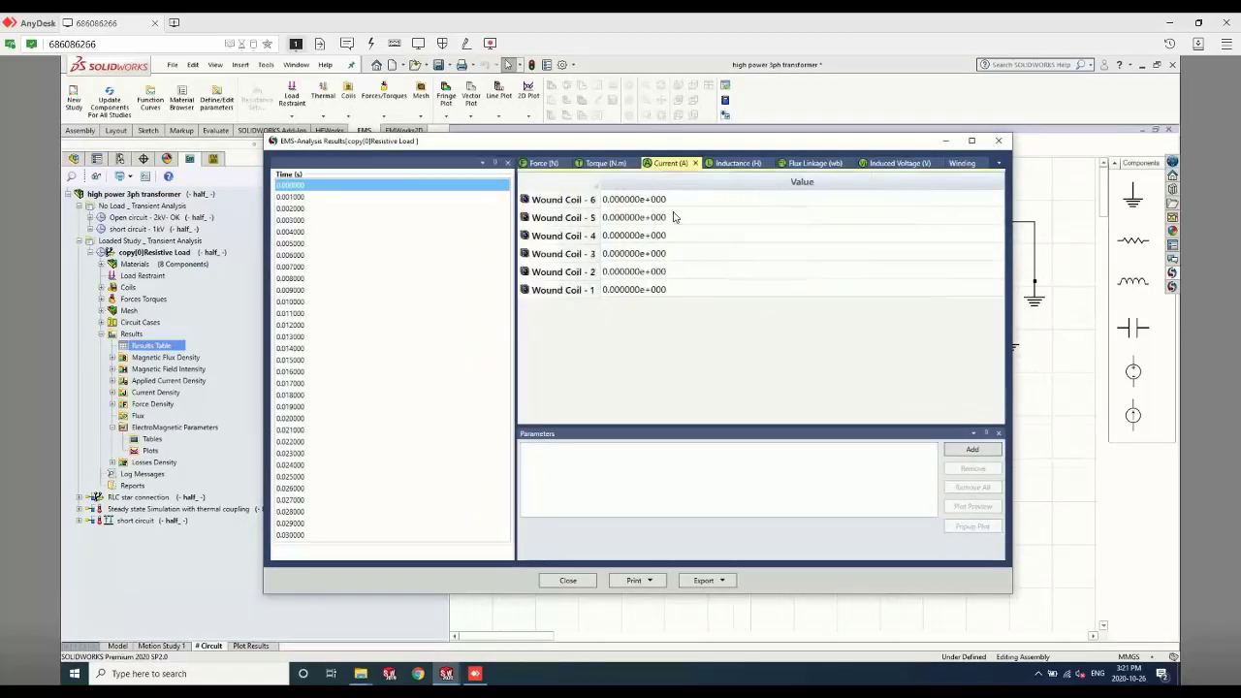
pyautogui.keyDown('ctrl'); pyautogui.click(677, 219); pyautogui.keyUp('ctrl')
pyautogui.keyDown('ctrl'); pyautogui.click(674, 236); pyautogui.keyUp('ctrl')
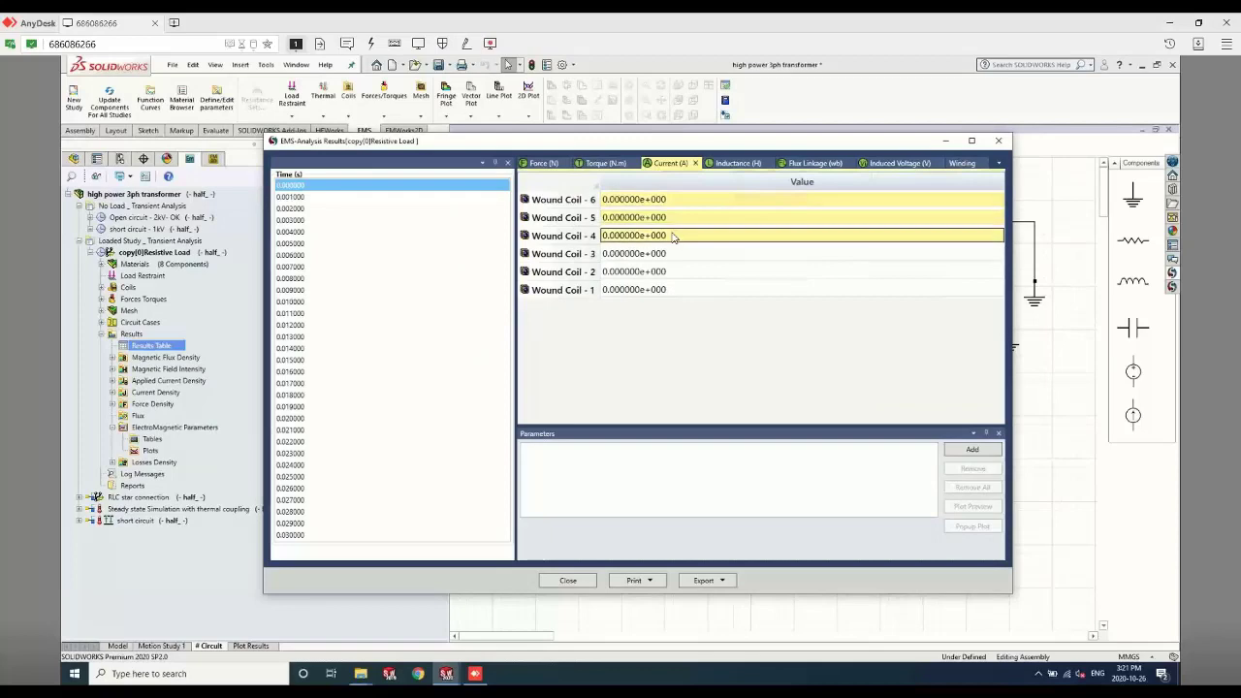
pyautogui.click(983, 450)
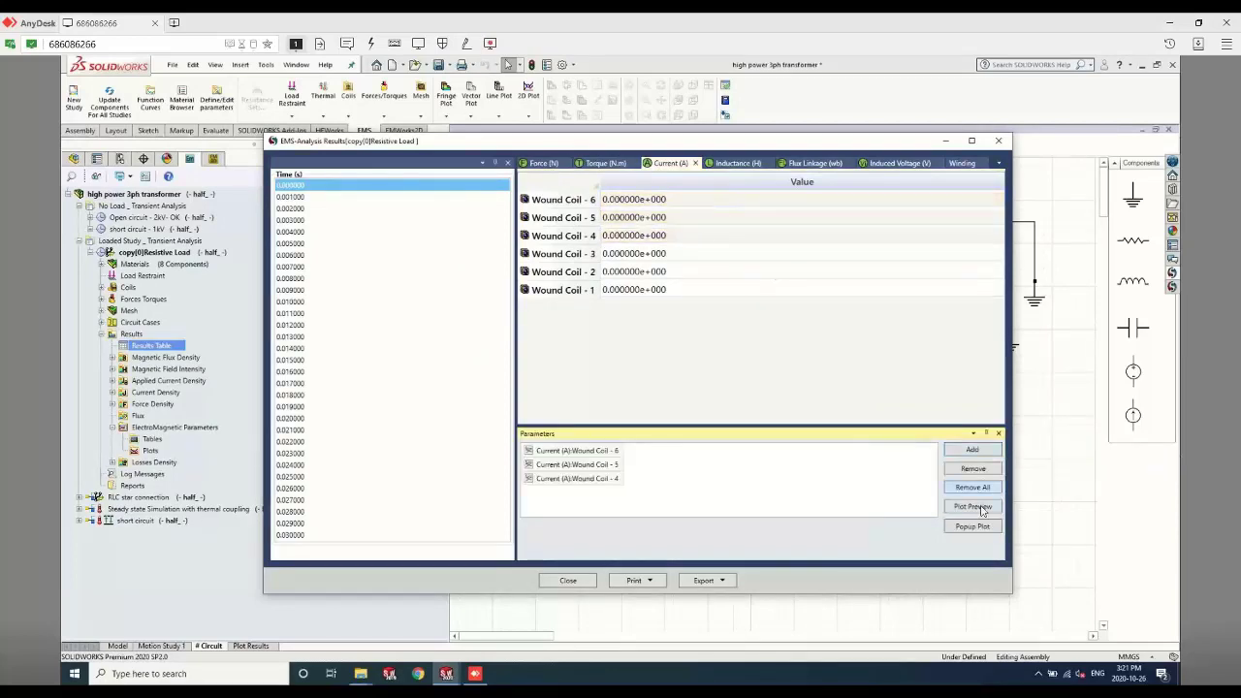
pyautogui.click(973, 527)
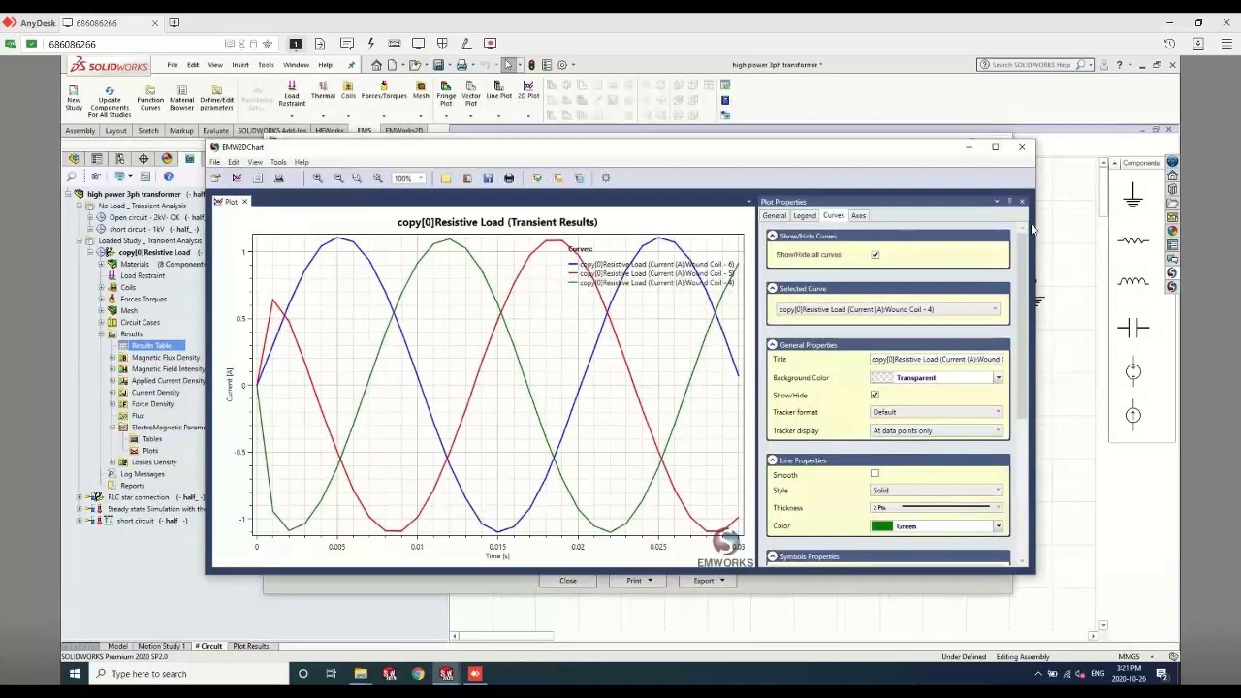
pyautogui.click(1024, 148)
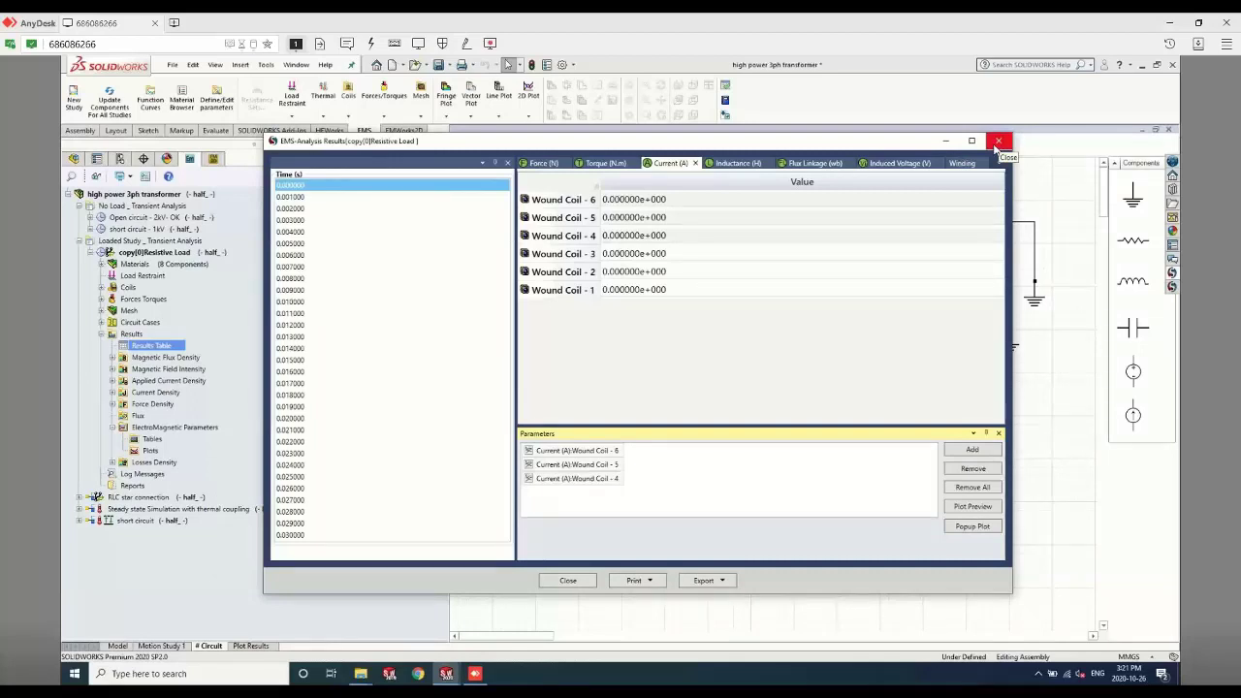
pyautogui.click(999, 142)
# Display Magnetic Flux Density - 1 on the core and step through later time steps without saving
pyautogui.click(112, 358)
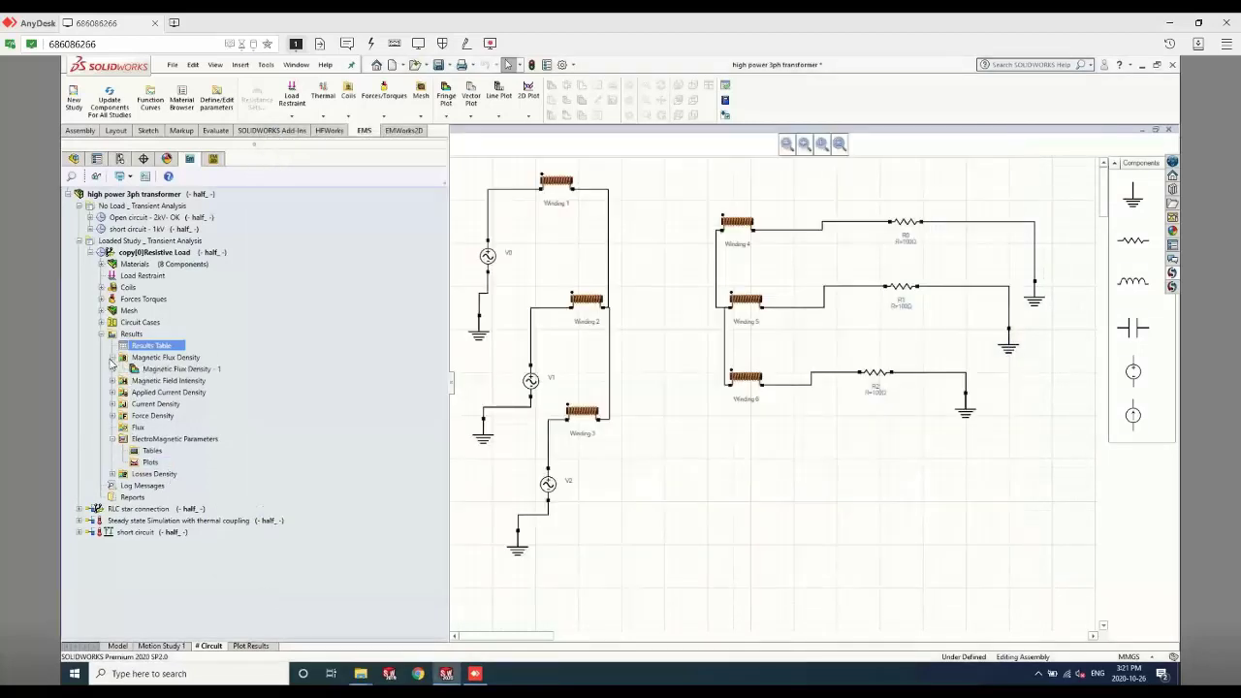
pyautogui.click(184, 370)
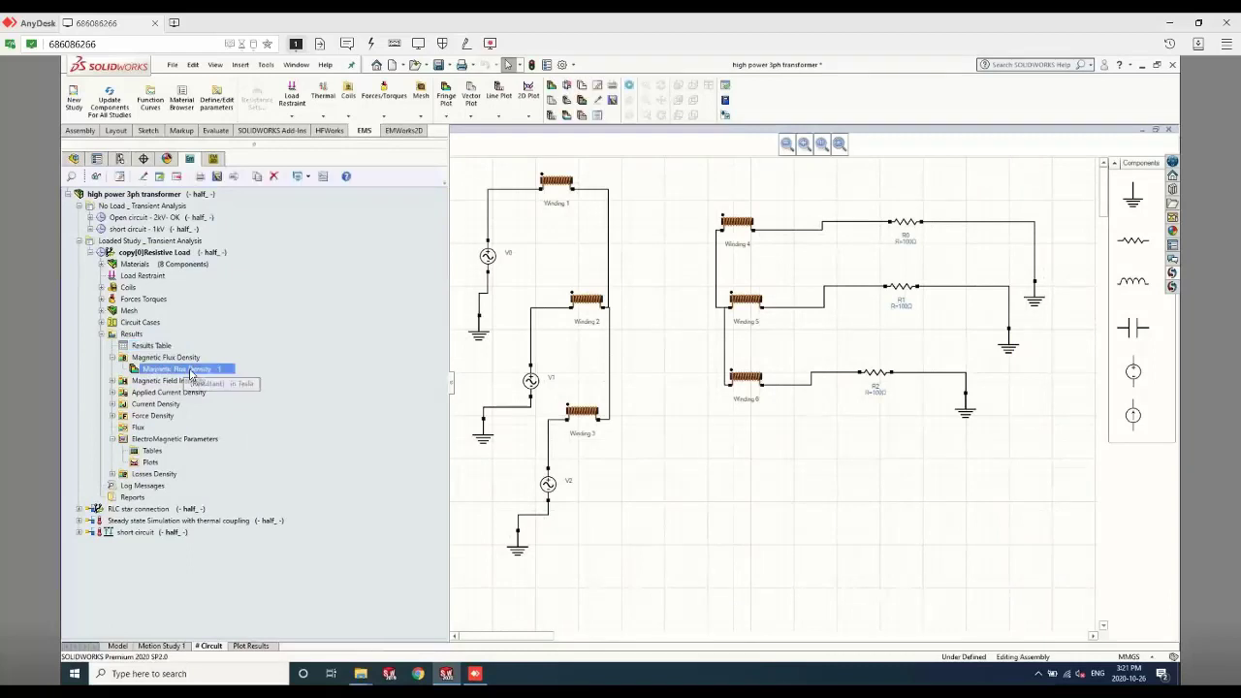
pyautogui.doubleClick(191, 373)
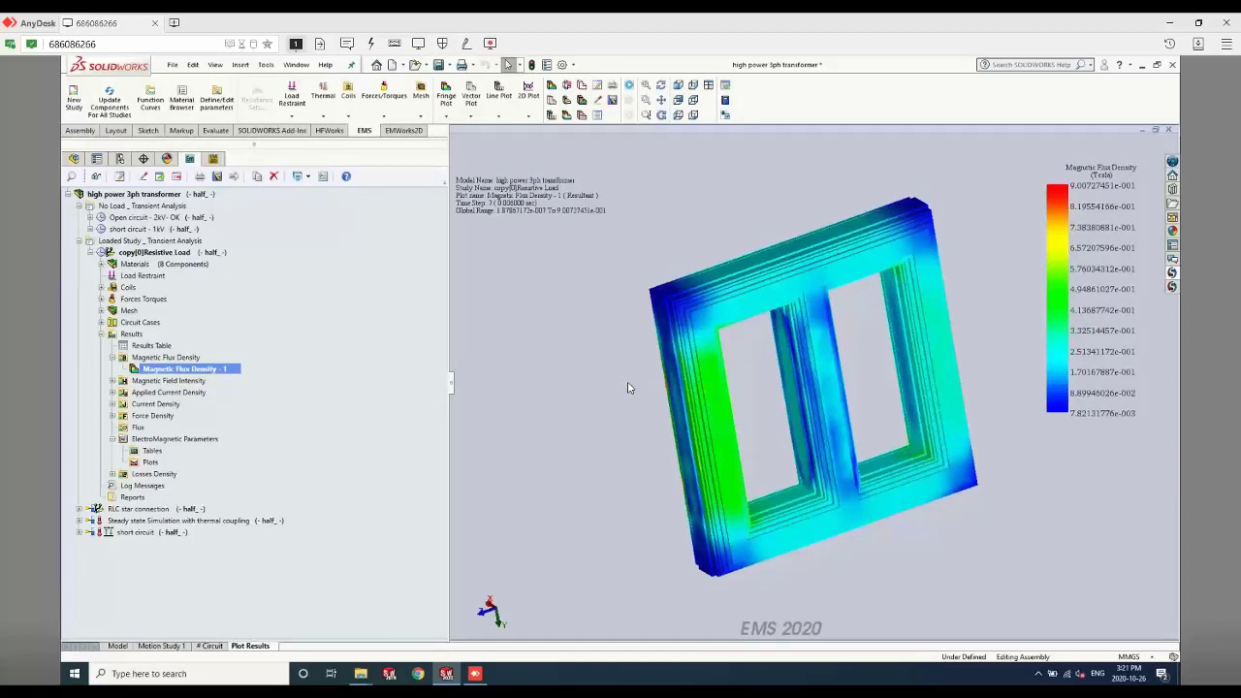
pyautogui.rightClick(190, 372)
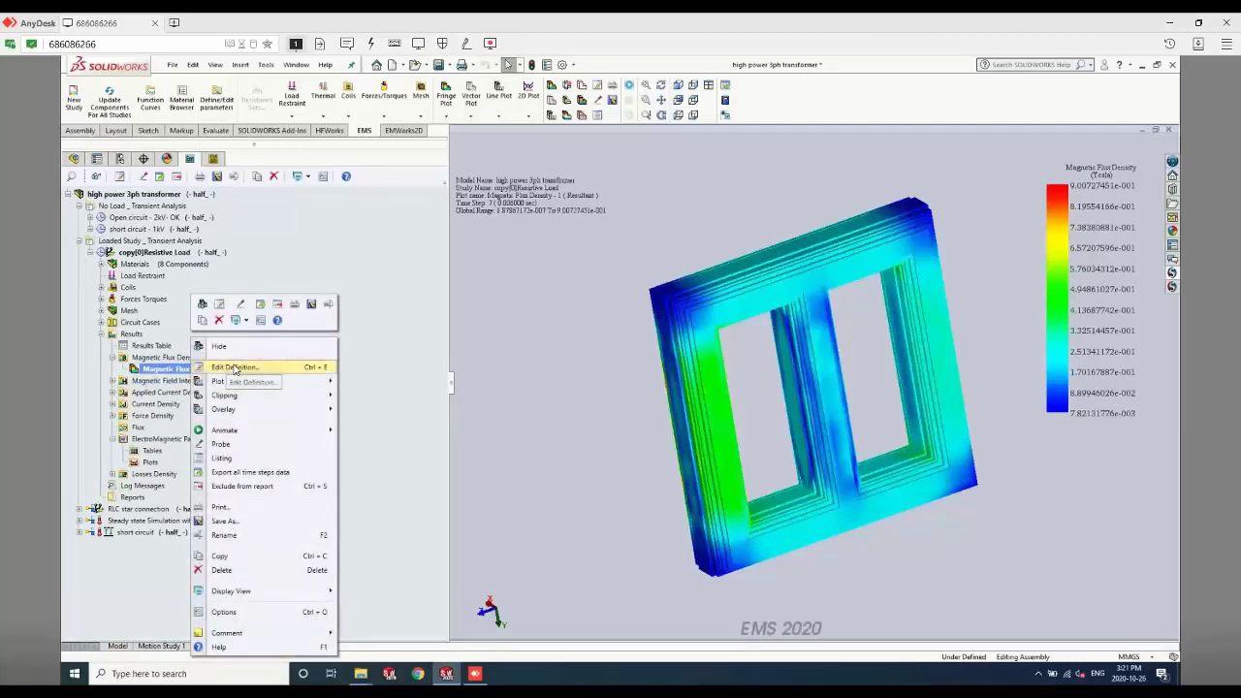
pyautogui.click(235, 369)
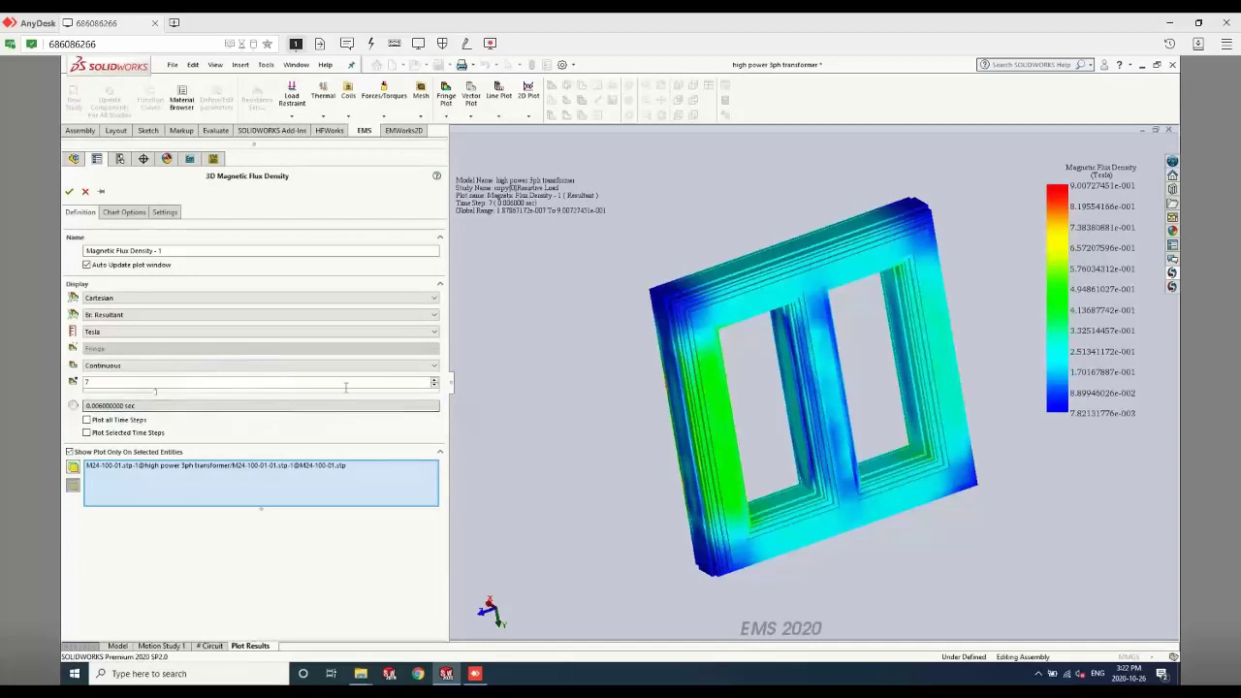
pyautogui.click(434, 379)
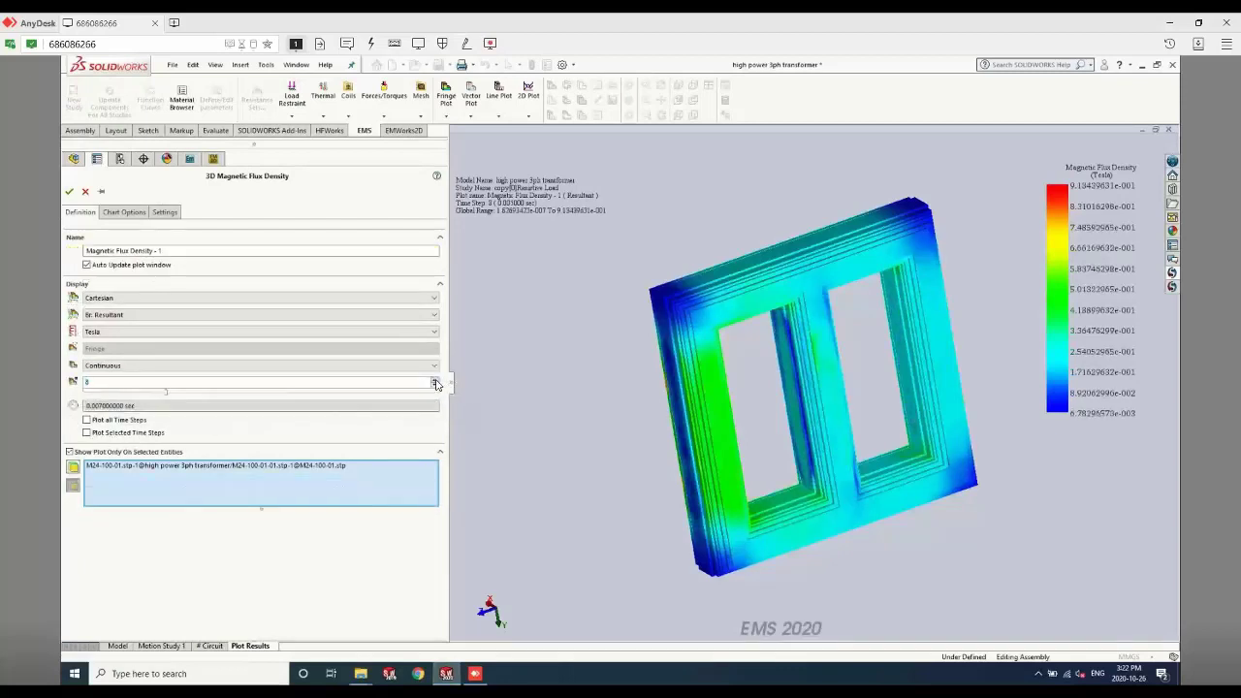
pyautogui.click(434, 380)
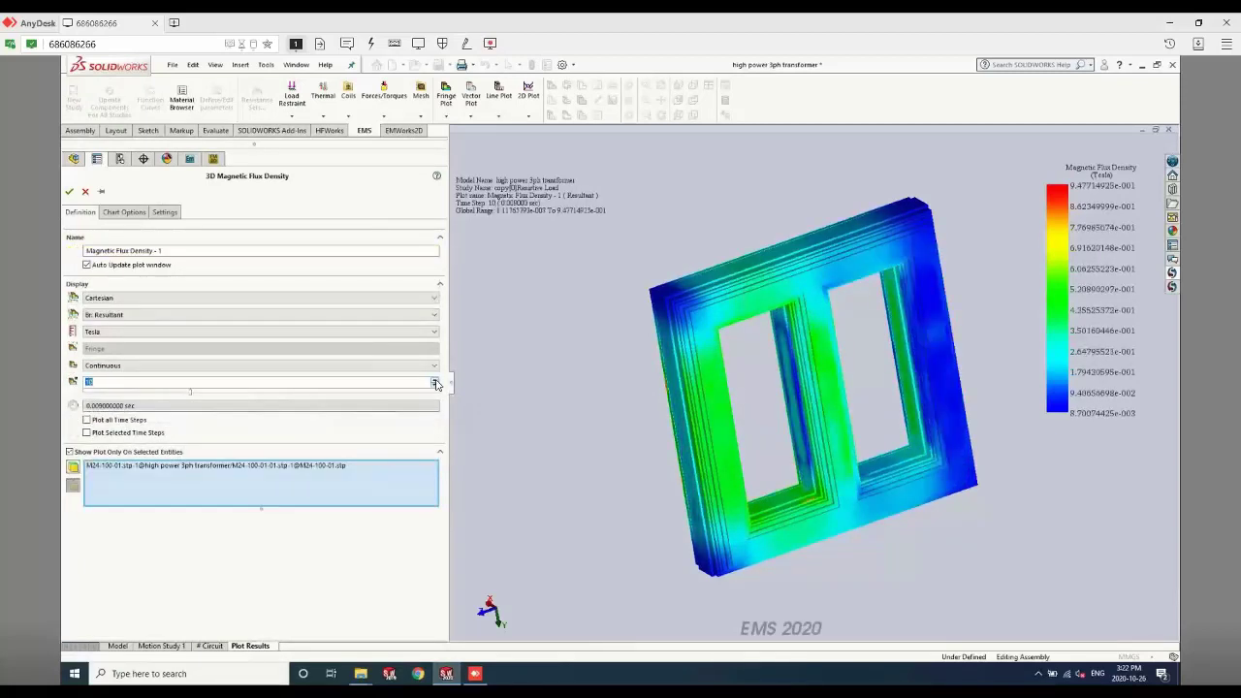
pyautogui.click(435, 380)
pyautogui.click(435, 380)
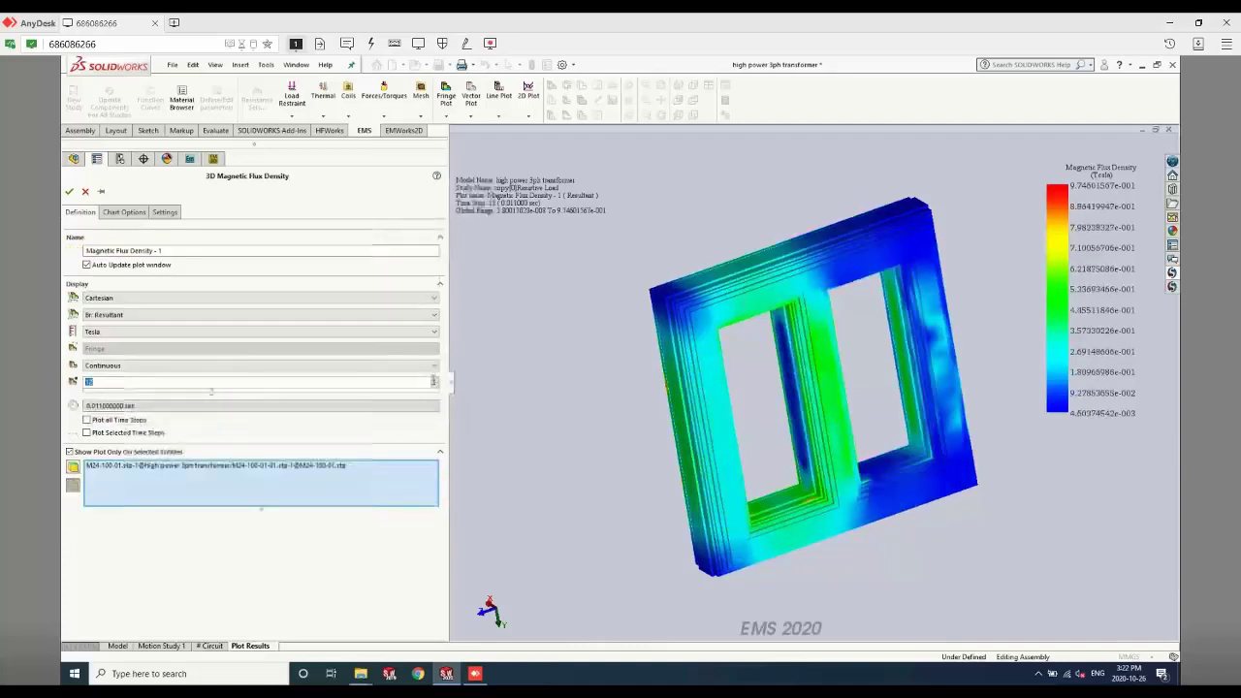
pyautogui.click(85, 192)
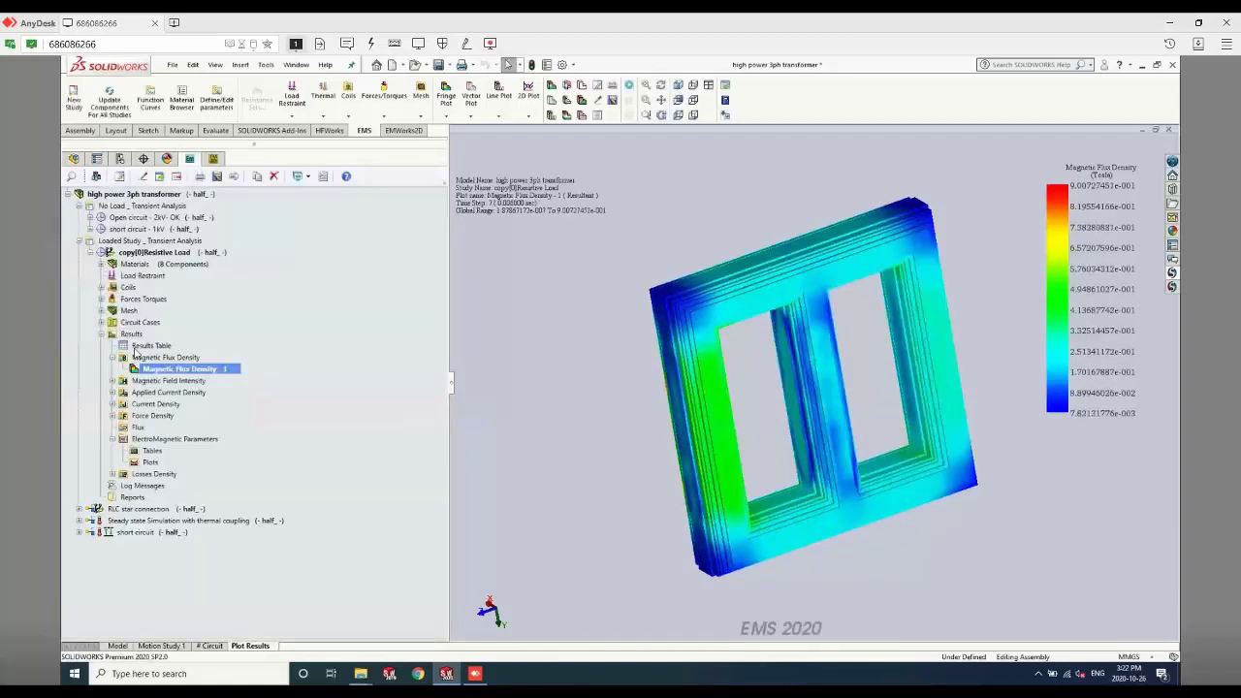
# Dismiss the plot options and collapse the flux density plots and Results folder
pyautogui.rightClick(175, 370)
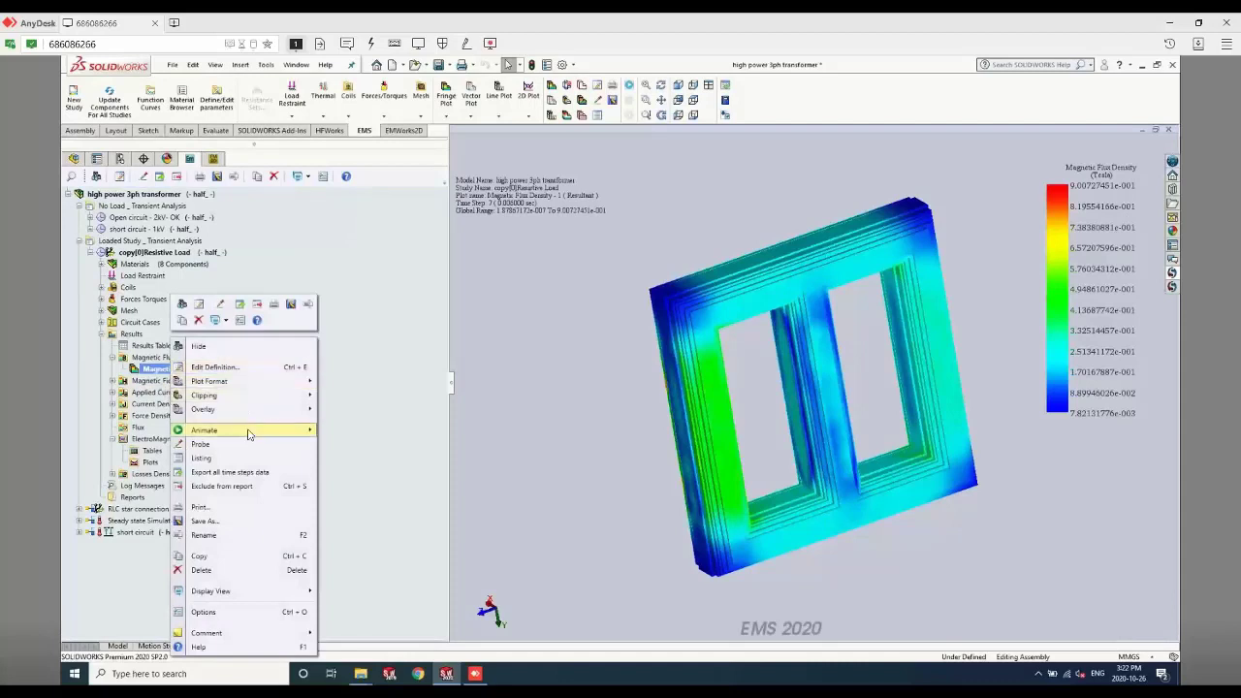
pyautogui.moveTo(249, 429)
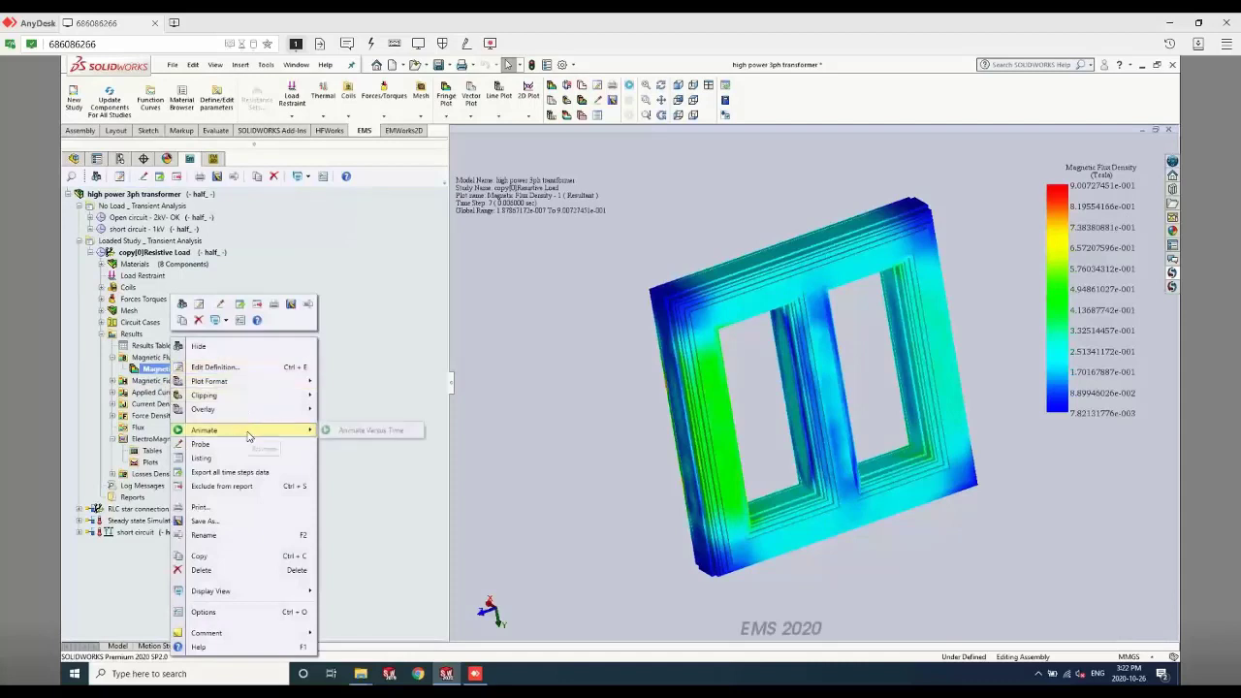
pyautogui.click(426, 375)
pyautogui.click(113, 358)
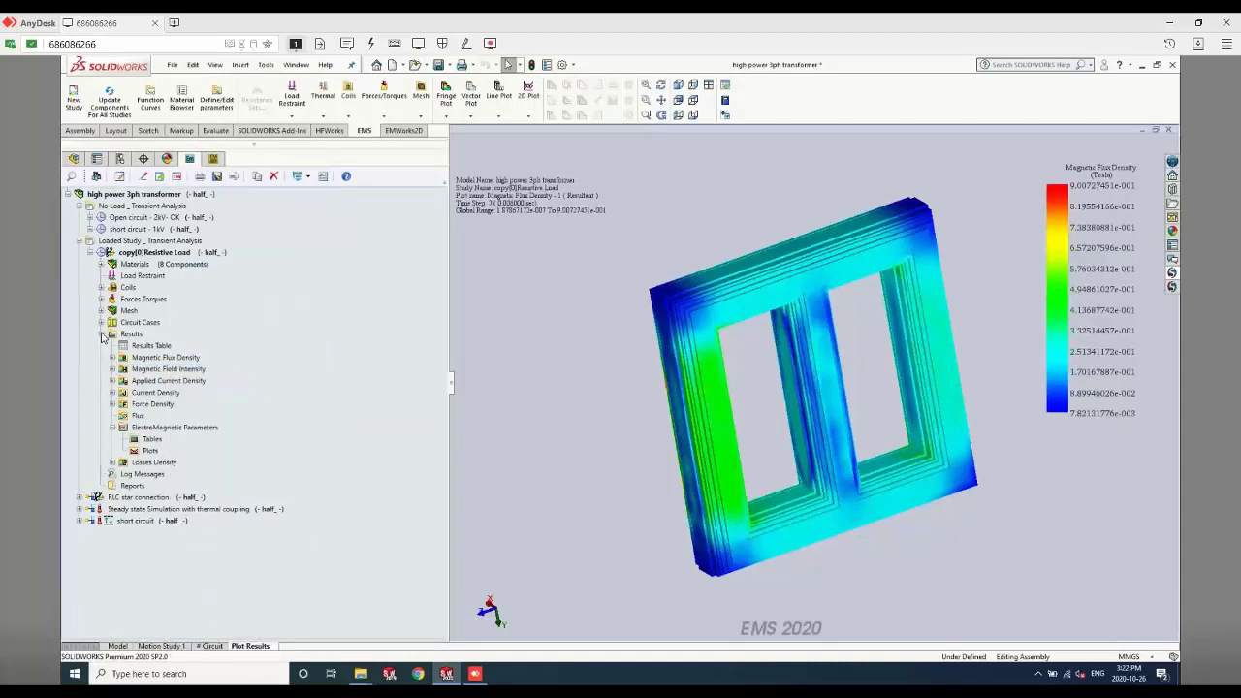
pyautogui.click(101, 333)
# Show RLC star connection's Circuit Case 1 schematic, then open its inductance results table
pyautogui.click(91, 252)
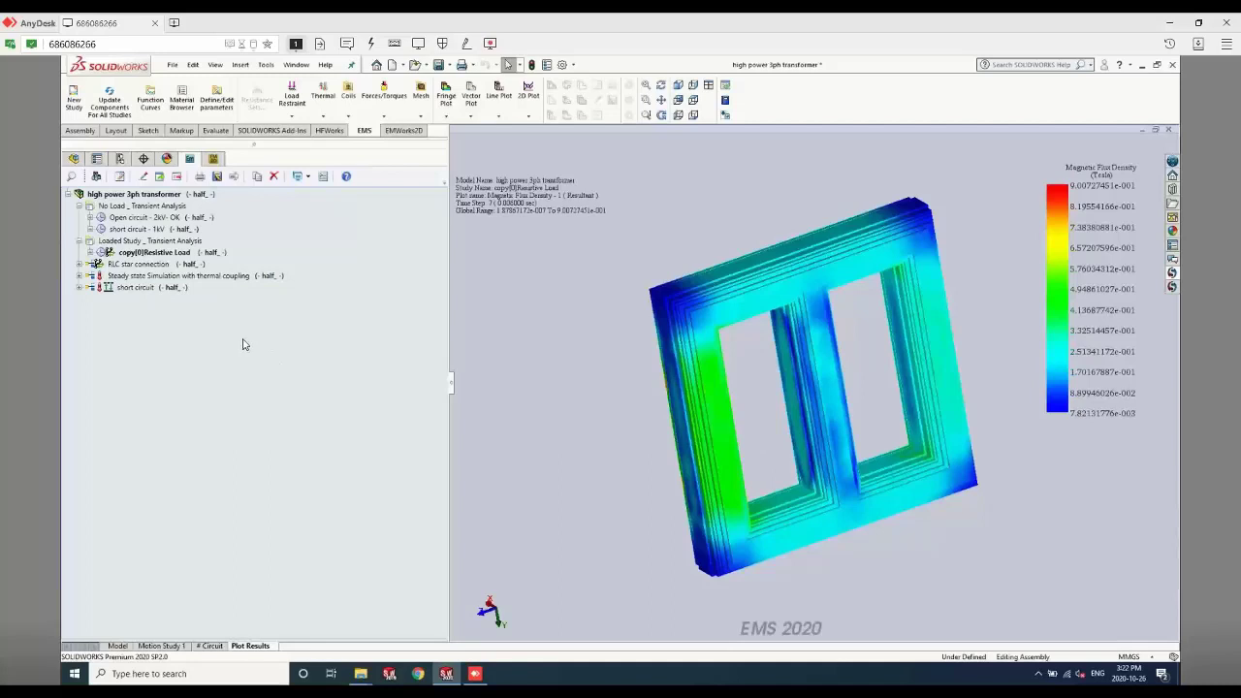
pyautogui.click(81, 265)
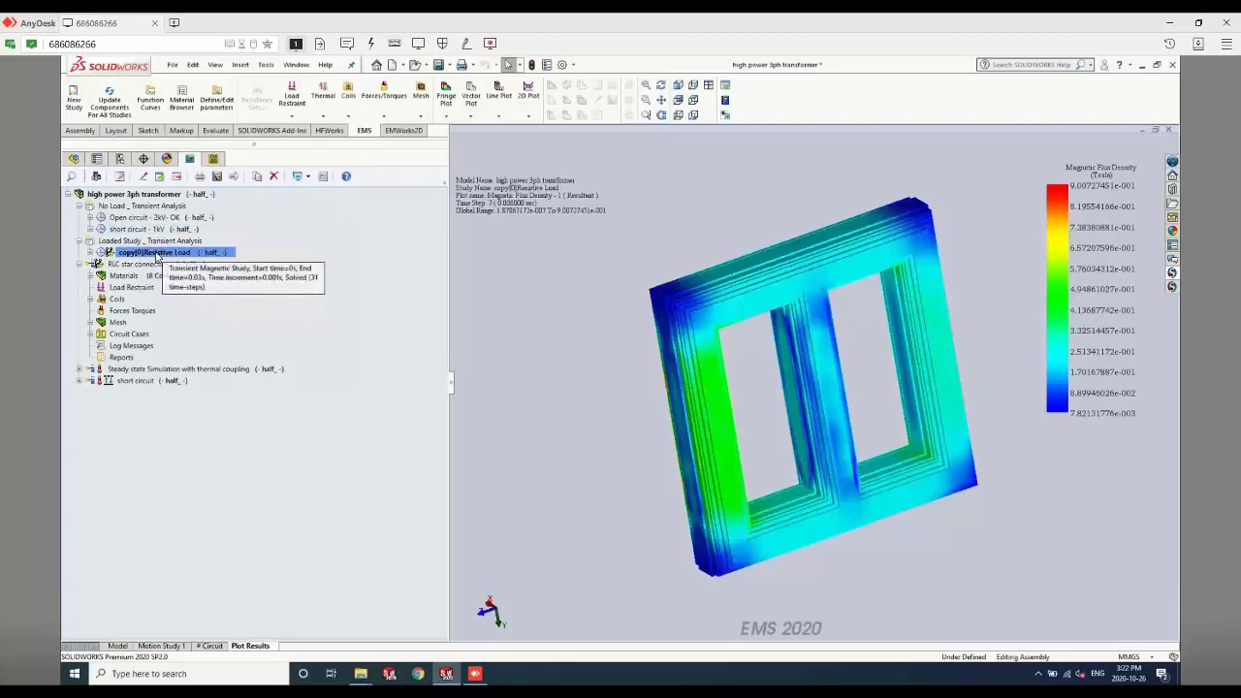
pyautogui.click(89, 334)
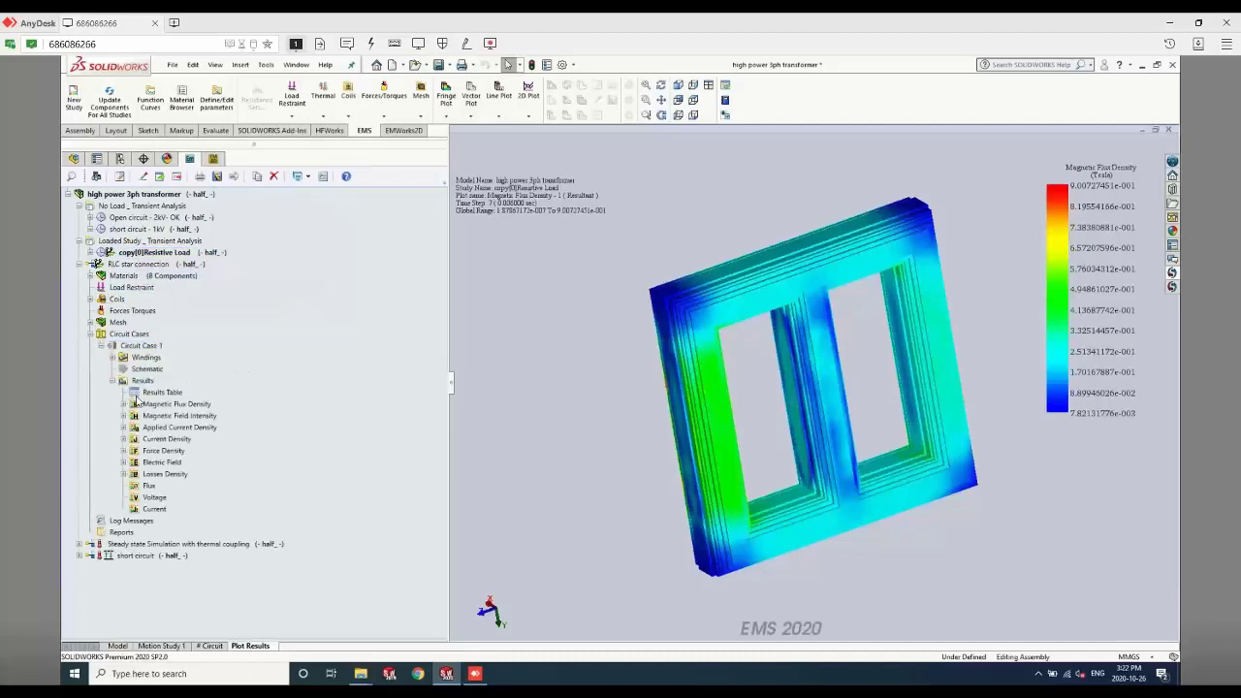
pyautogui.click(148, 371)
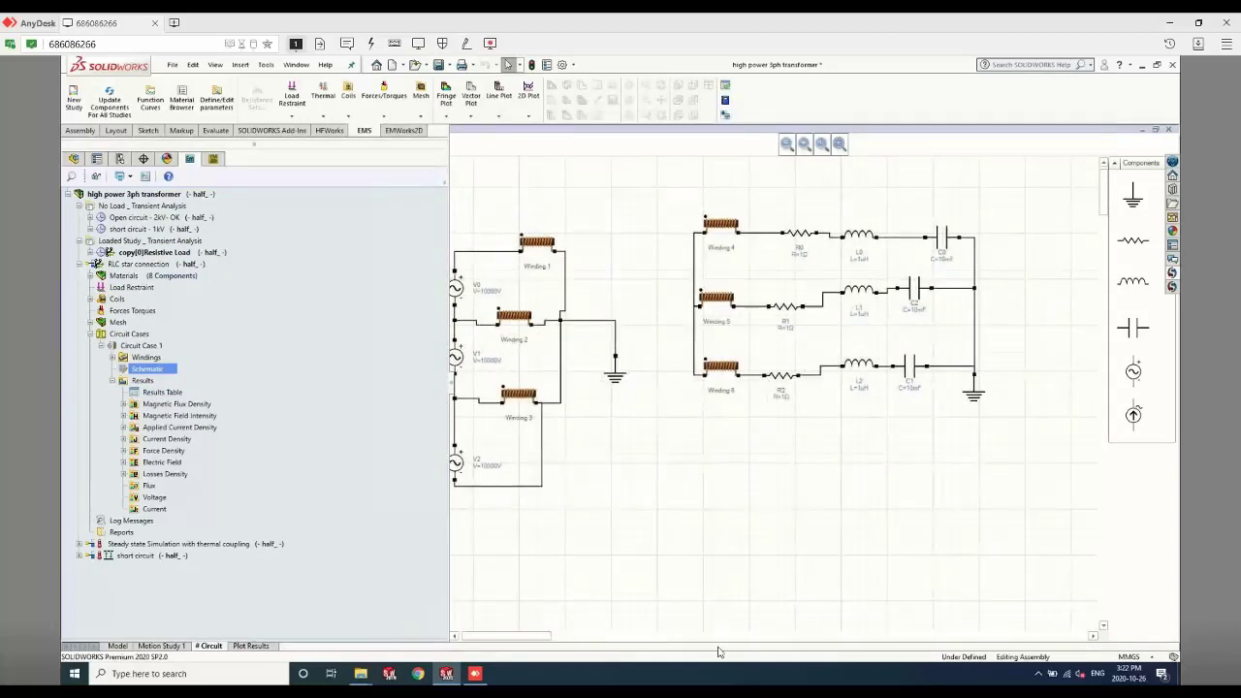
pyautogui.moveTo(510, 638); pyautogui.dragTo(506, 639)
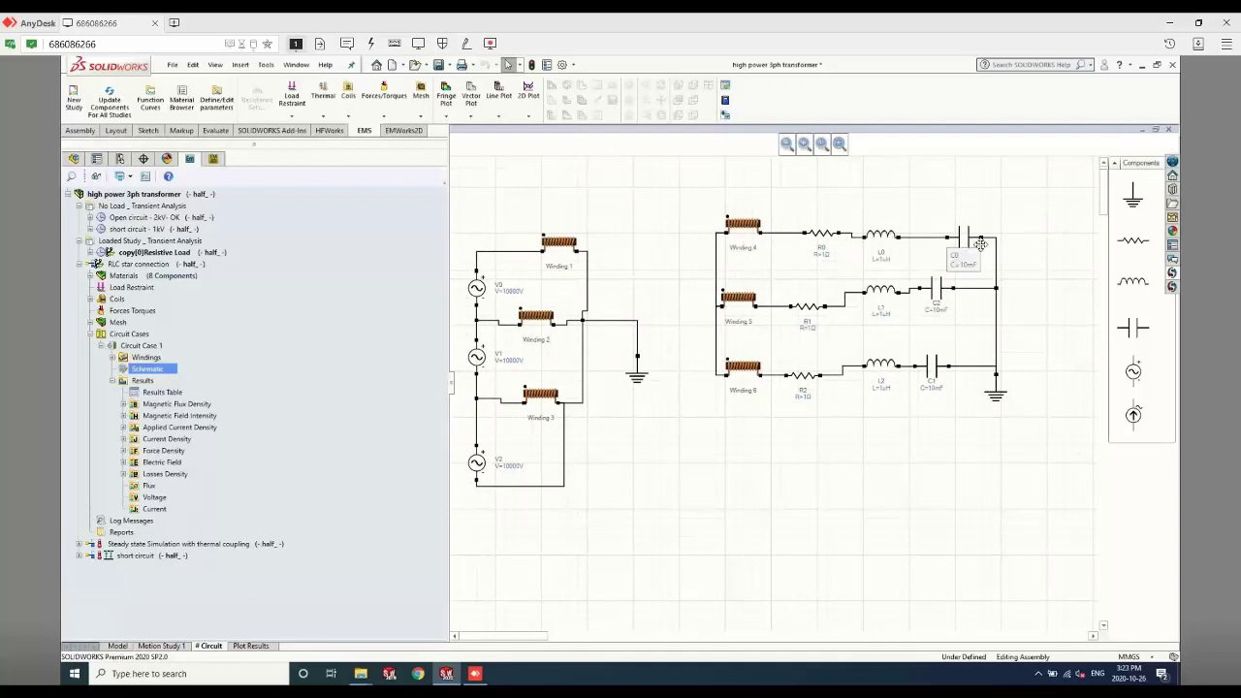
pyautogui.click(153, 393)
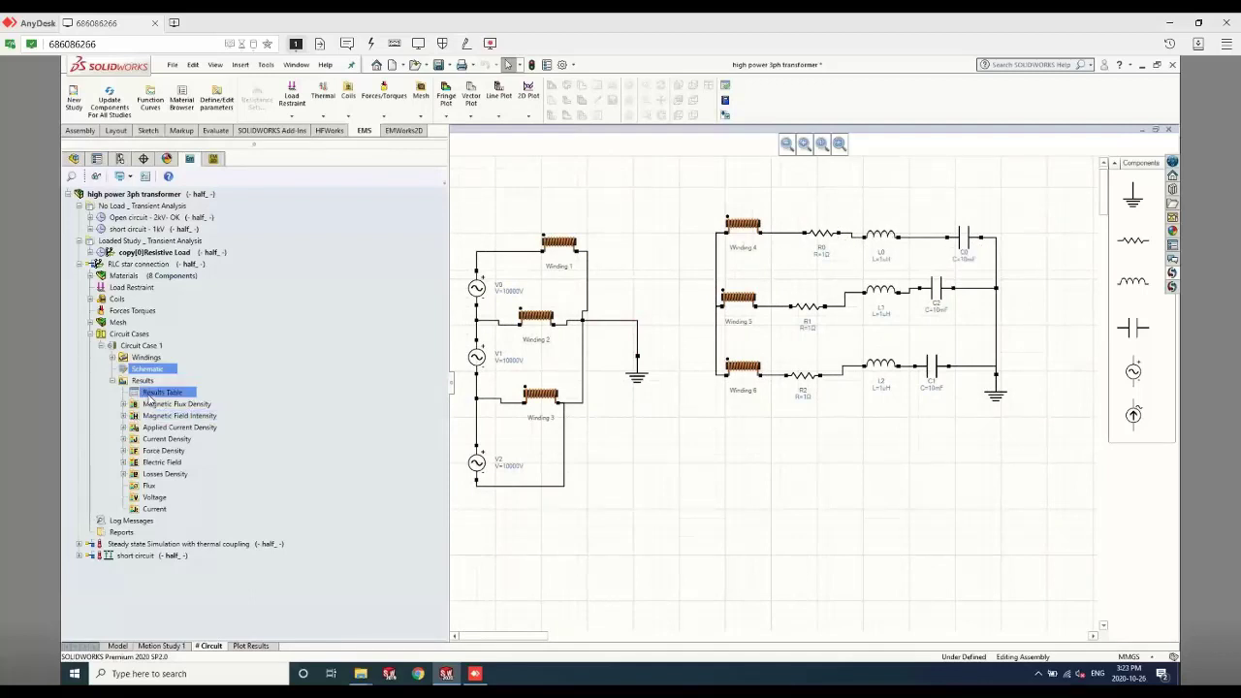
pyautogui.doubleClick(155, 392)
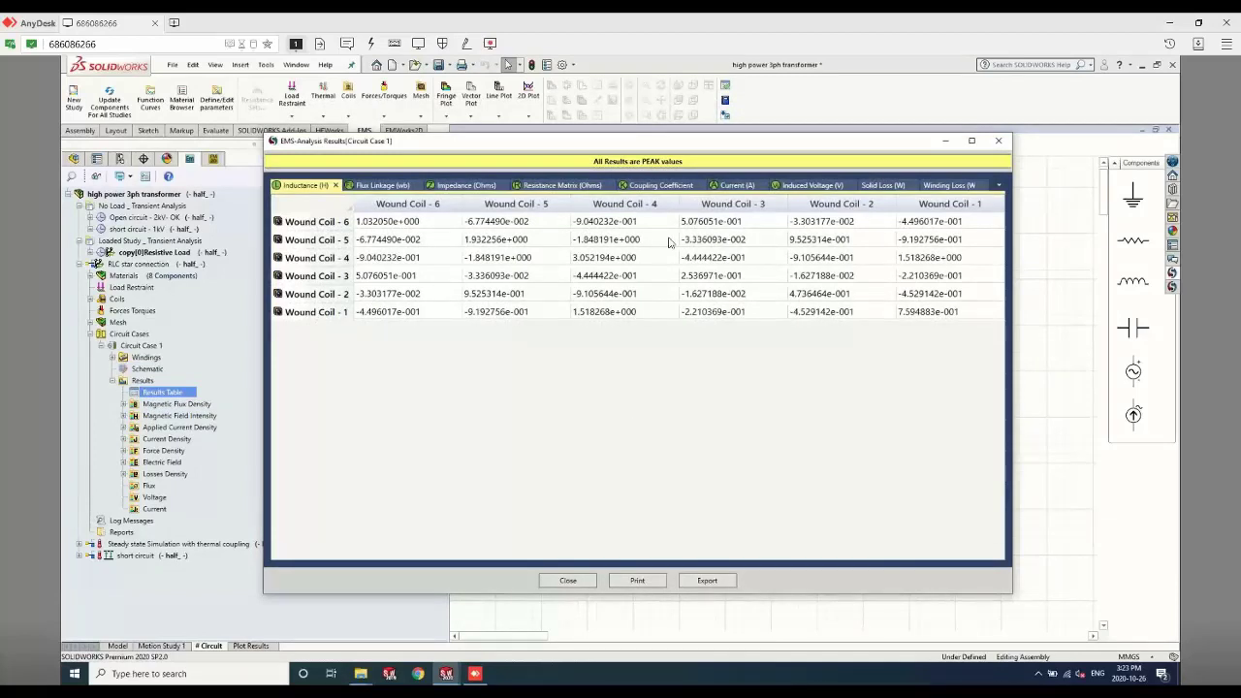
# Check Coupling Coefficient, Current (A) and Induced Voltage (V), then close and collapse the RLC study
pyautogui.click(664, 187)
pyautogui.click(737, 185)
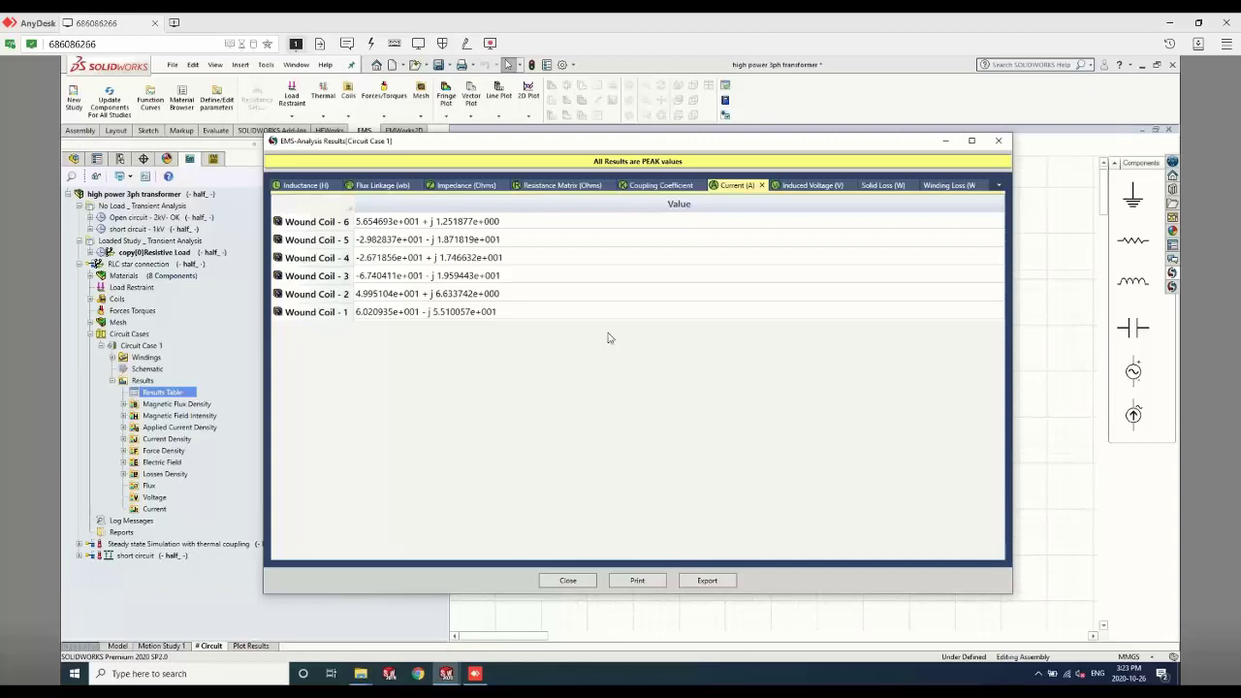
pyautogui.click(809, 186)
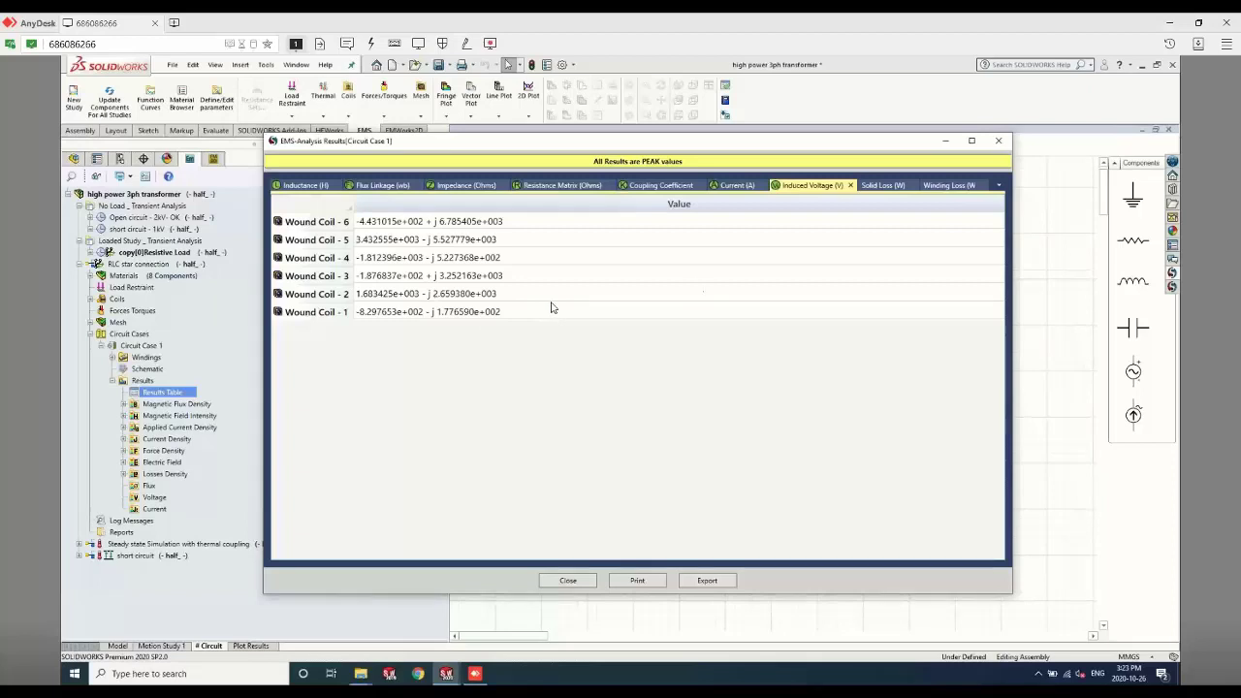
pyautogui.click(999, 140)
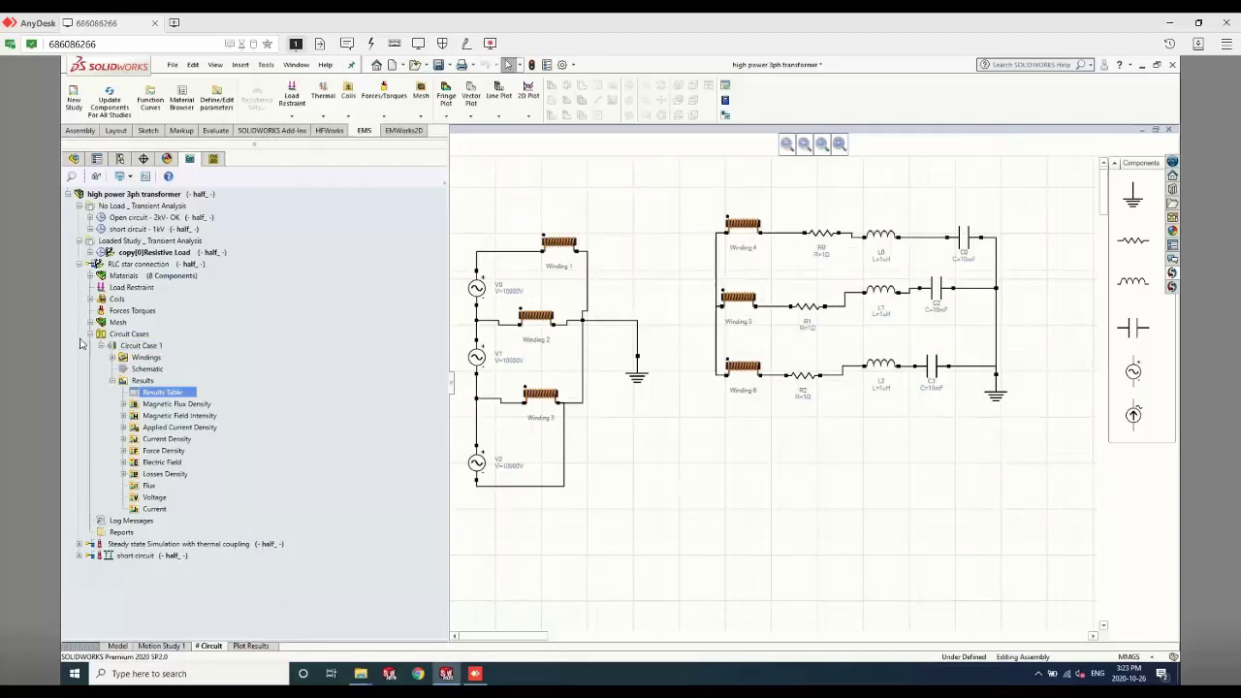
pyautogui.click(89, 333)
pyautogui.click(79, 264)
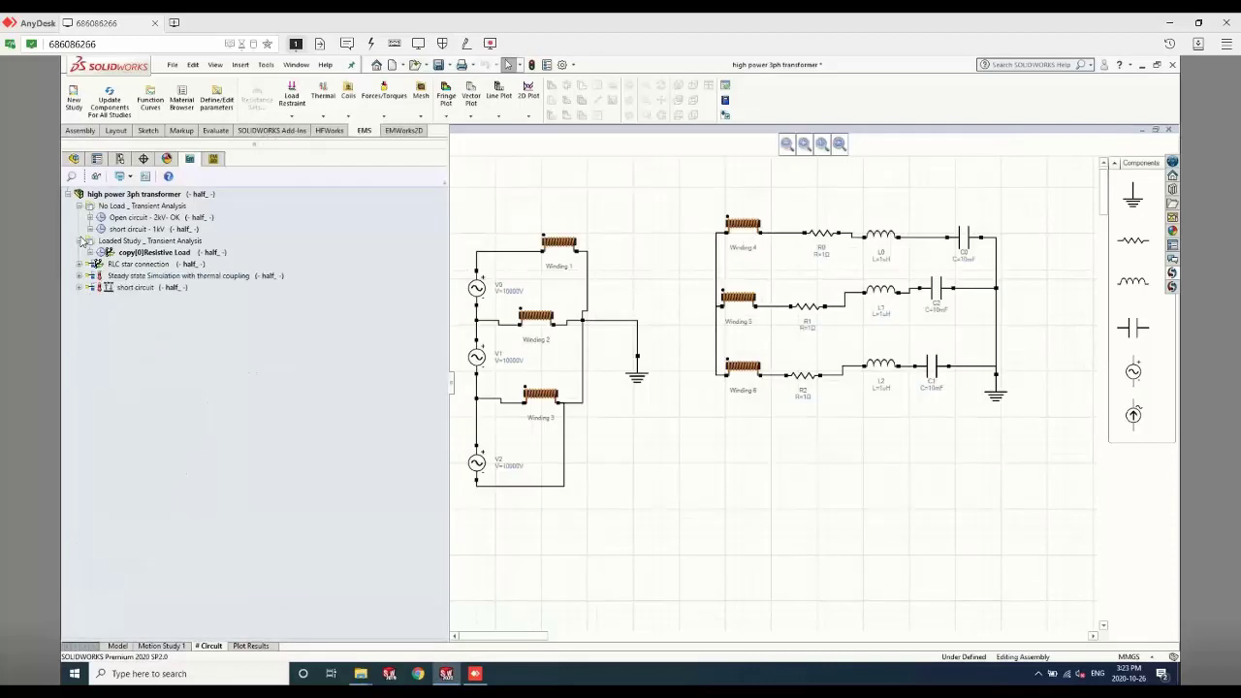
# Collapse Loaded Study and No Load, then try a thermal-structural coupled Transient Magnetic study and cancel
pyautogui.click(80, 241)
pyautogui.click(78, 205)
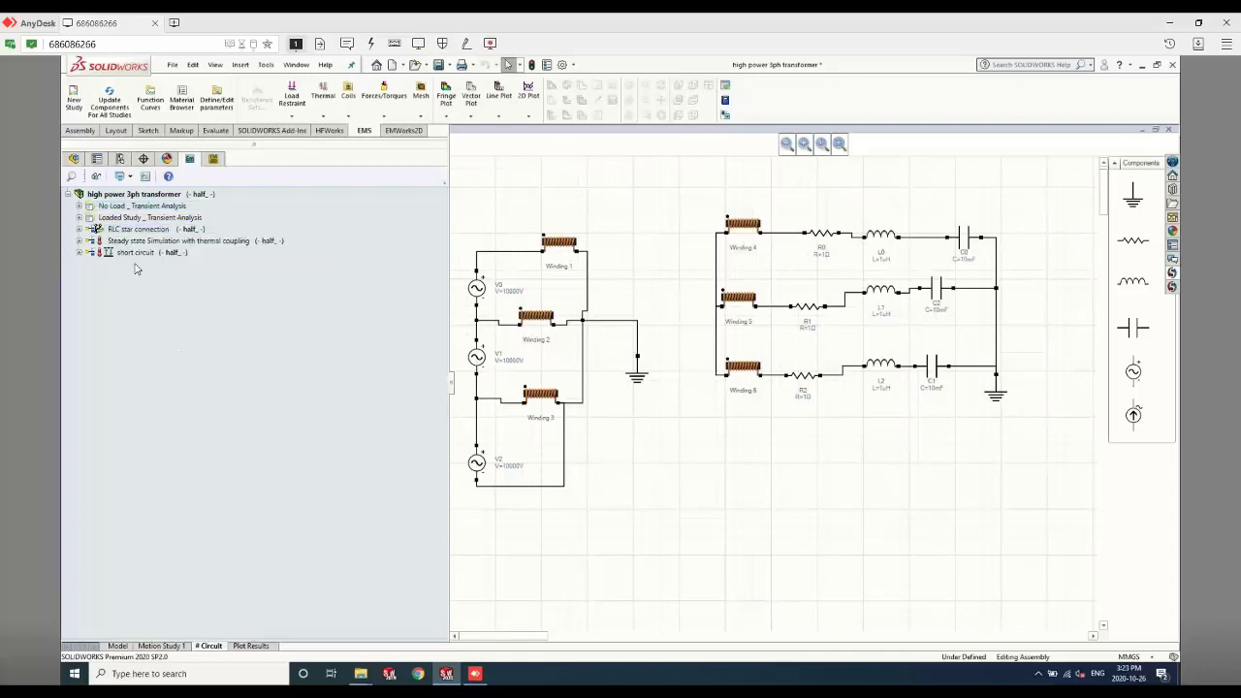
pyautogui.rightClick(182, 195)
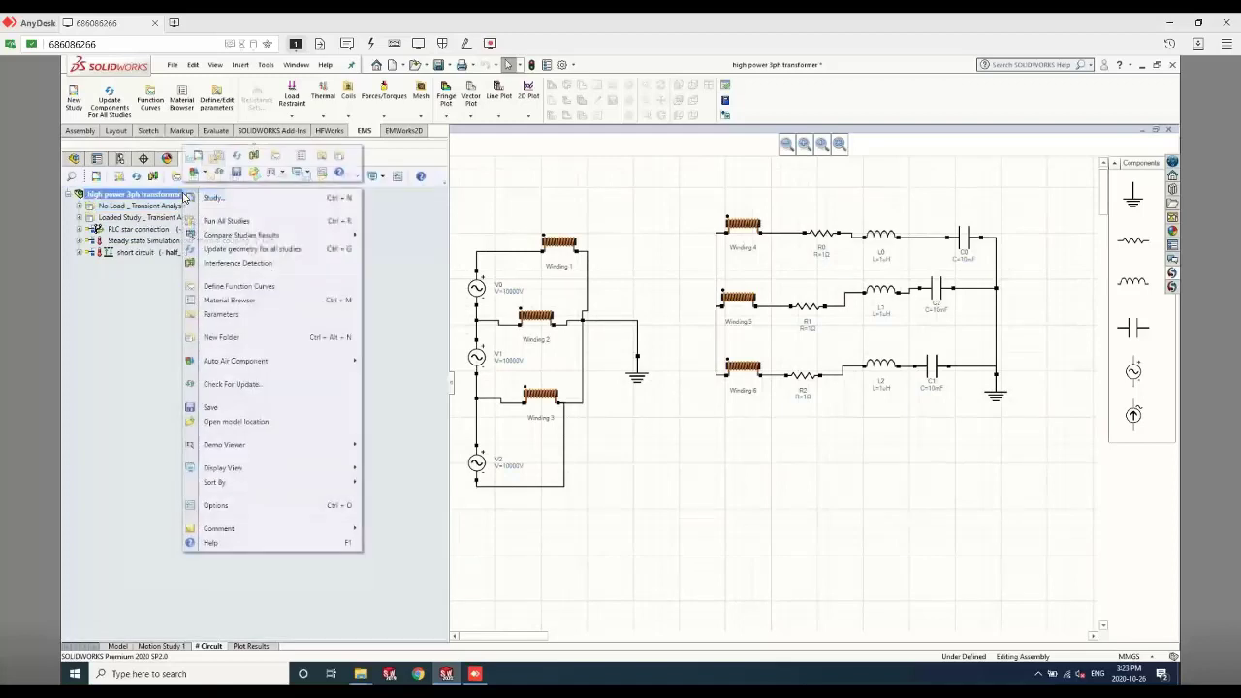
pyautogui.click(254, 198)
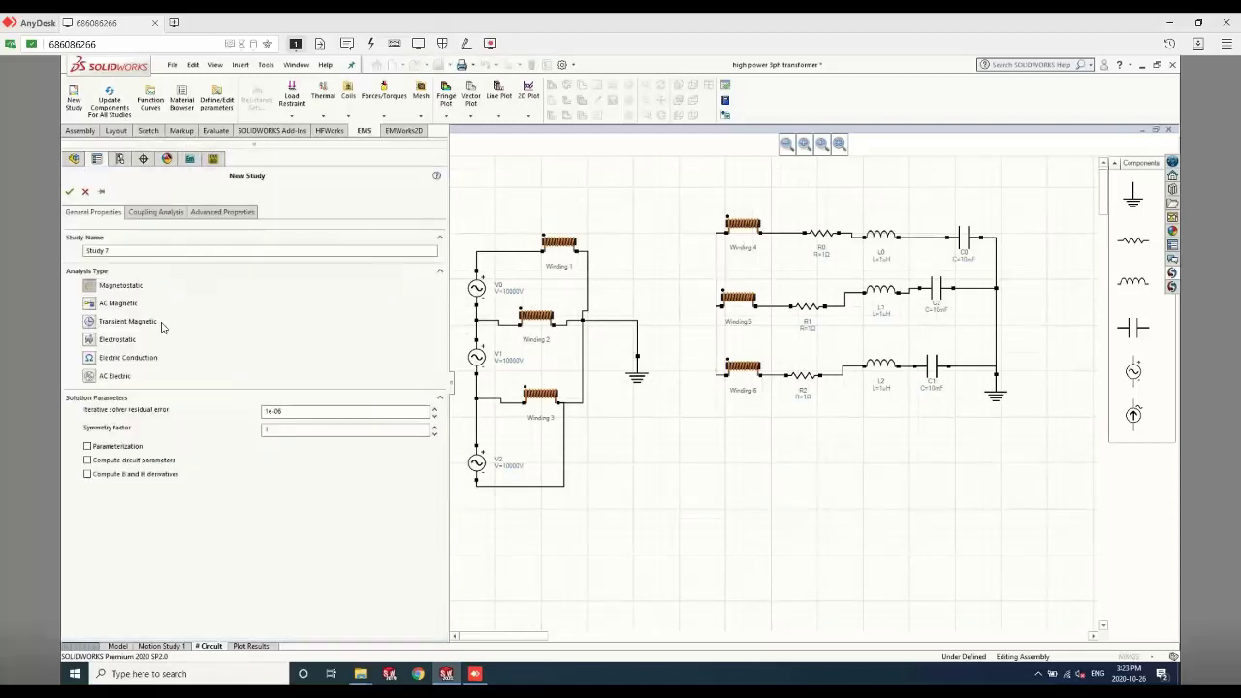
pyautogui.click(104, 319)
pyautogui.click(155, 211)
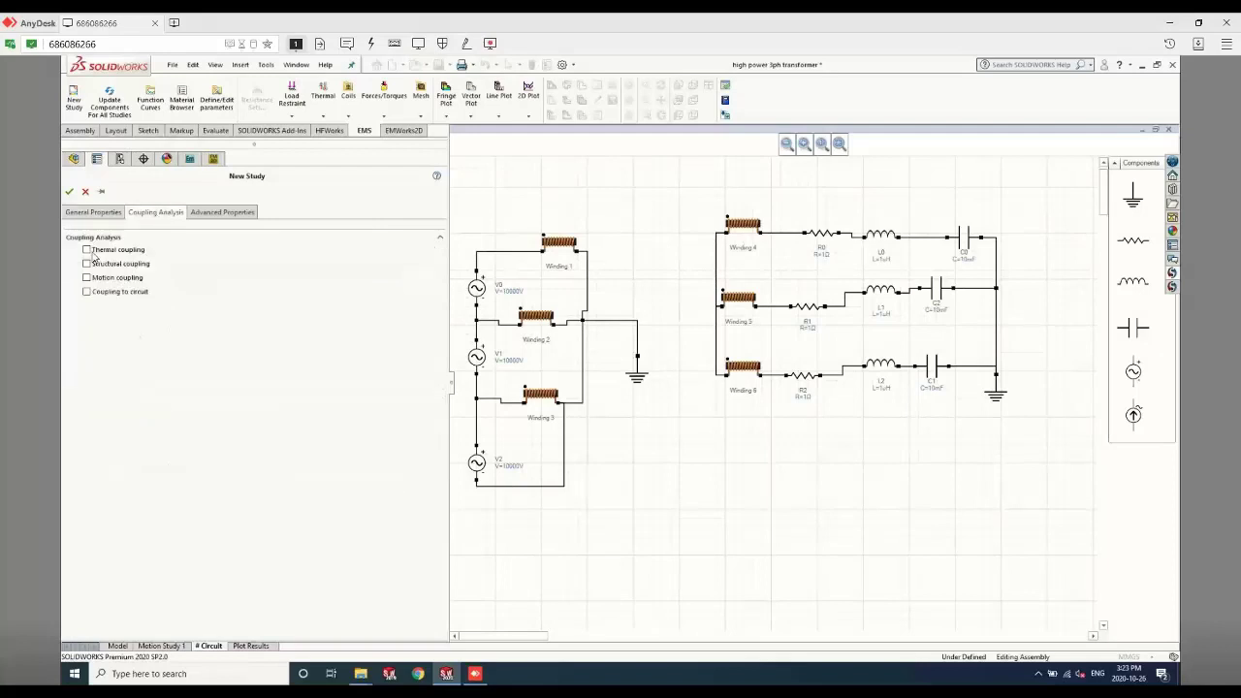
pyautogui.click(86, 249)
pyautogui.click(86, 263)
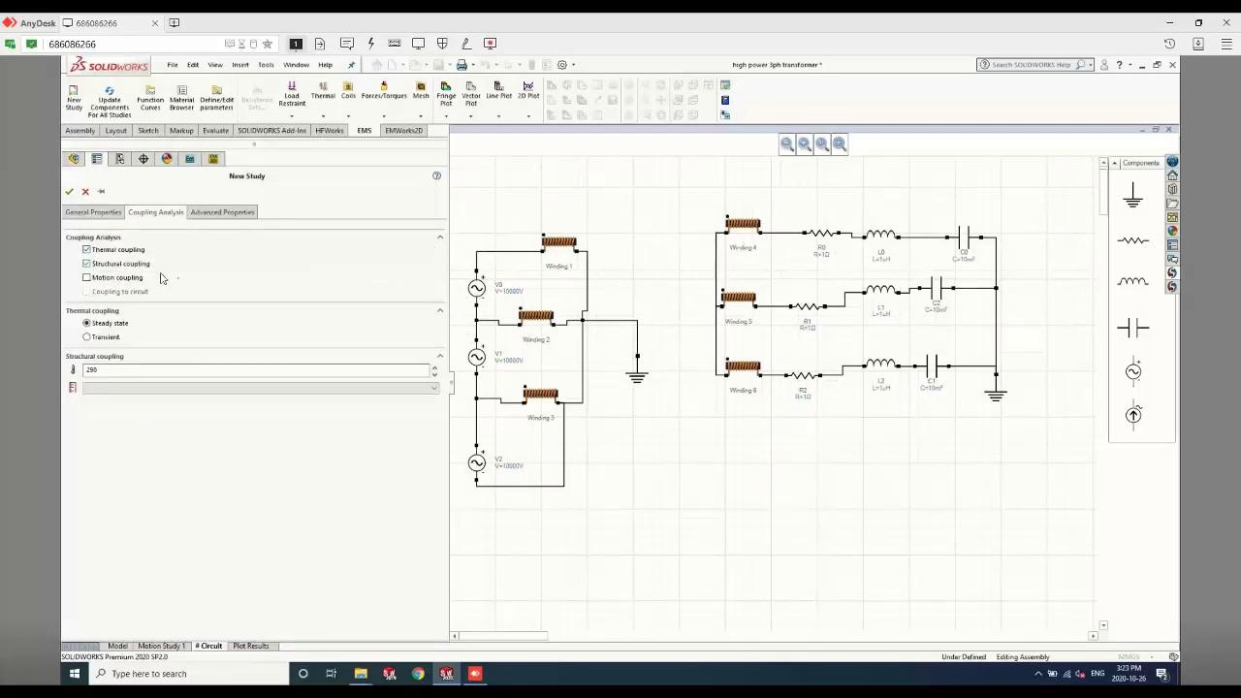
pyautogui.click(86, 191)
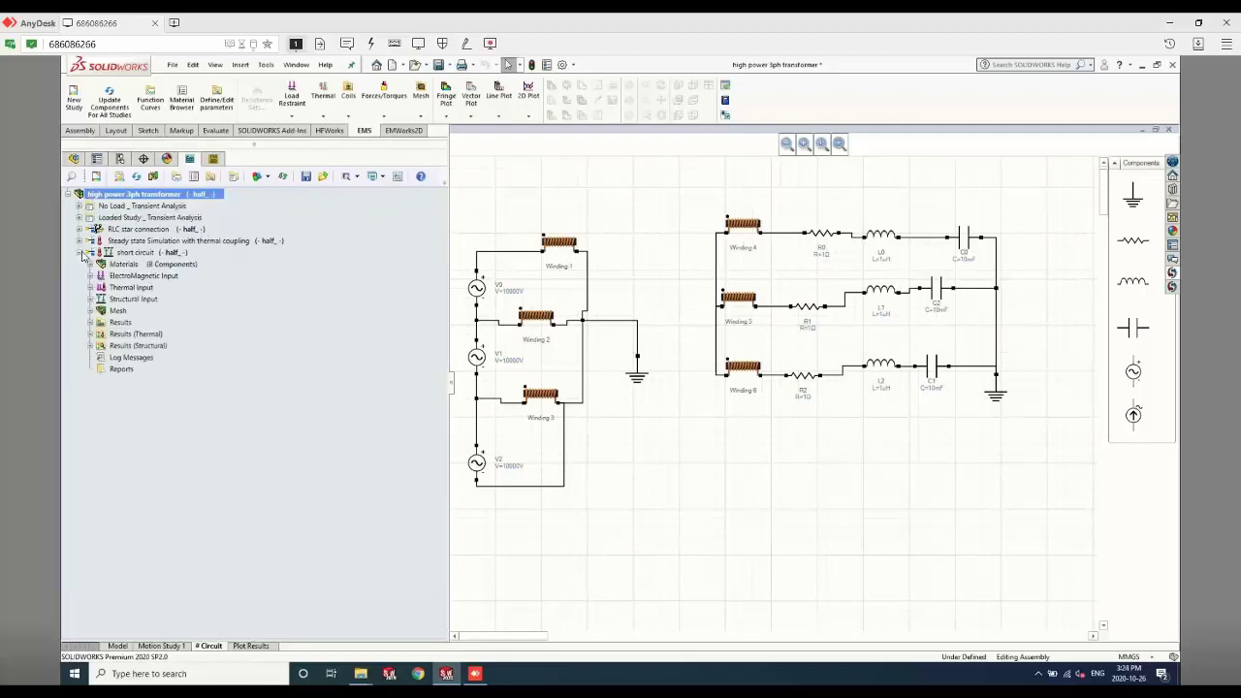
# Check the short circuit study's materials, electromagnetic coils and thermal convection inputs
pyautogui.click(109, 299)
pyautogui.click(91, 265)
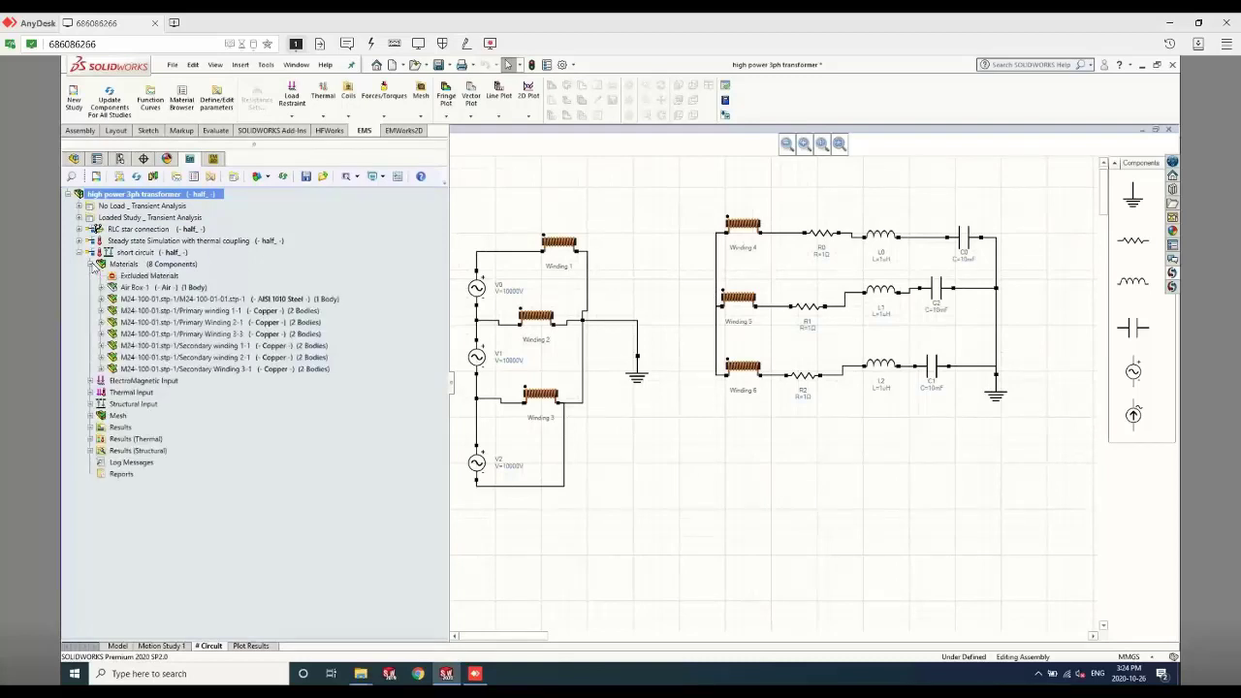
pyautogui.click(90, 264)
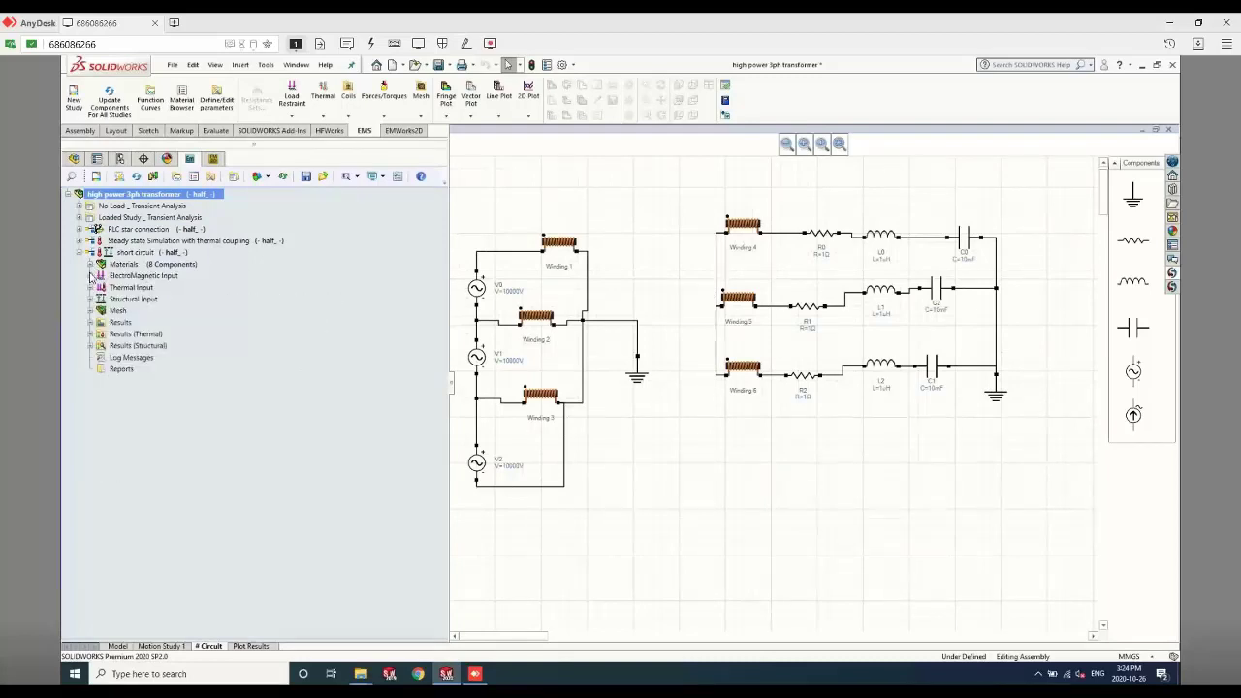
pyautogui.click(91, 277)
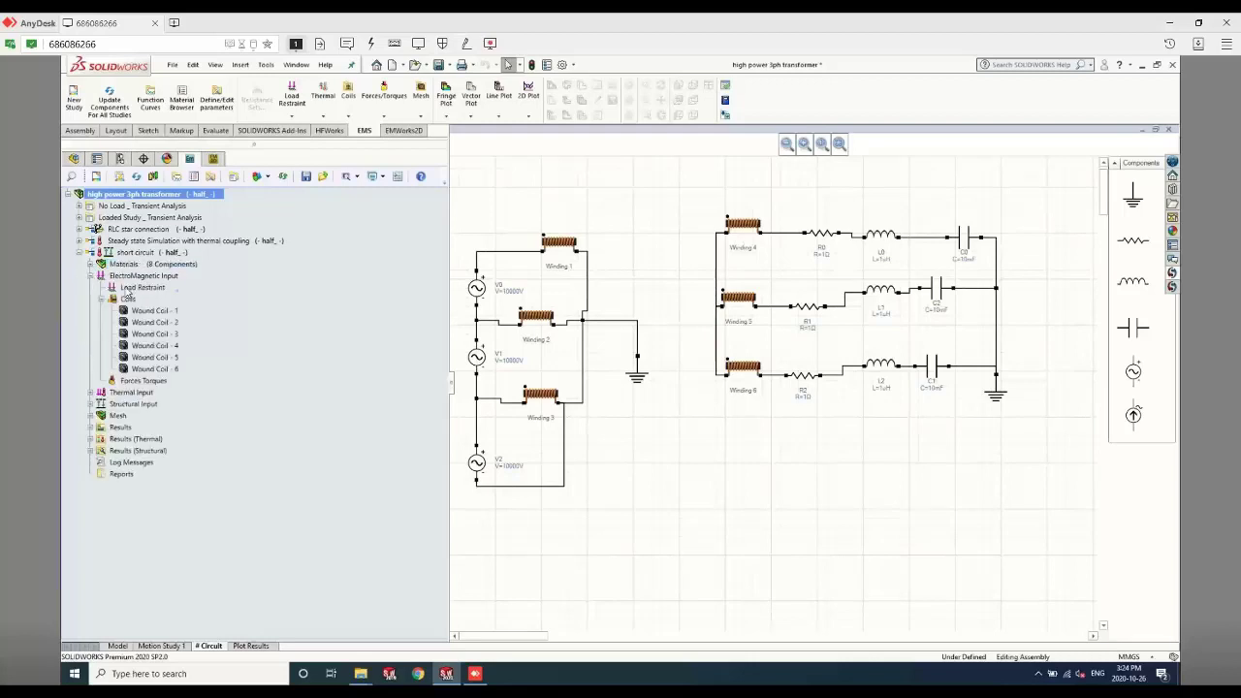
pyautogui.click(90, 276)
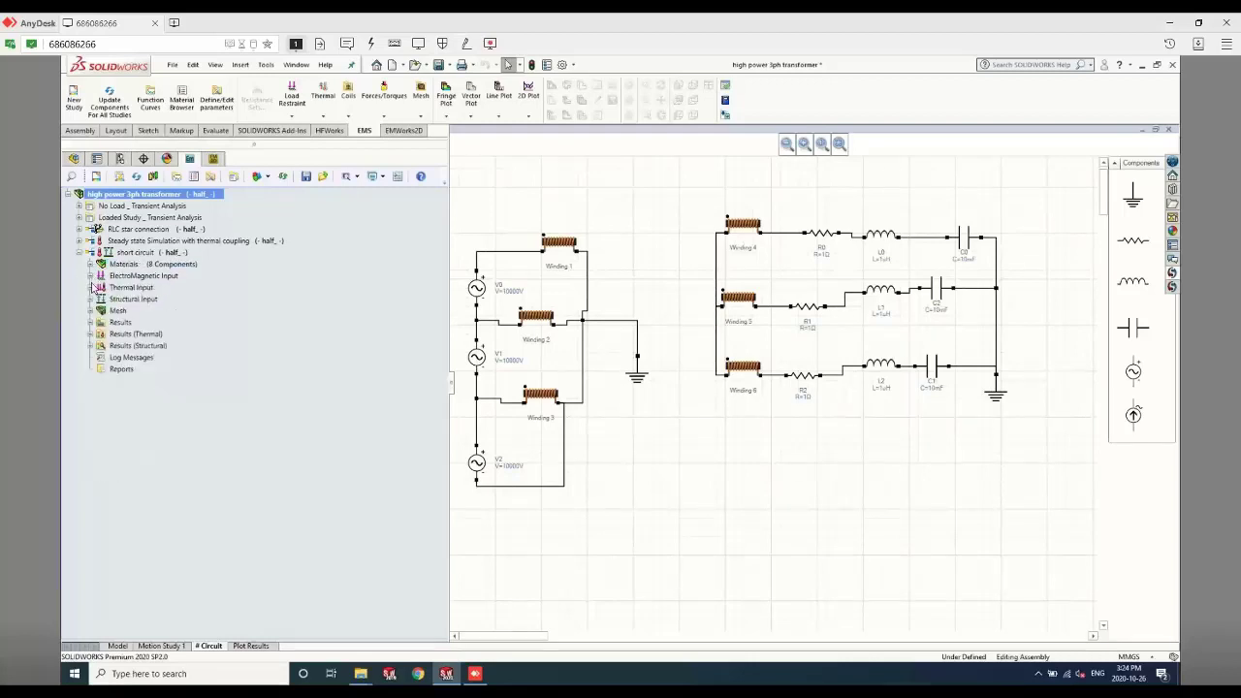
pyautogui.click(90, 288)
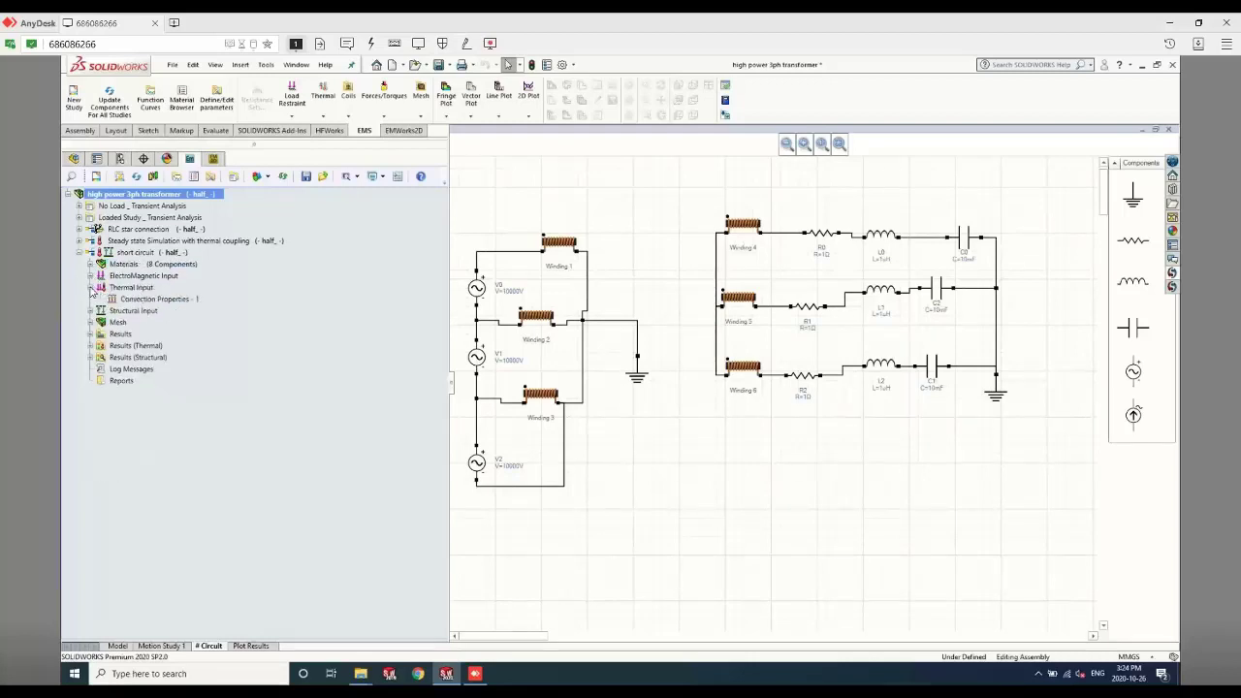
pyautogui.click(164, 299)
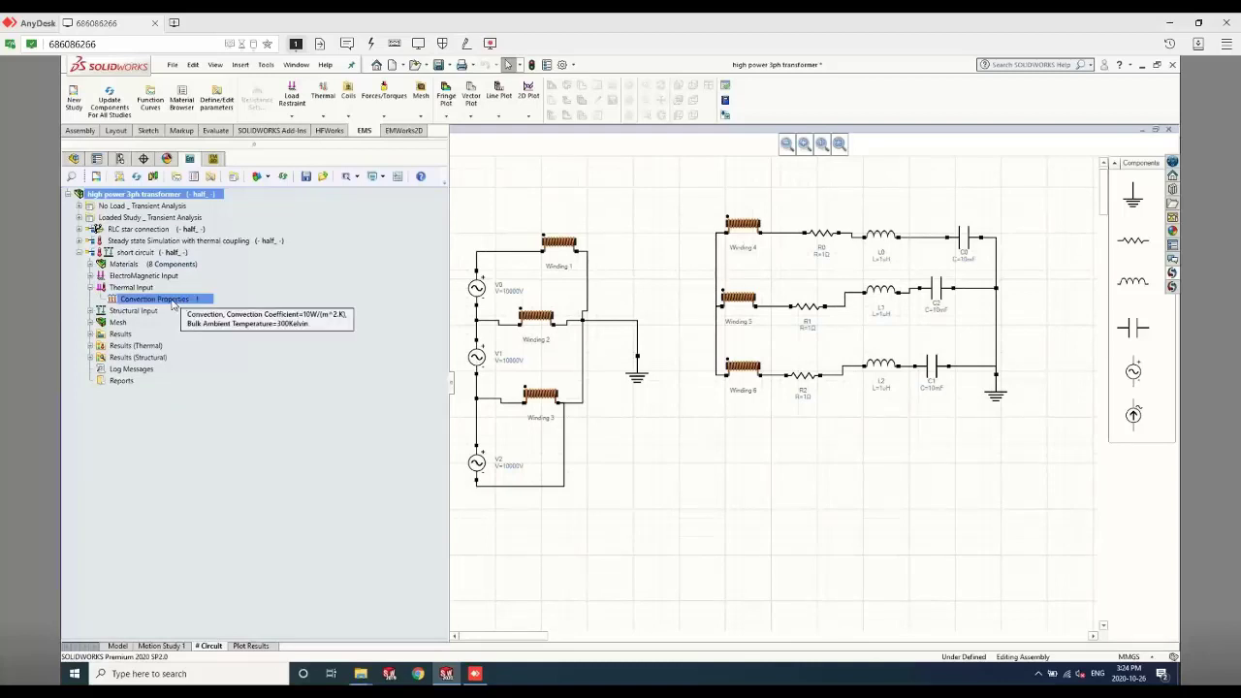
# Check Fixed Constraint - 1 and the thermal and structural options, then return to the 3D model
pyautogui.click(90, 311)
pyautogui.click(153, 324)
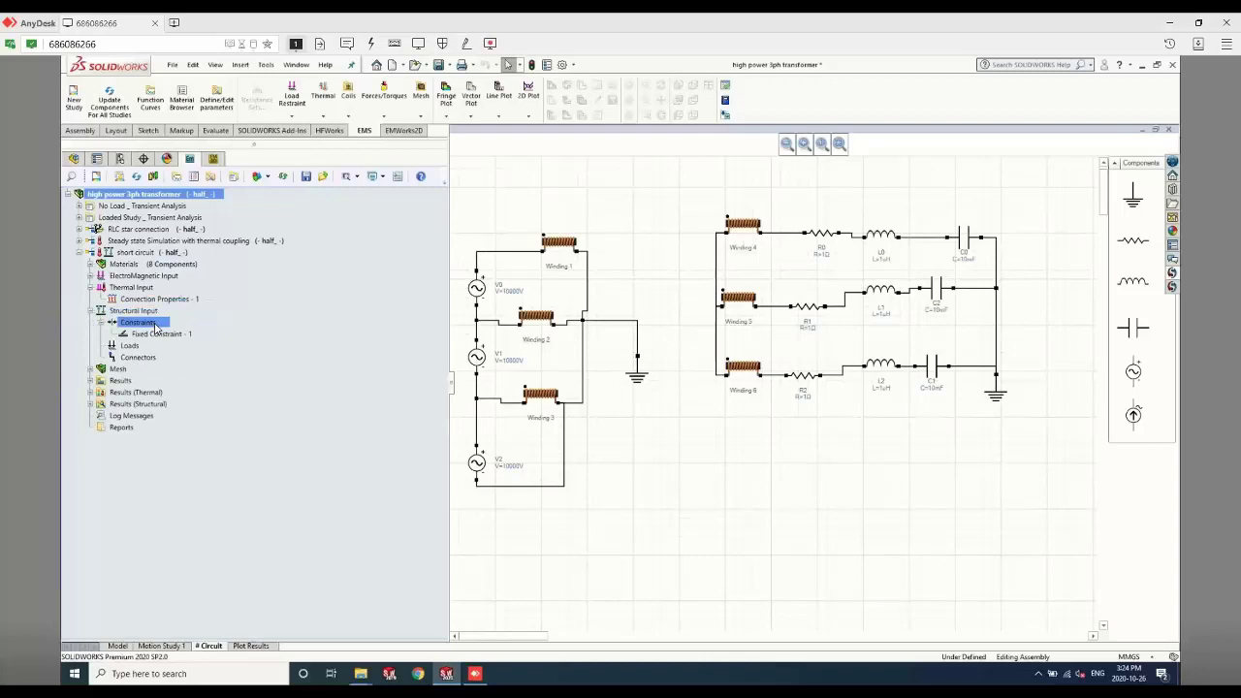
pyautogui.rightClick(141, 289)
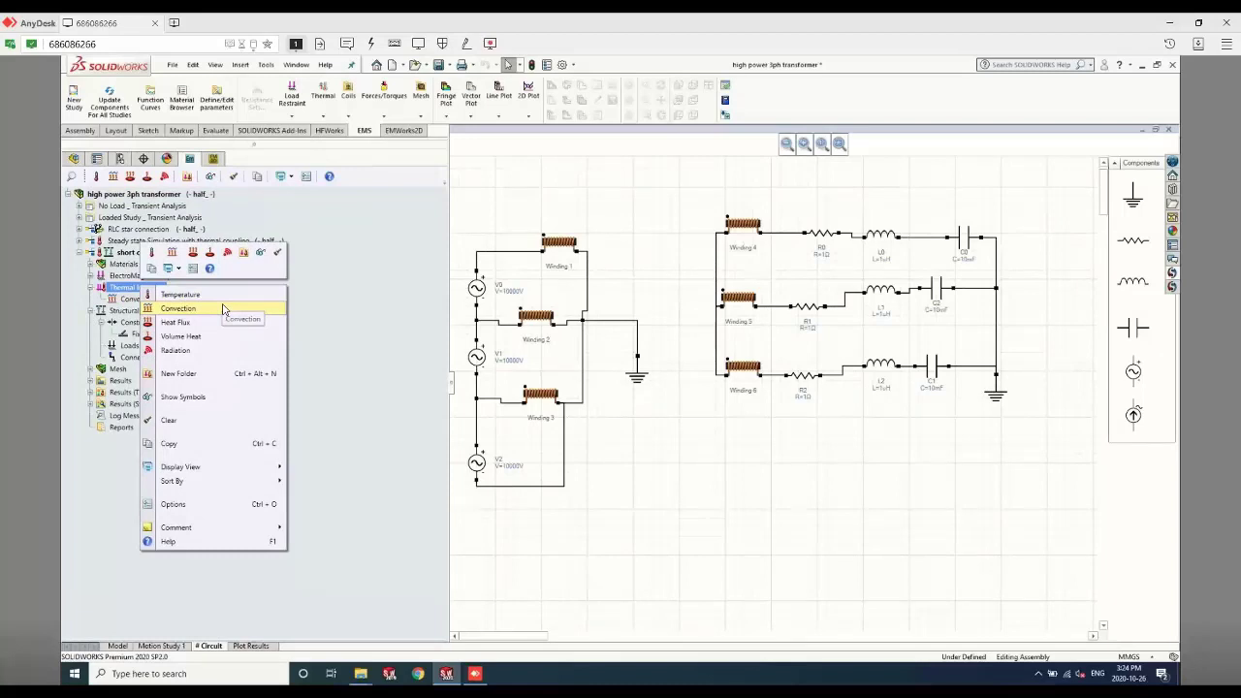
pyautogui.click(353, 307)
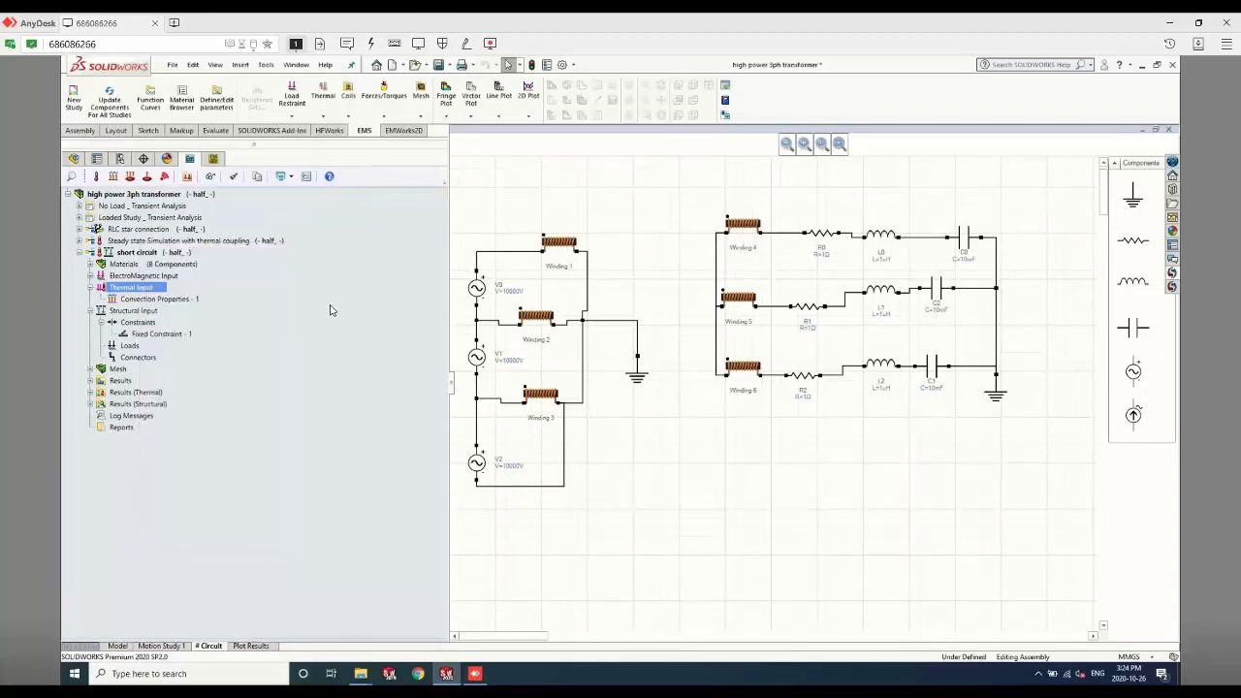
pyautogui.click(90, 287)
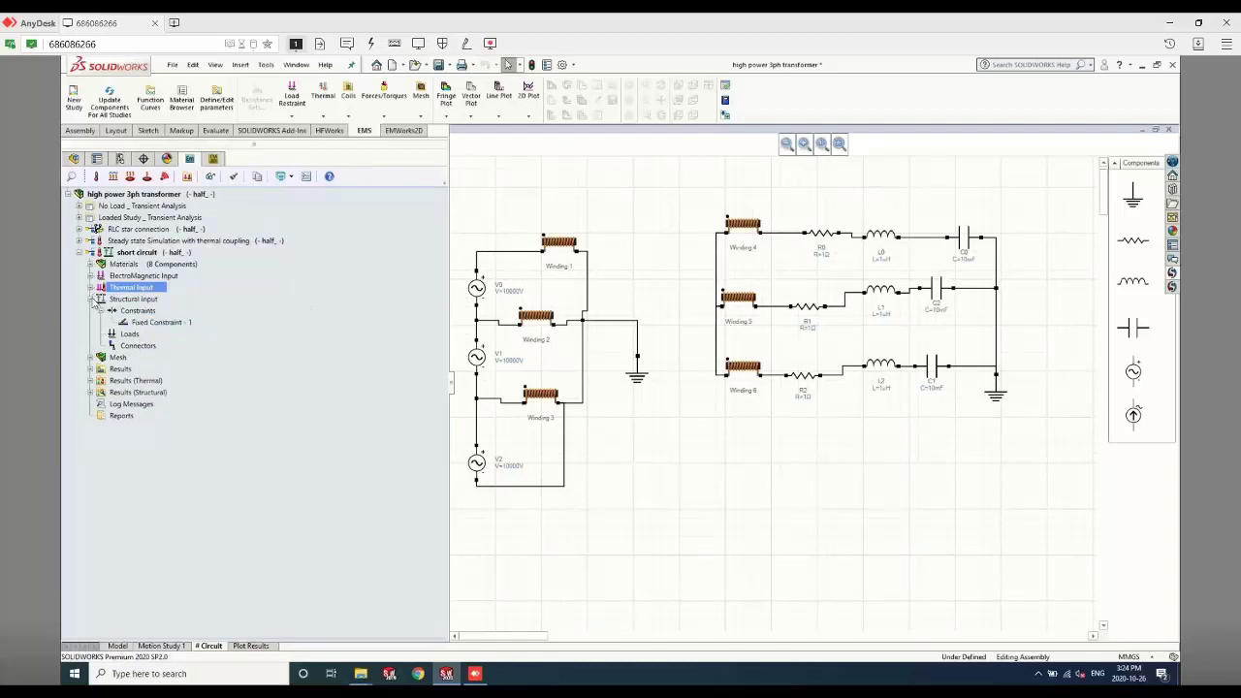
pyautogui.rightClick(145, 301)
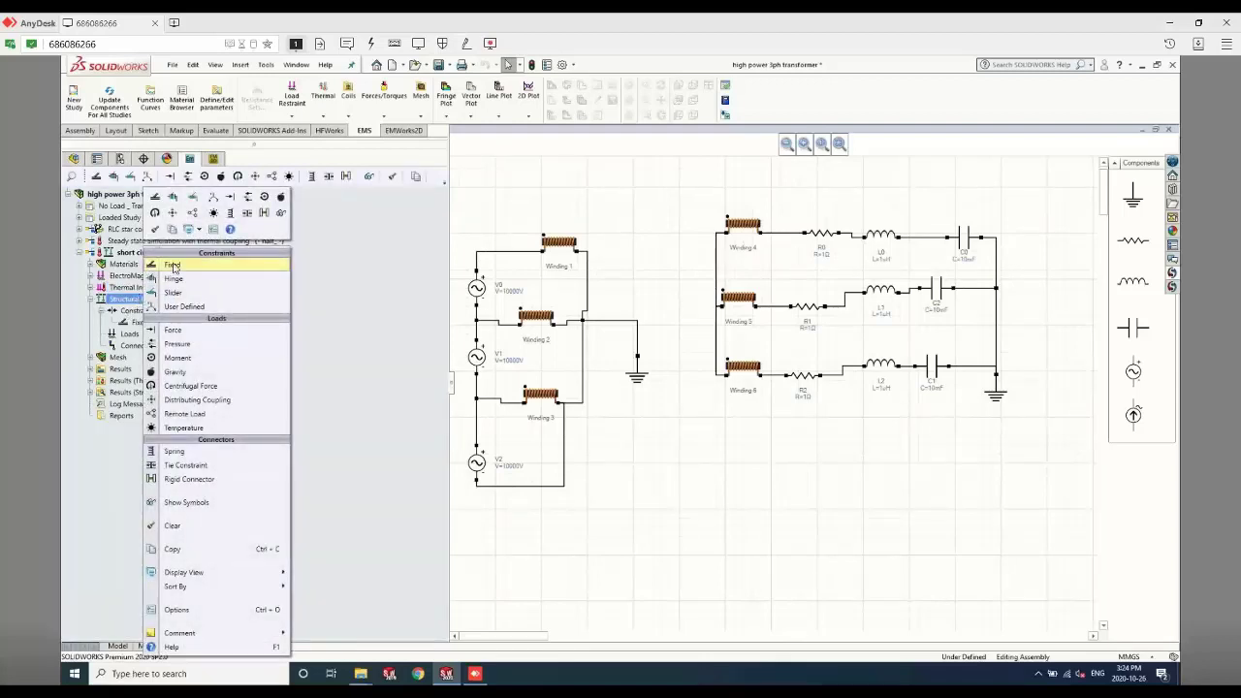
pyautogui.click(459, 355)
pyautogui.click(117, 645)
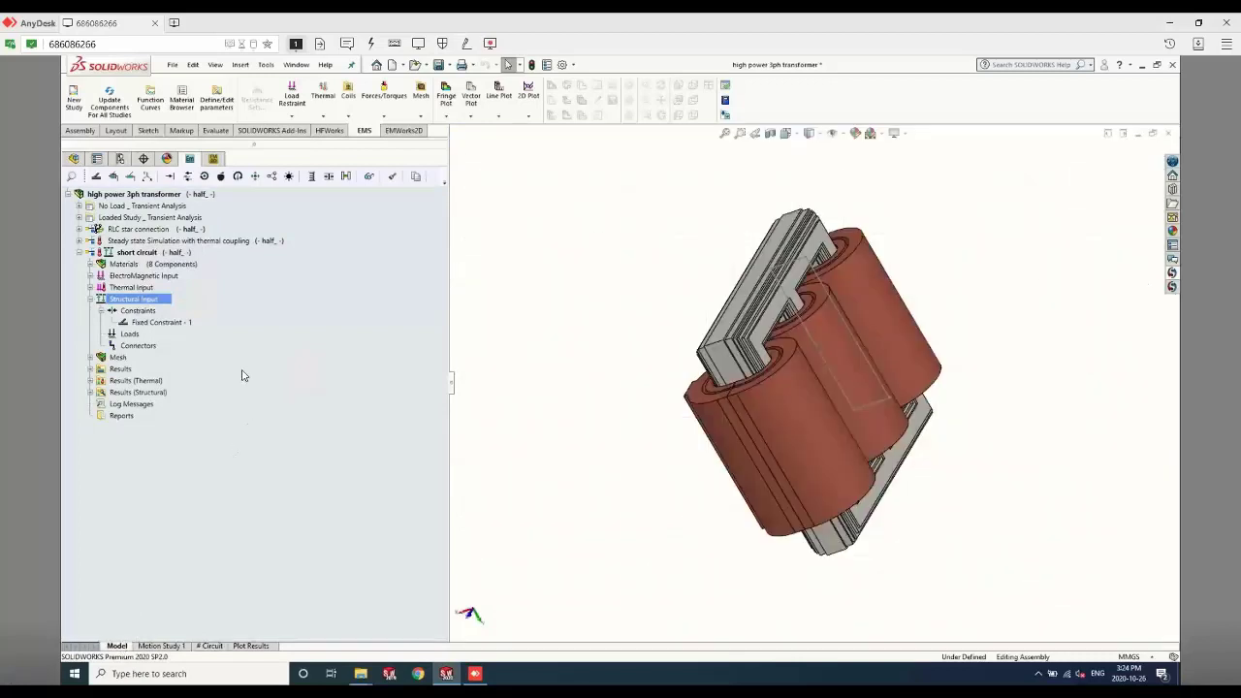
# Check the Structural Input's constraint and load options without adding anything, then collapse it
pyautogui.rightClick(147, 299)
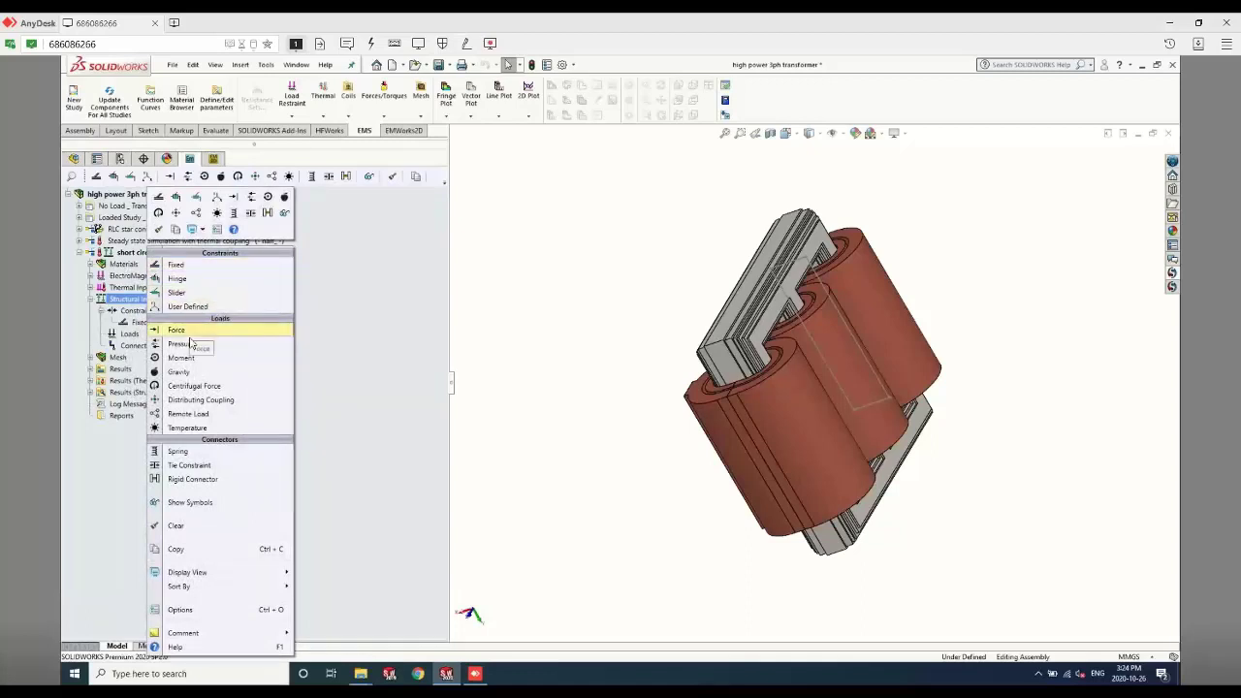
pyautogui.click(402, 315)
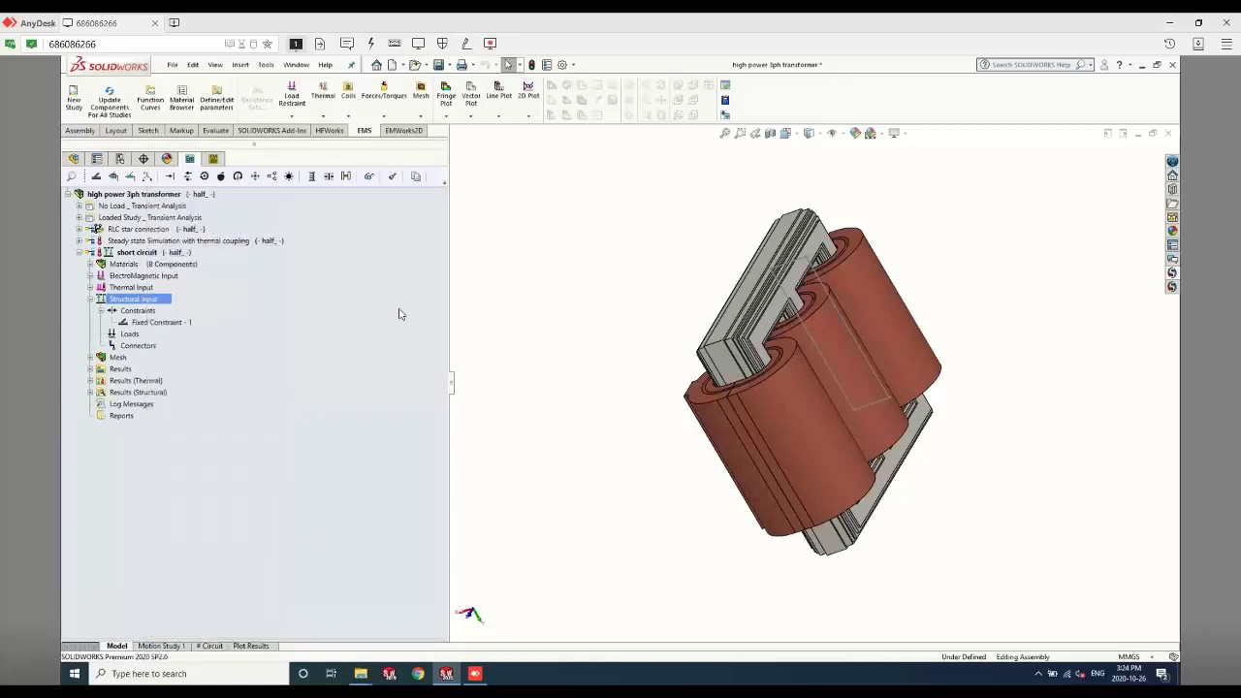
pyautogui.click(89, 299)
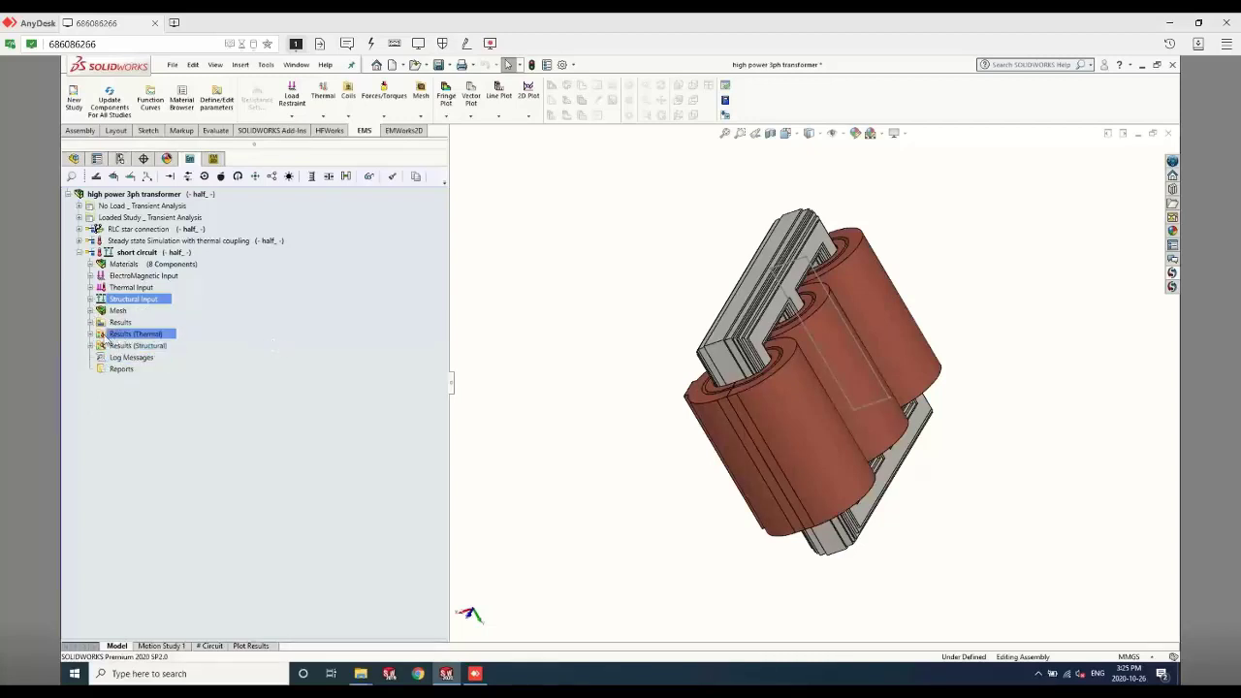
# Show the Results (Thermal) Temperature - 1 plot, with the core limbs hottest
pyautogui.click(90, 323)
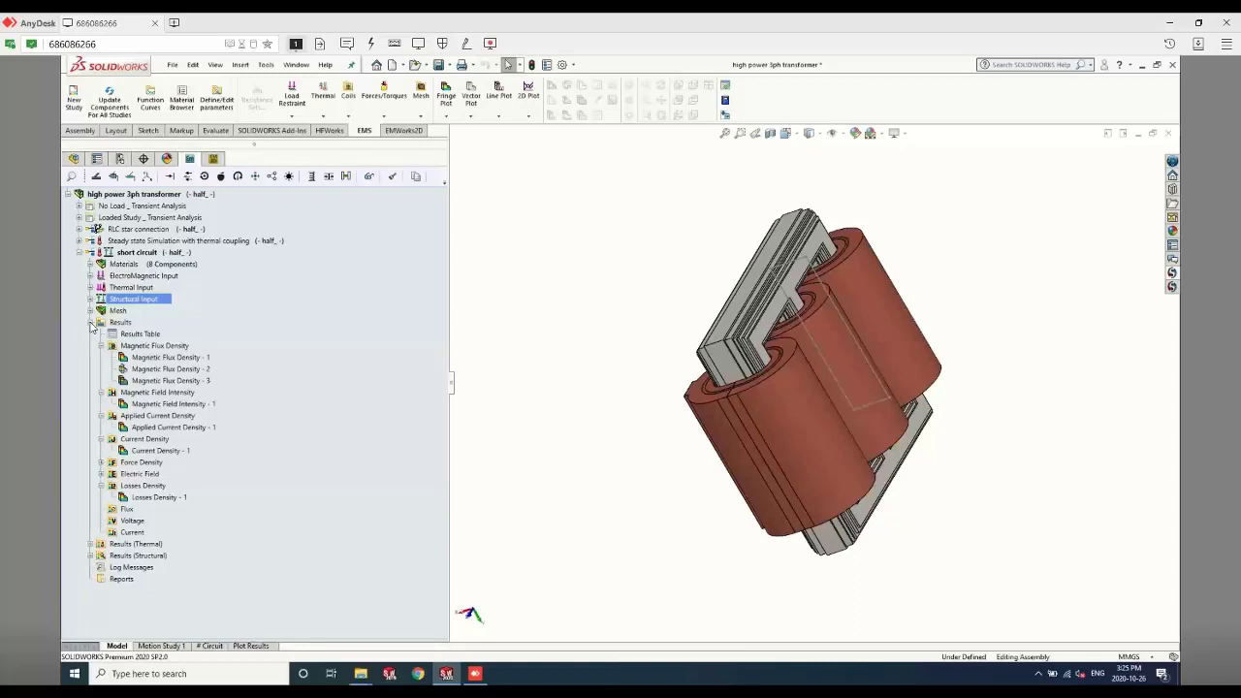
pyautogui.click(90, 323)
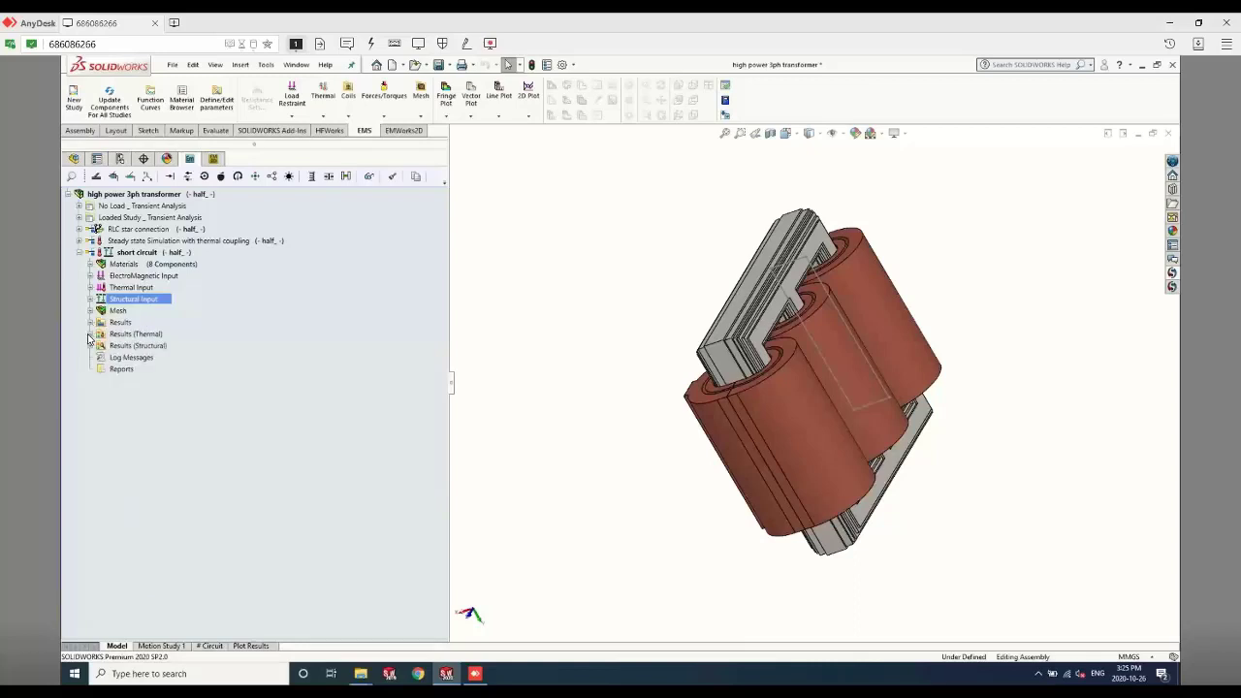
pyautogui.click(90, 335)
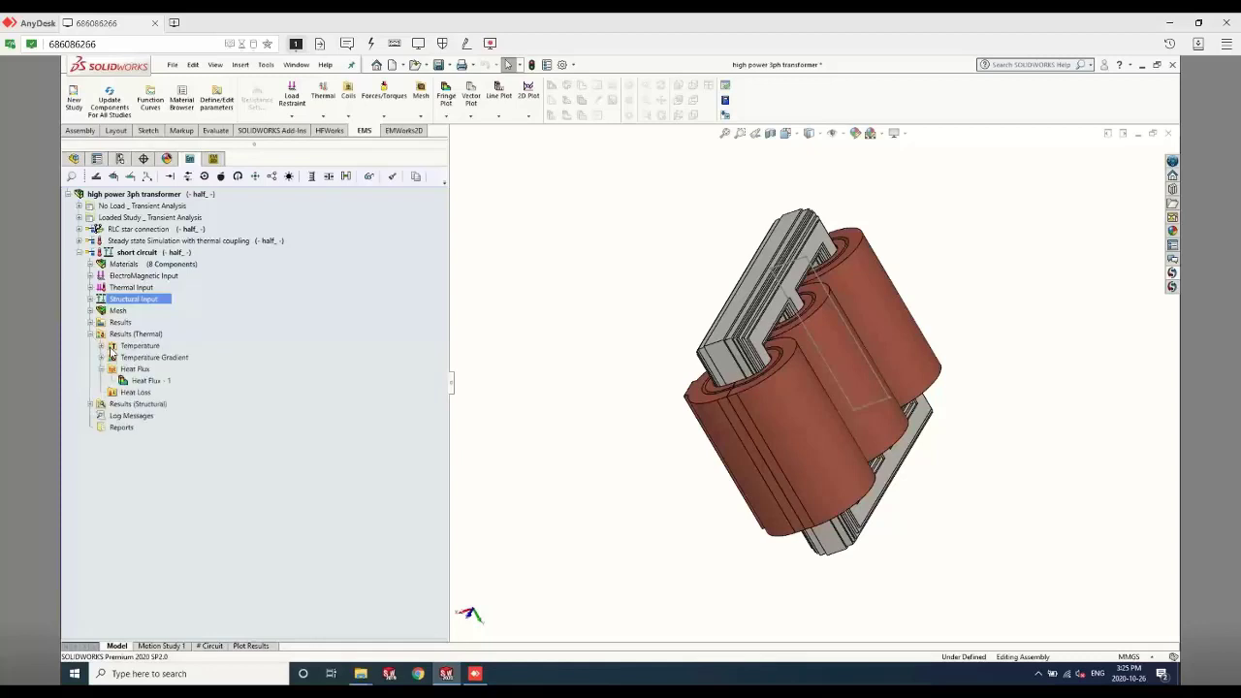
pyautogui.click(101, 346)
pyautogui.doubleClick(151, 357)
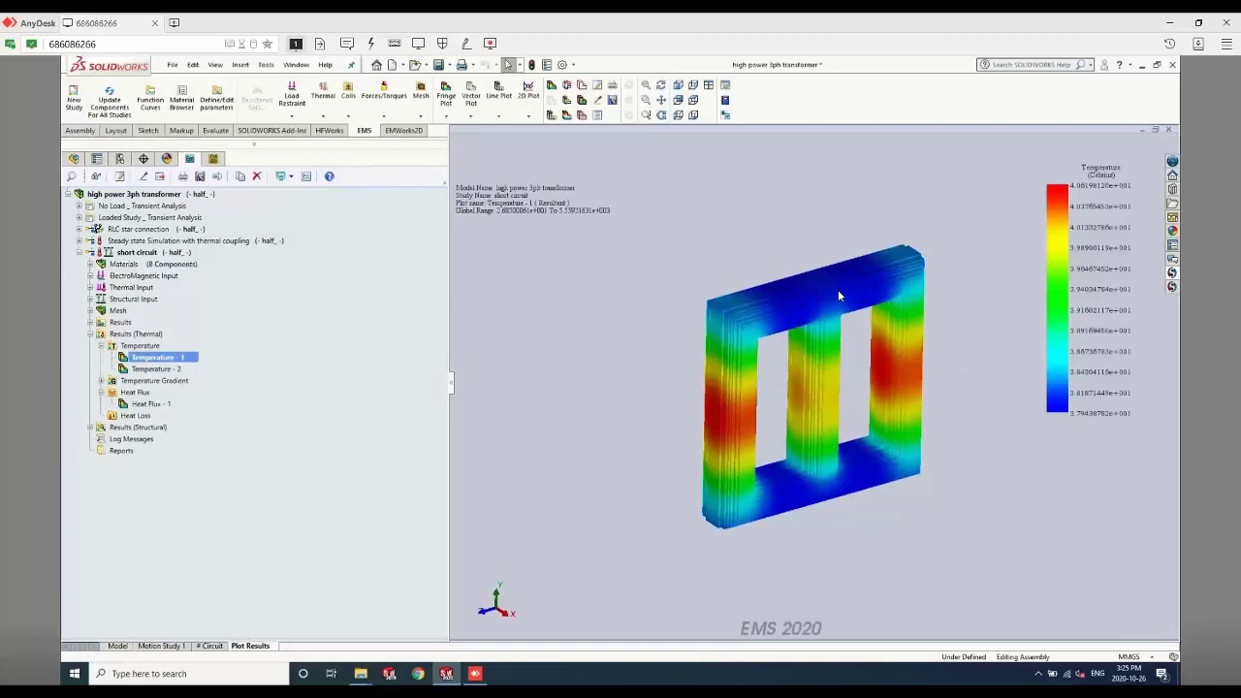
# Hide the Temperature - 1 plot and collapse its folder
pyautogui.rightClick(174, 357)
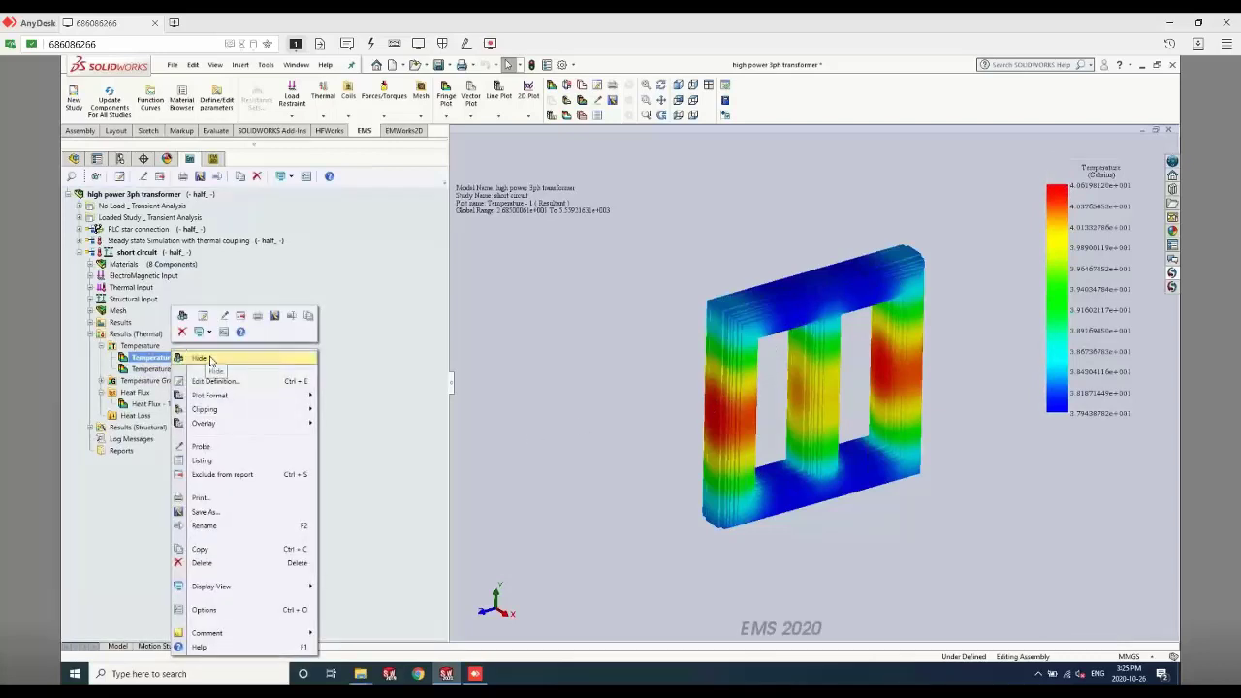
pyautogui.press('Escape')
pyautogui.click(101, 346)
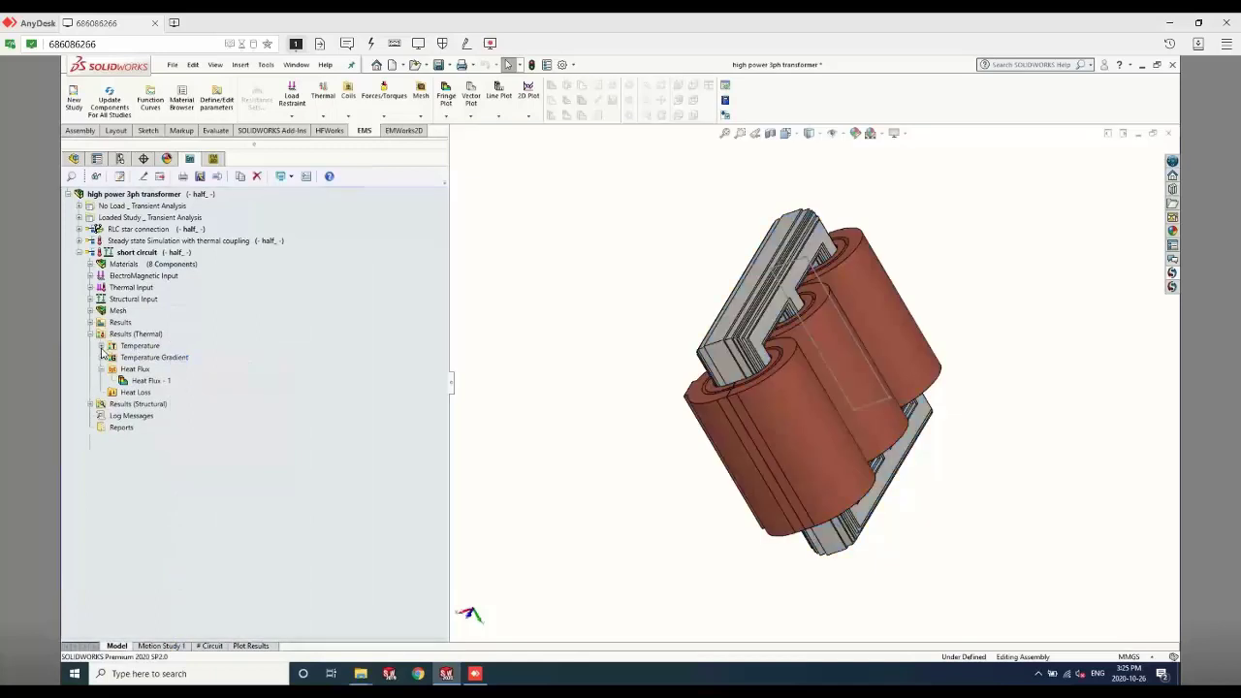
# Display the coils' Heat Flux - 1 plot, orbited to view the coils from above
pyautogui.click(157, 381)
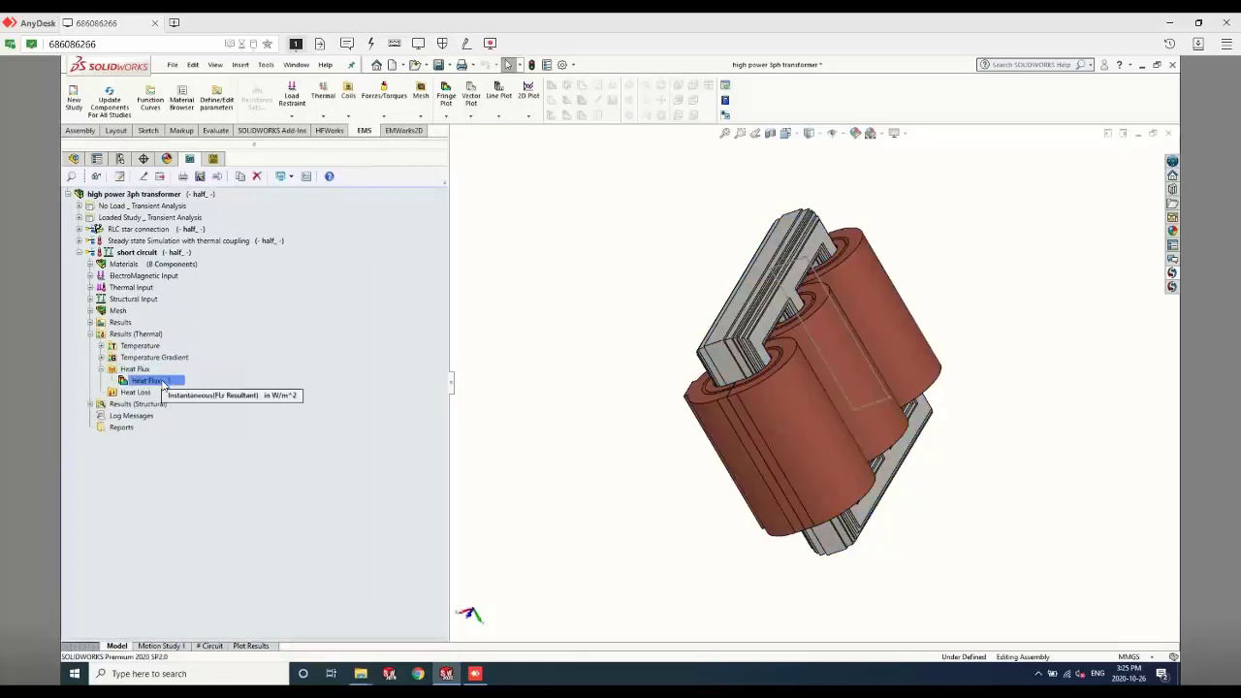
pyautogui.doubleClick(145, 381)
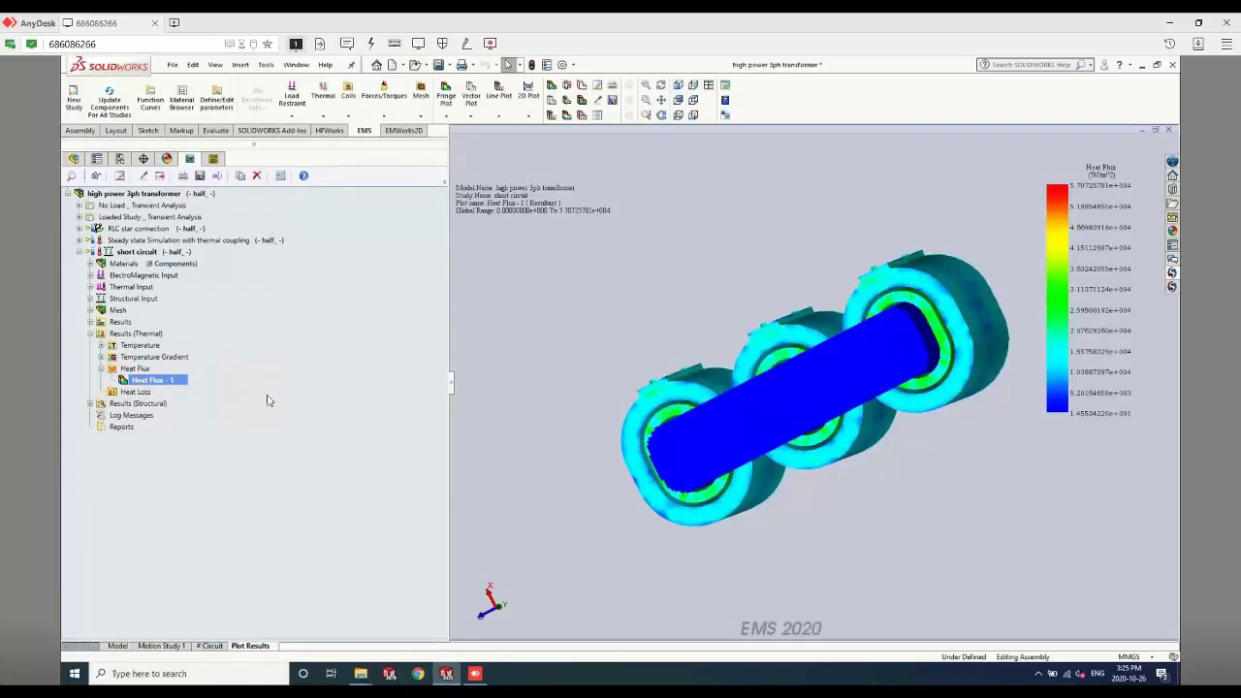
pyautogui.moveTo(601, 310); pyautogui.dragTo(488, 404, button='middle')
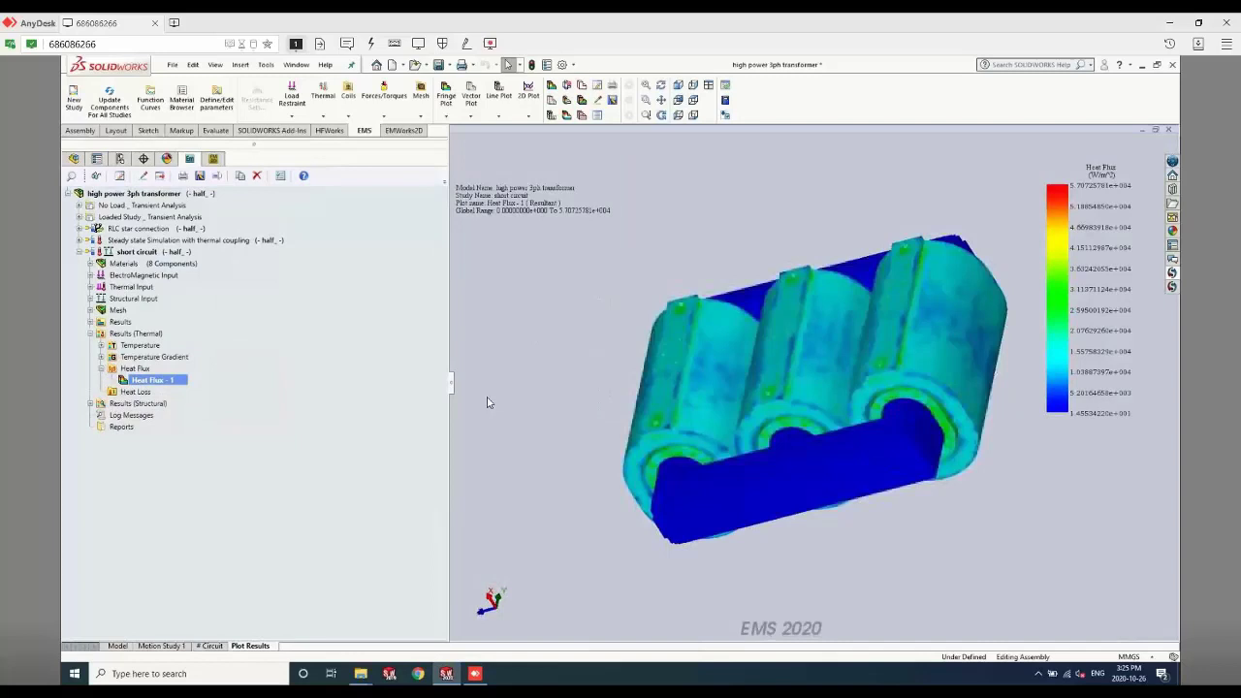
# Hide Heat Flux - 1 and switch from thermal to structural results, selecting Displacement - 1
pyautogui.rightClick(165, 383)
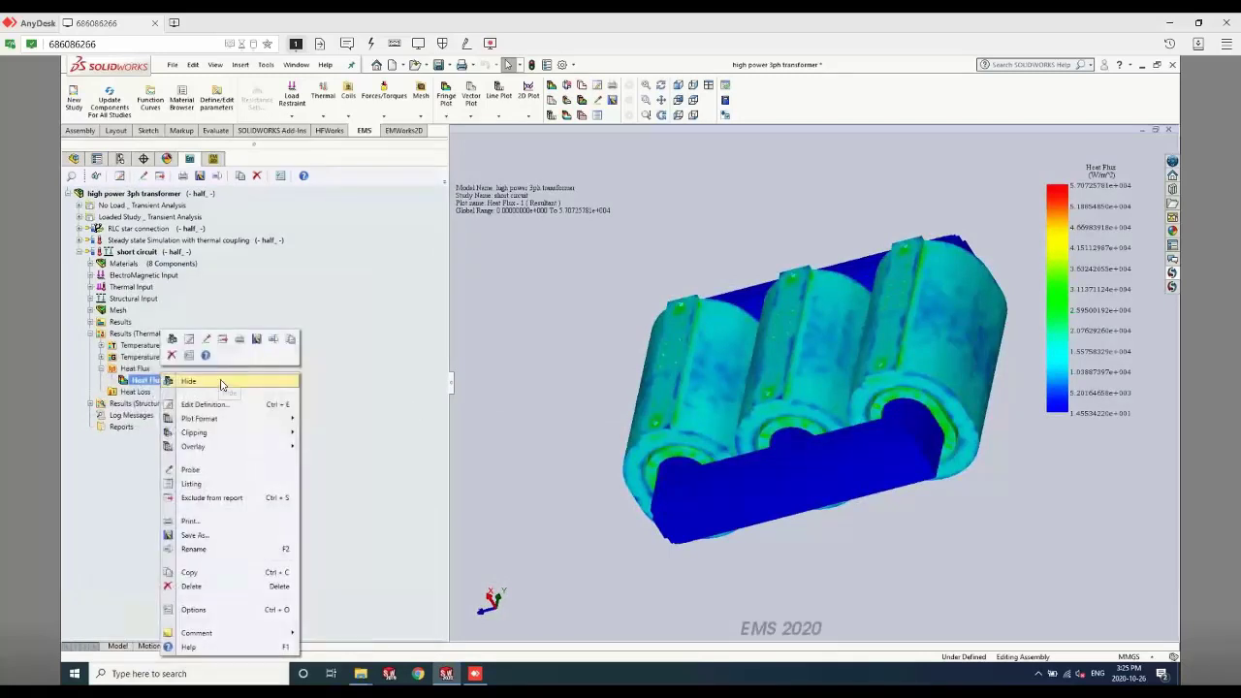
pyautogui.click(229, 380)
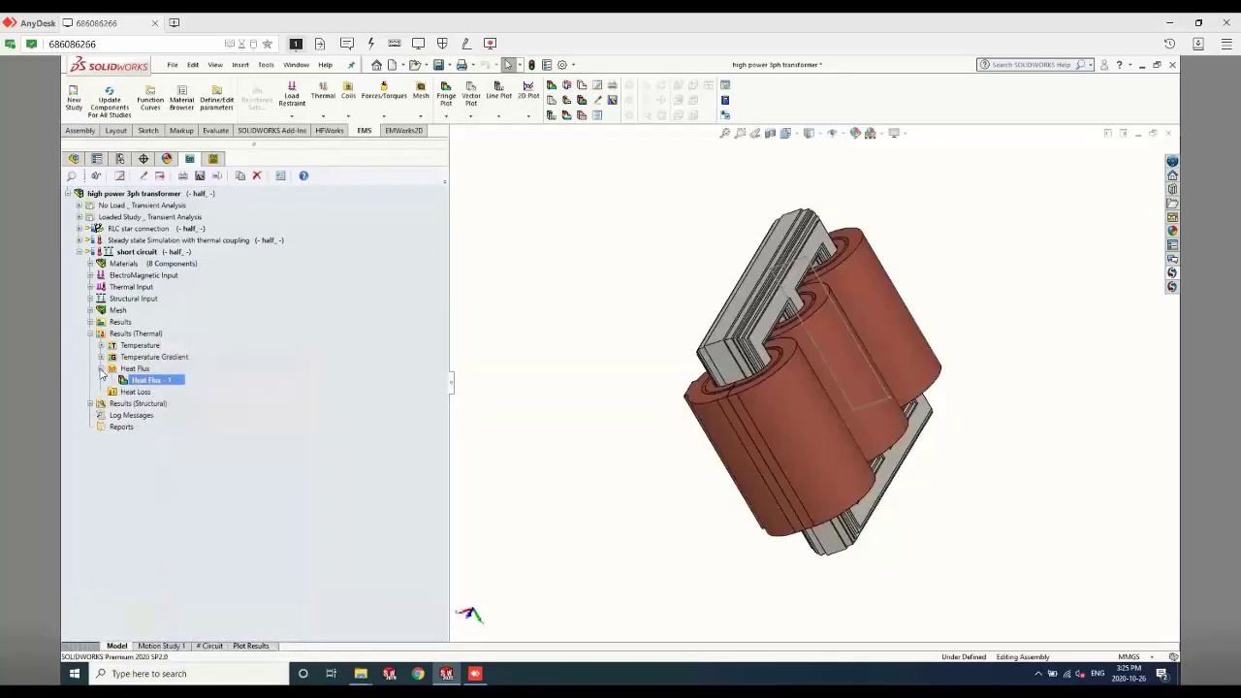
pyautogui.click(101, 368)
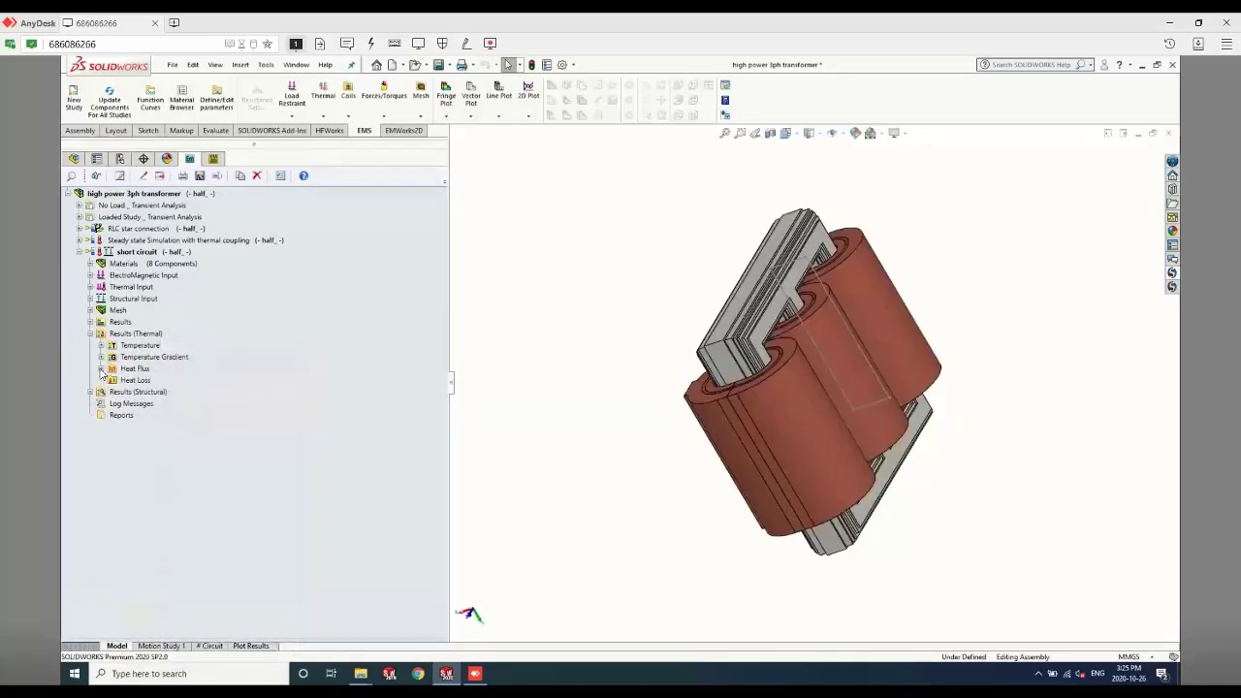
pyautogui.click(91, 333)
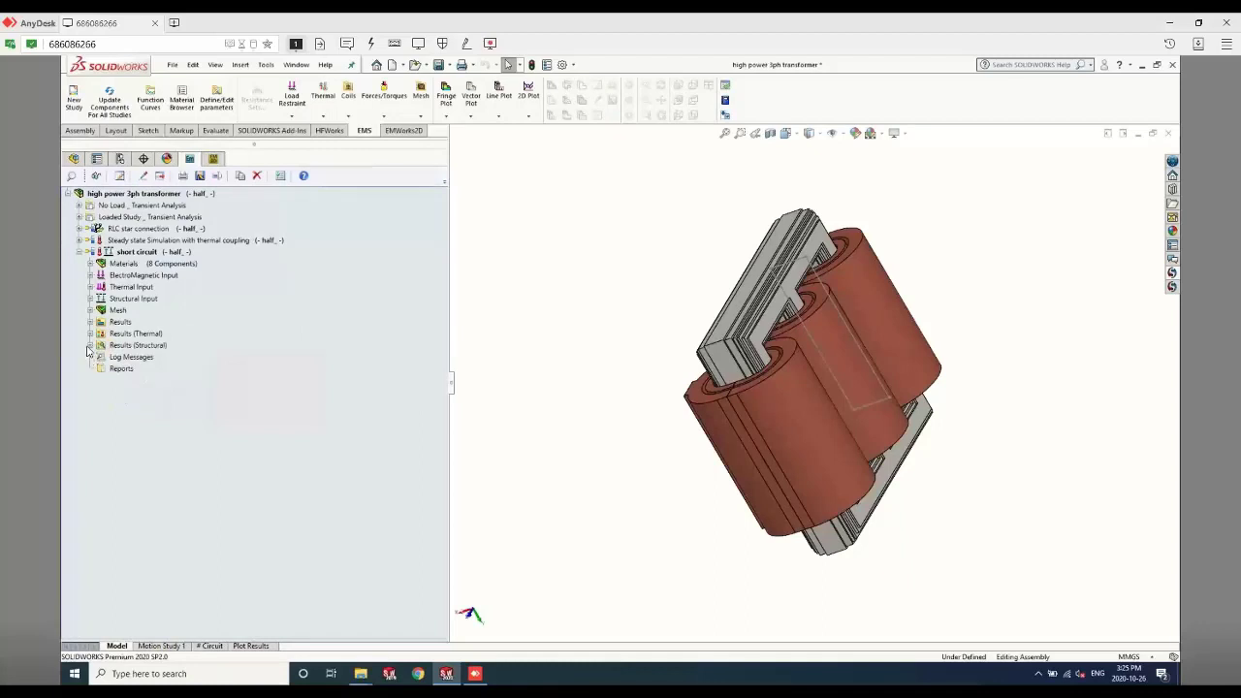
pyautogui.click(90, 345)
pyautogui.click(158, 381)
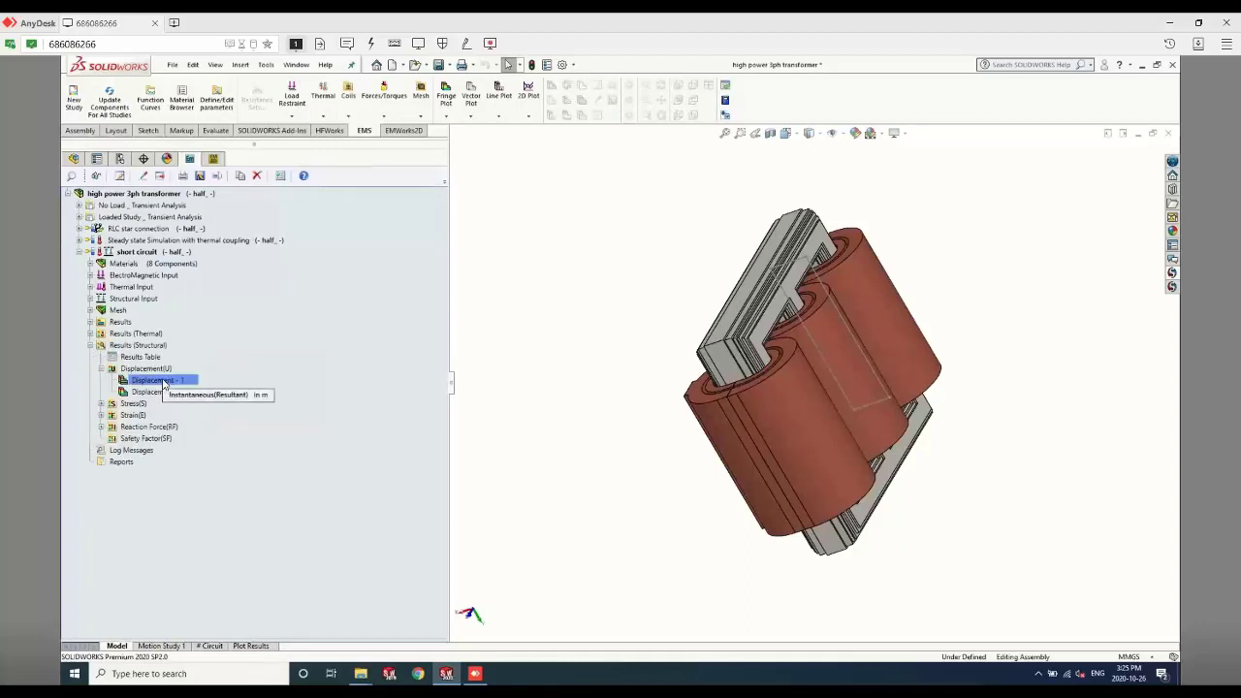
# Display the core's Displacement - 1 plot, tilted slightly, and expand the Stress results
pyautogui.doubleClick(160, 381)
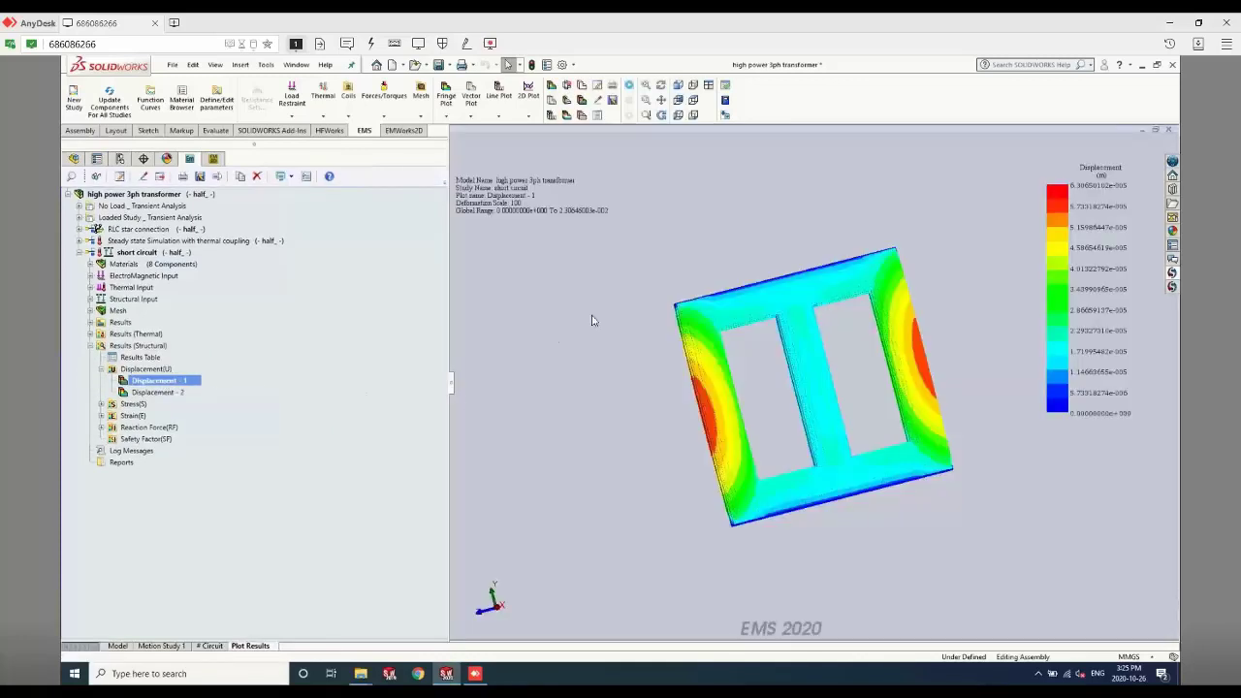
pyautogui.moveTo(769, 245); pyautogui.dragTo(640, 339, button='middle')
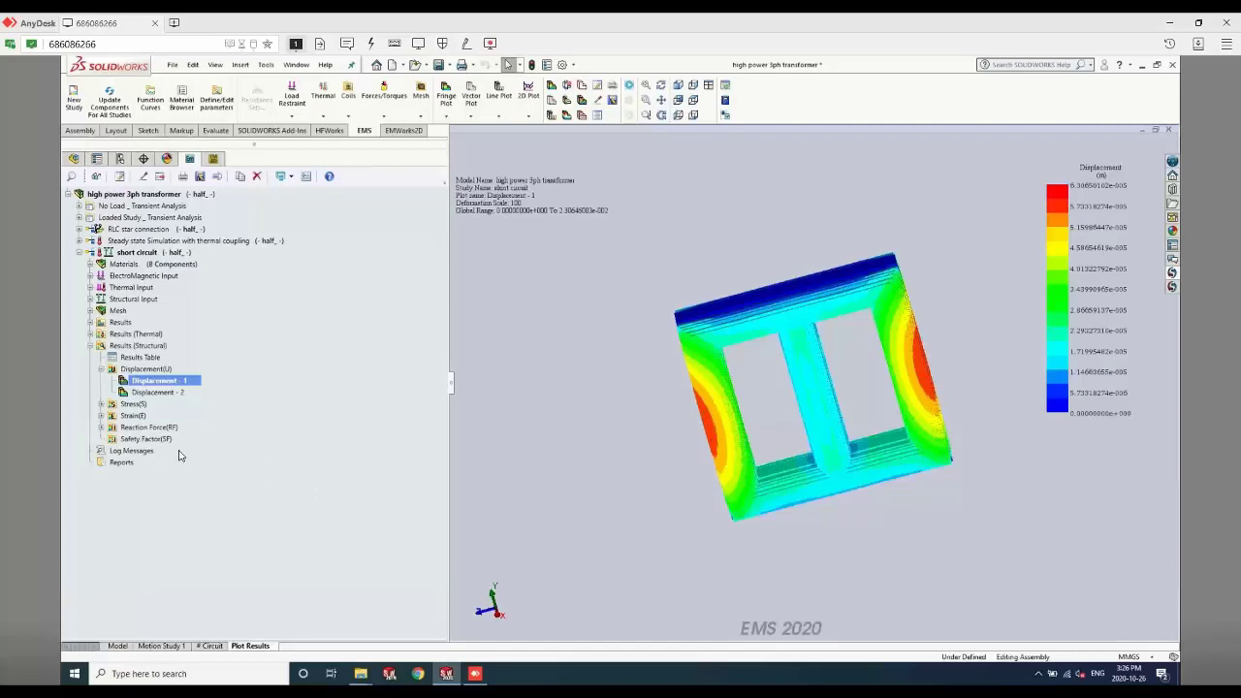
pyautogui.click(101, 403)
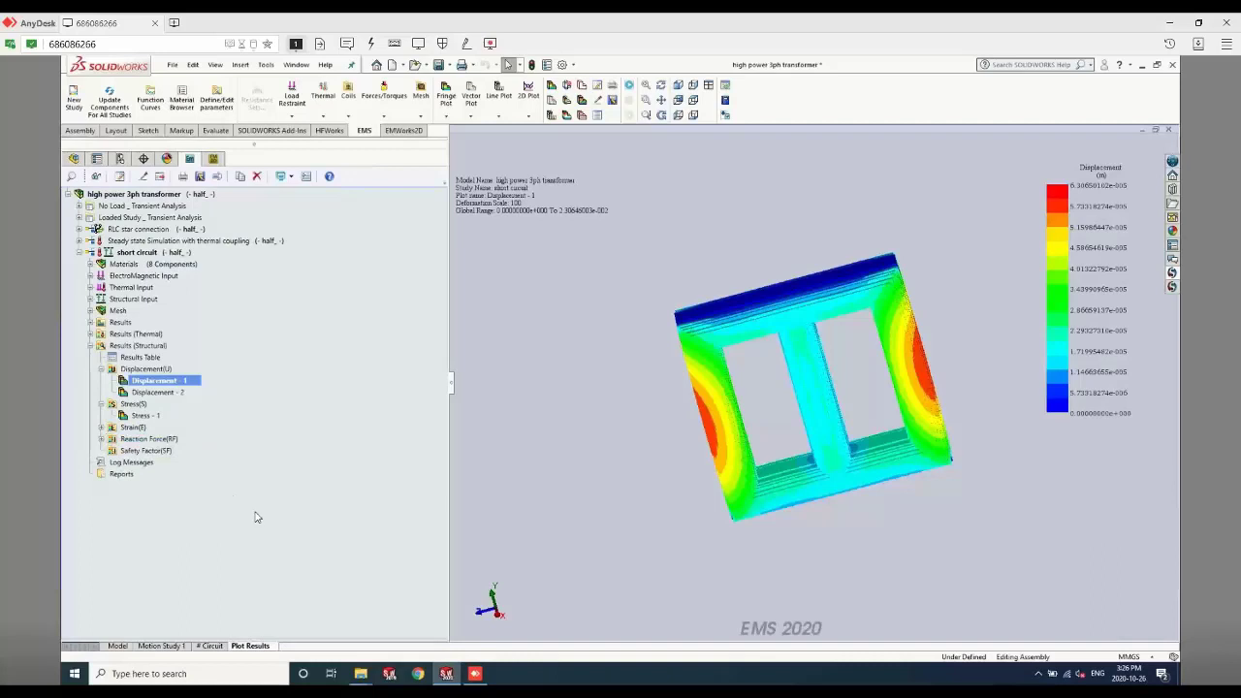
# Browse Displacement - 2, Strain, Safety Factor and Reaction Force results, then return to the shaded model
pyautogui.keyDown('ctrl'); pyautogui.click(160, 391); pyautogui.keyUp('ctrl')
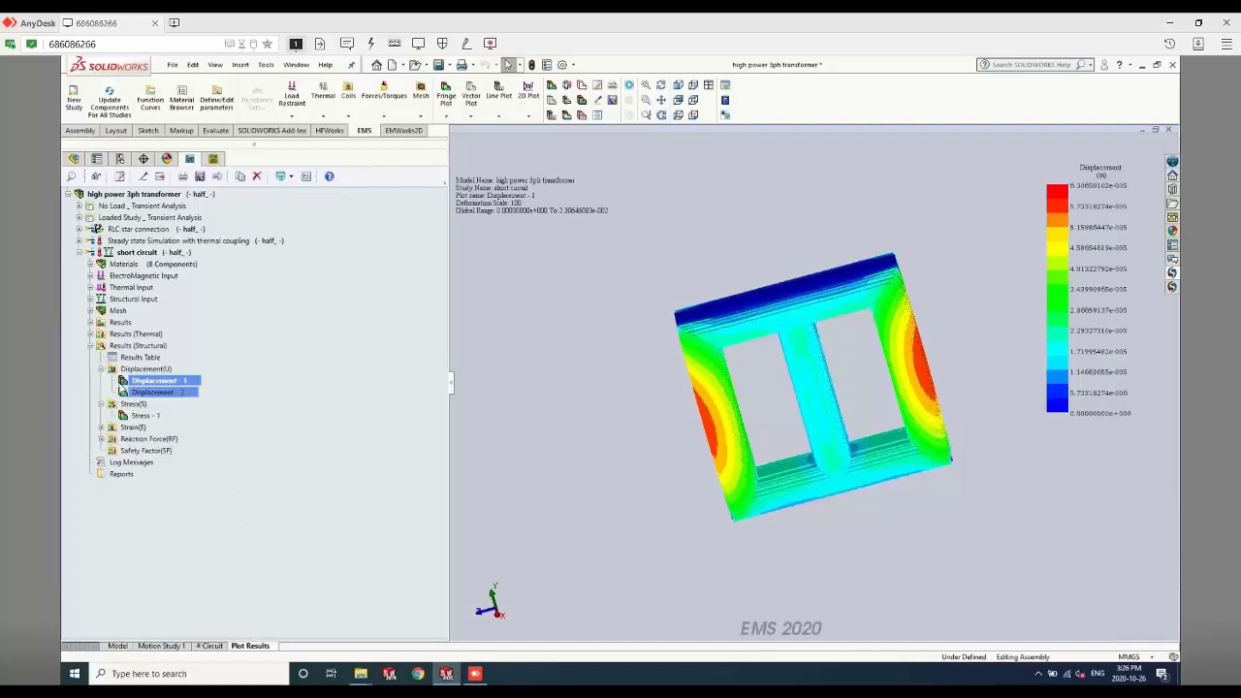
pyautogui.click(101, 370)
pyautogui.click(112, 402)
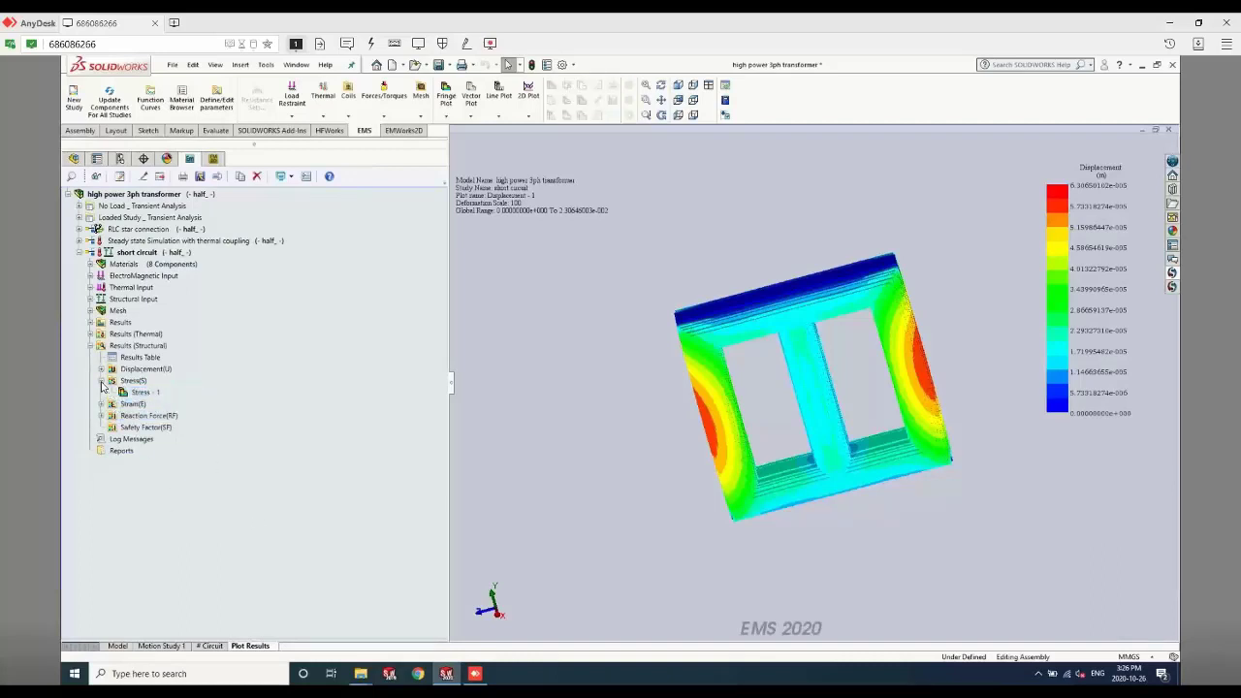
pyautogui.click(101, 380)
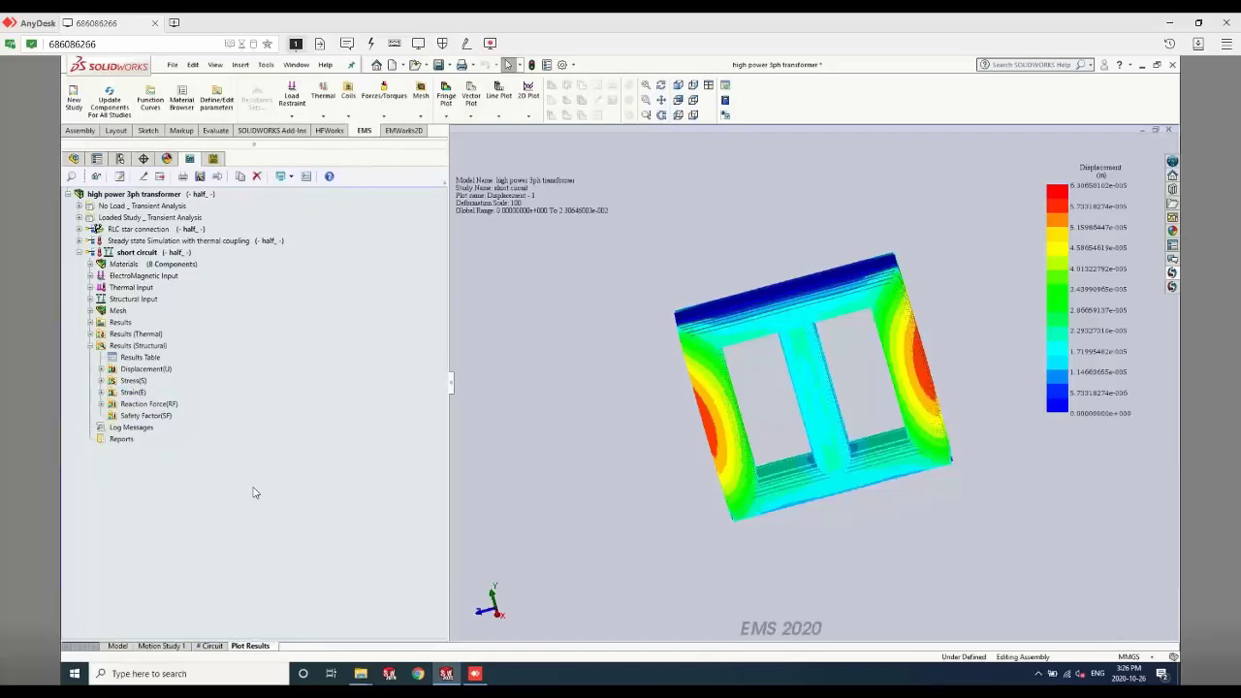
pyautogui.click(150, 417)
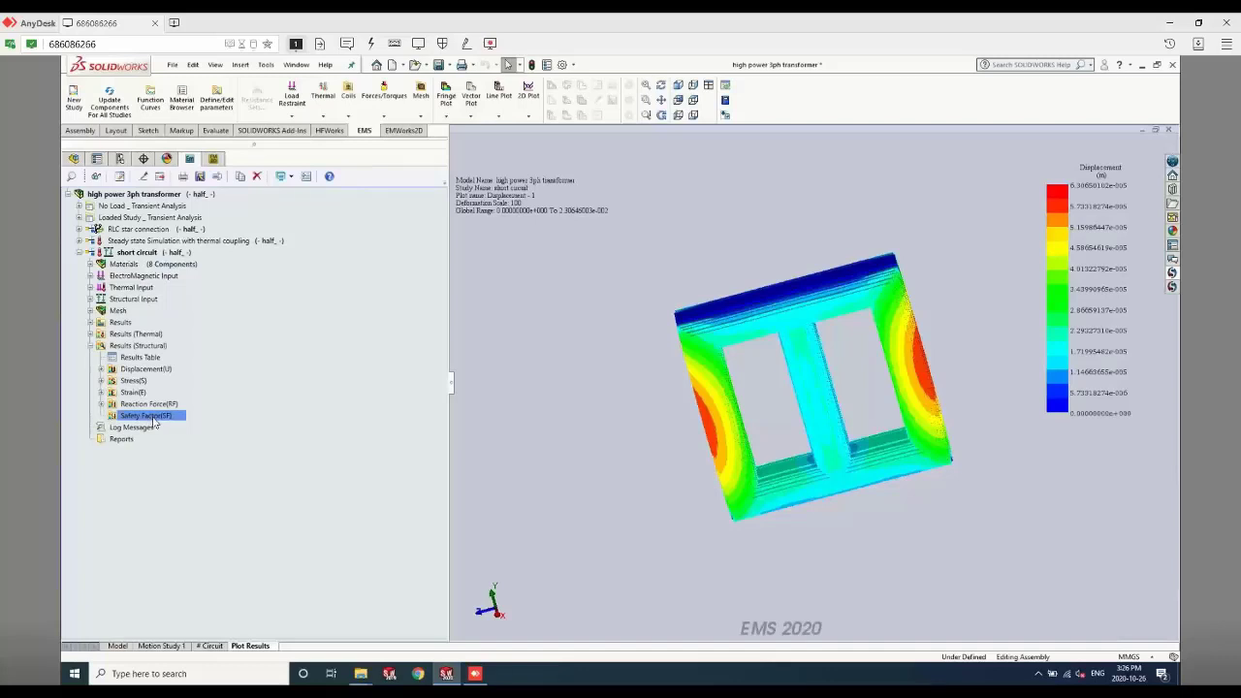
pyautogui.click(174, 407)
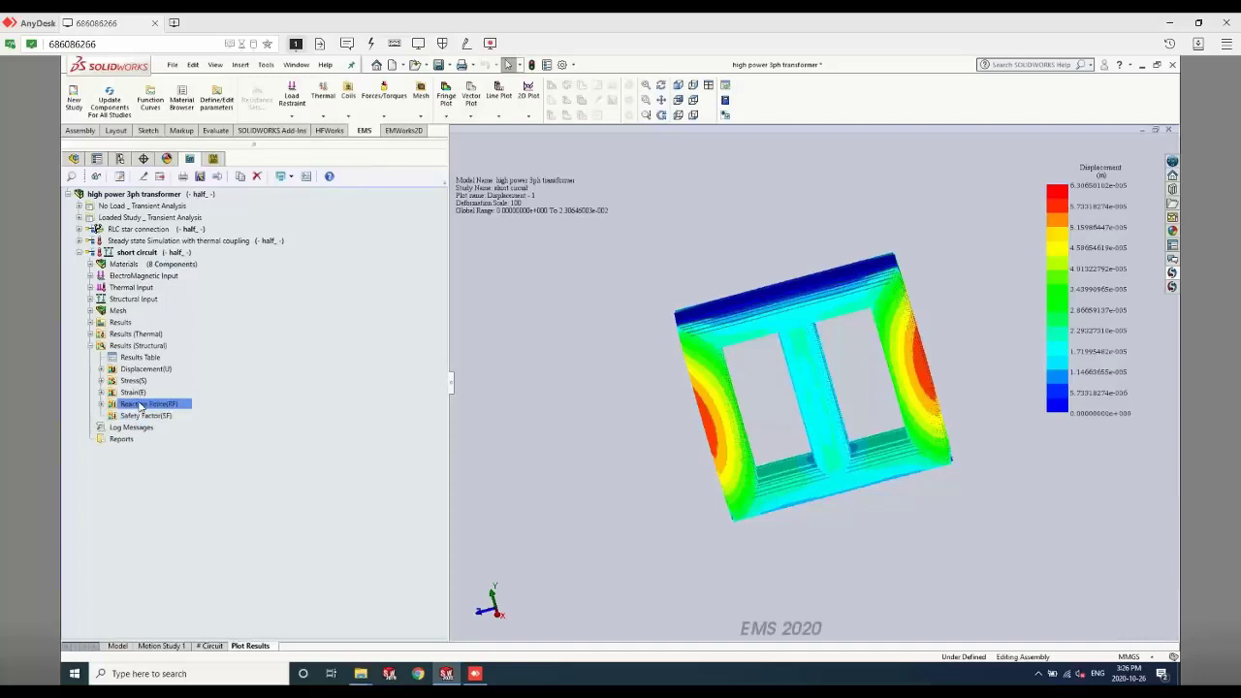
pyautogui.press('Escape')
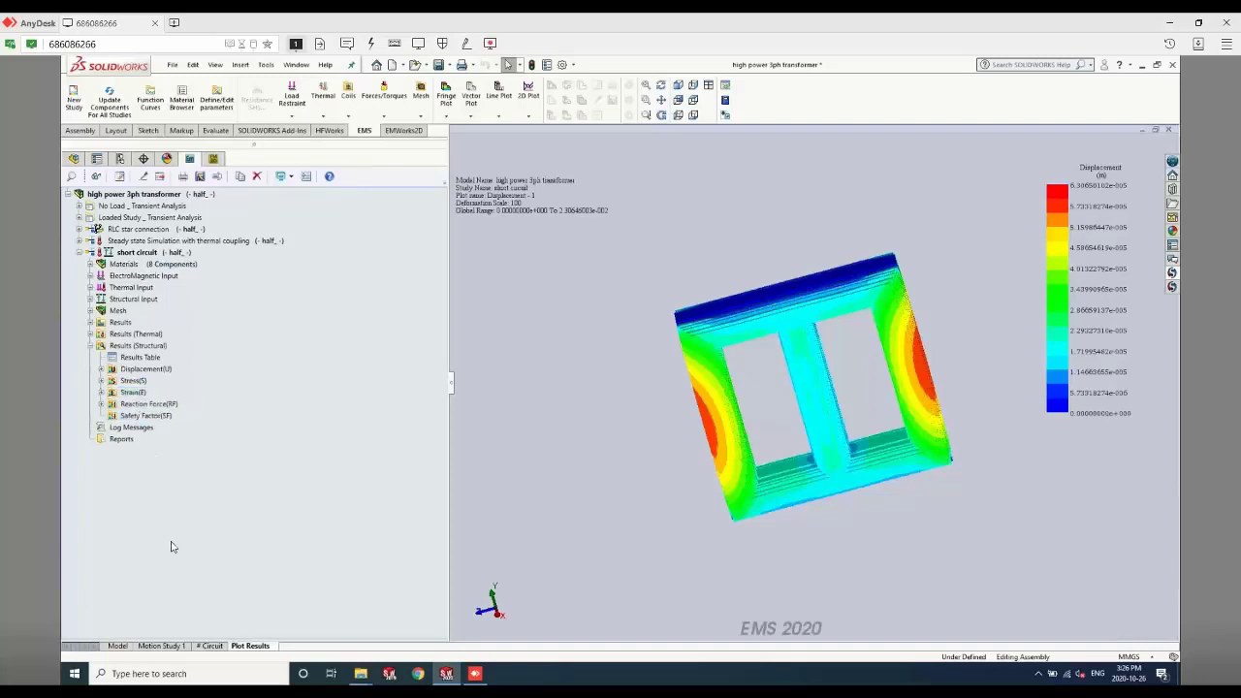
pyautogui.click(117, 646)
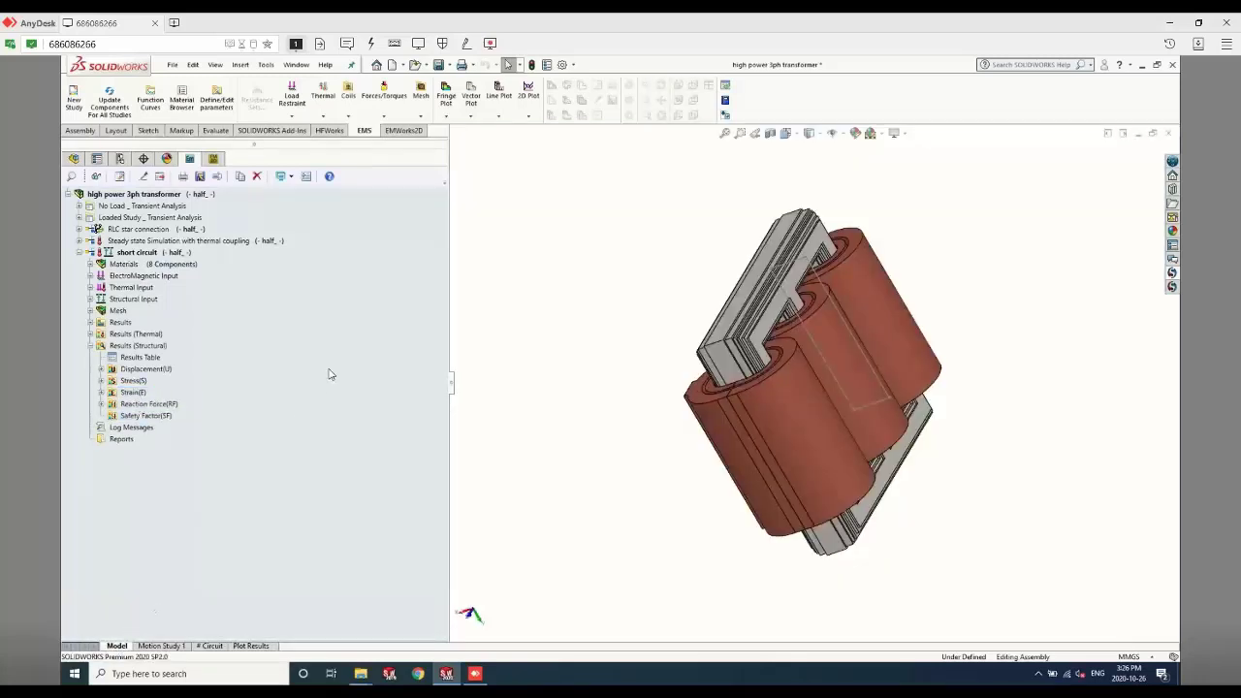